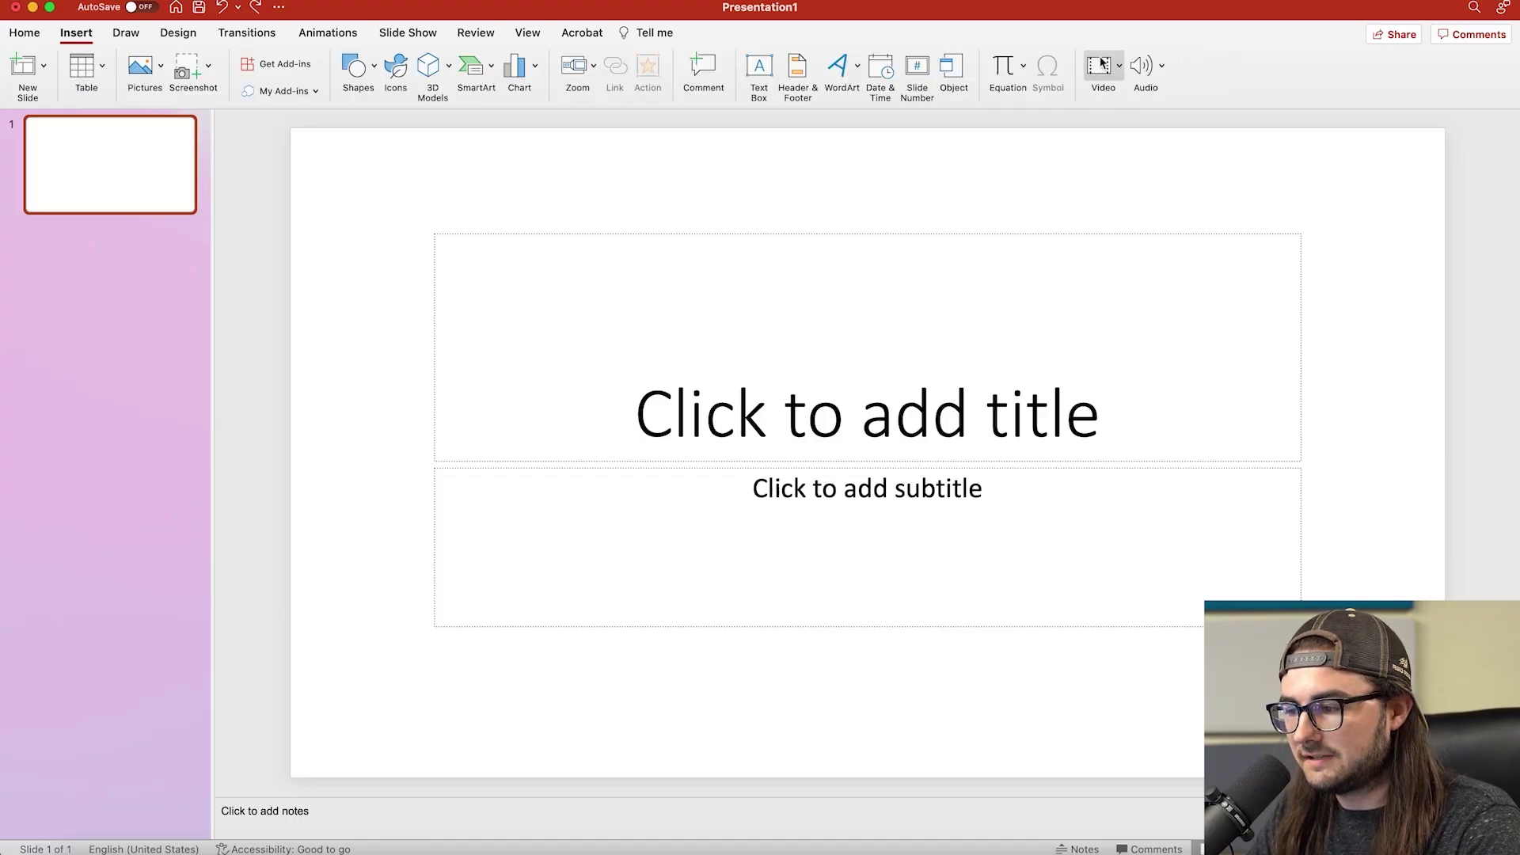
Step: Insert the movie ColorBlastOrangePinkDiamondHD.mp4 onto the slide from a file
left_click(1100, 64)
left_click(1117, 113)
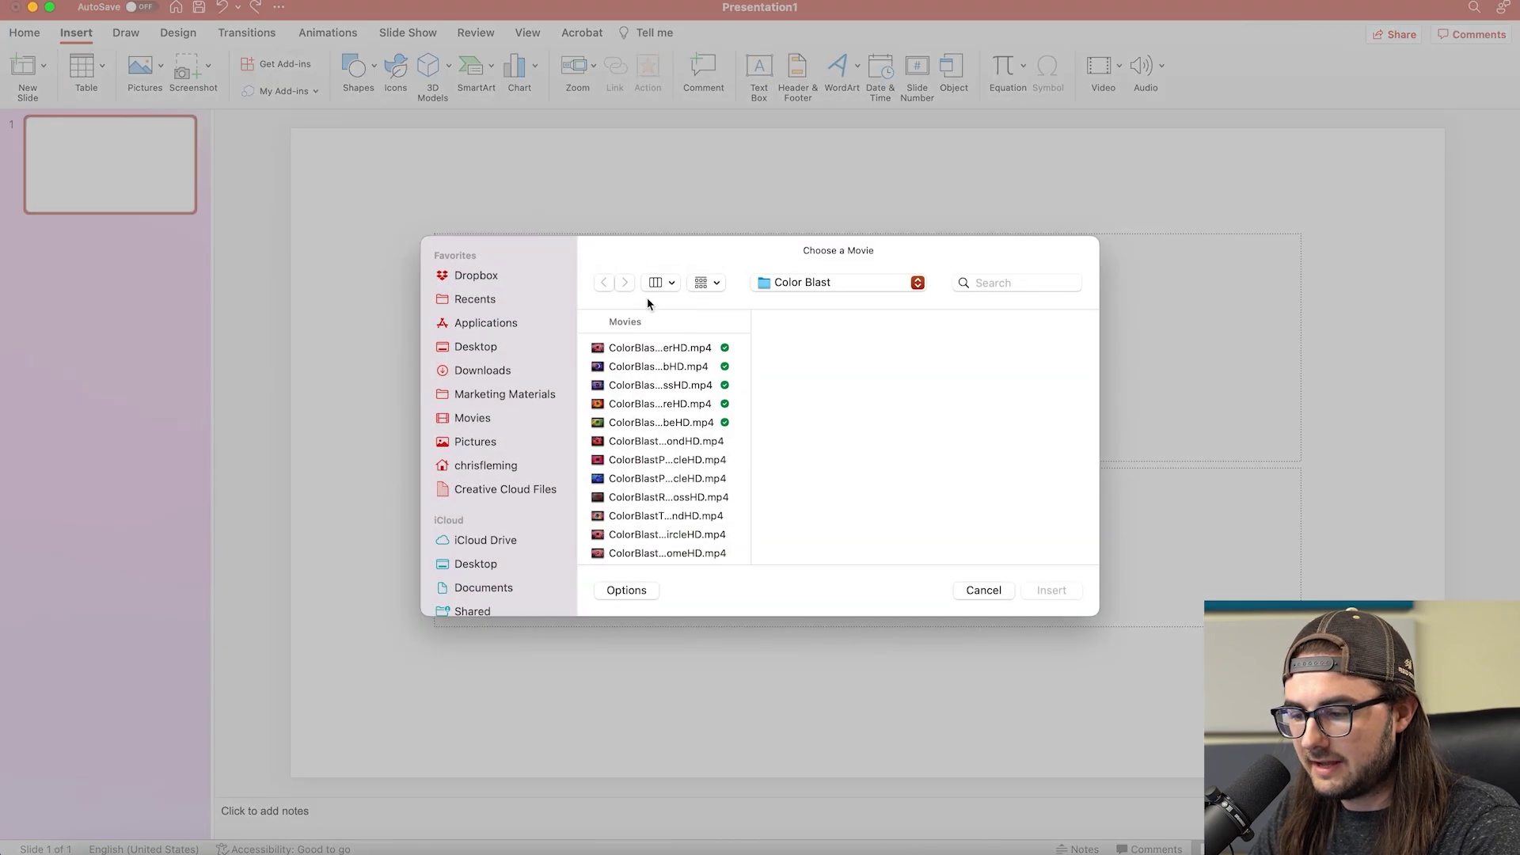
left_click(618, 441)
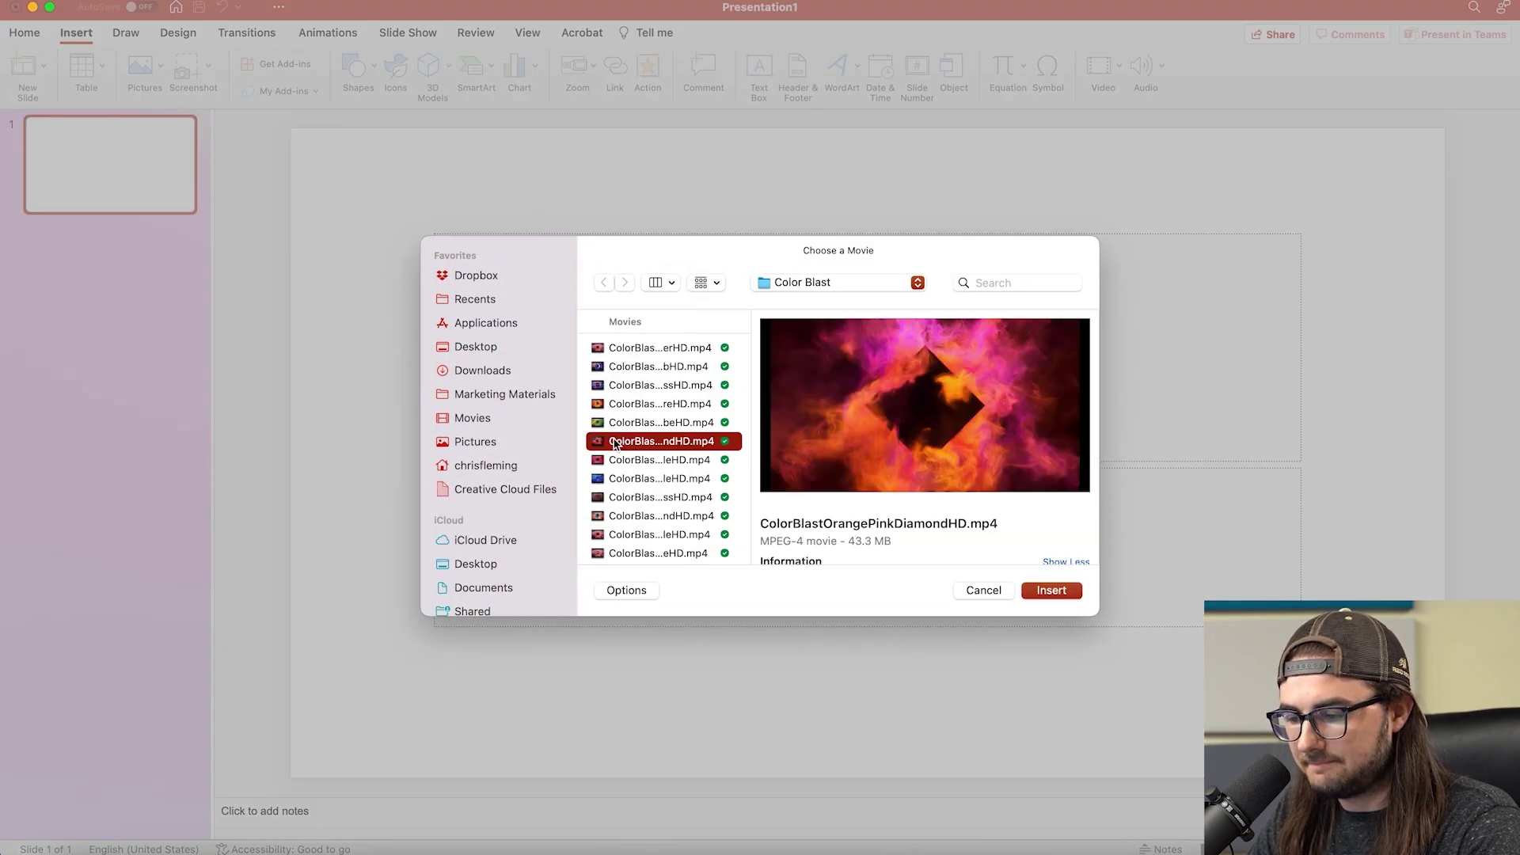
double_click(614, 442)
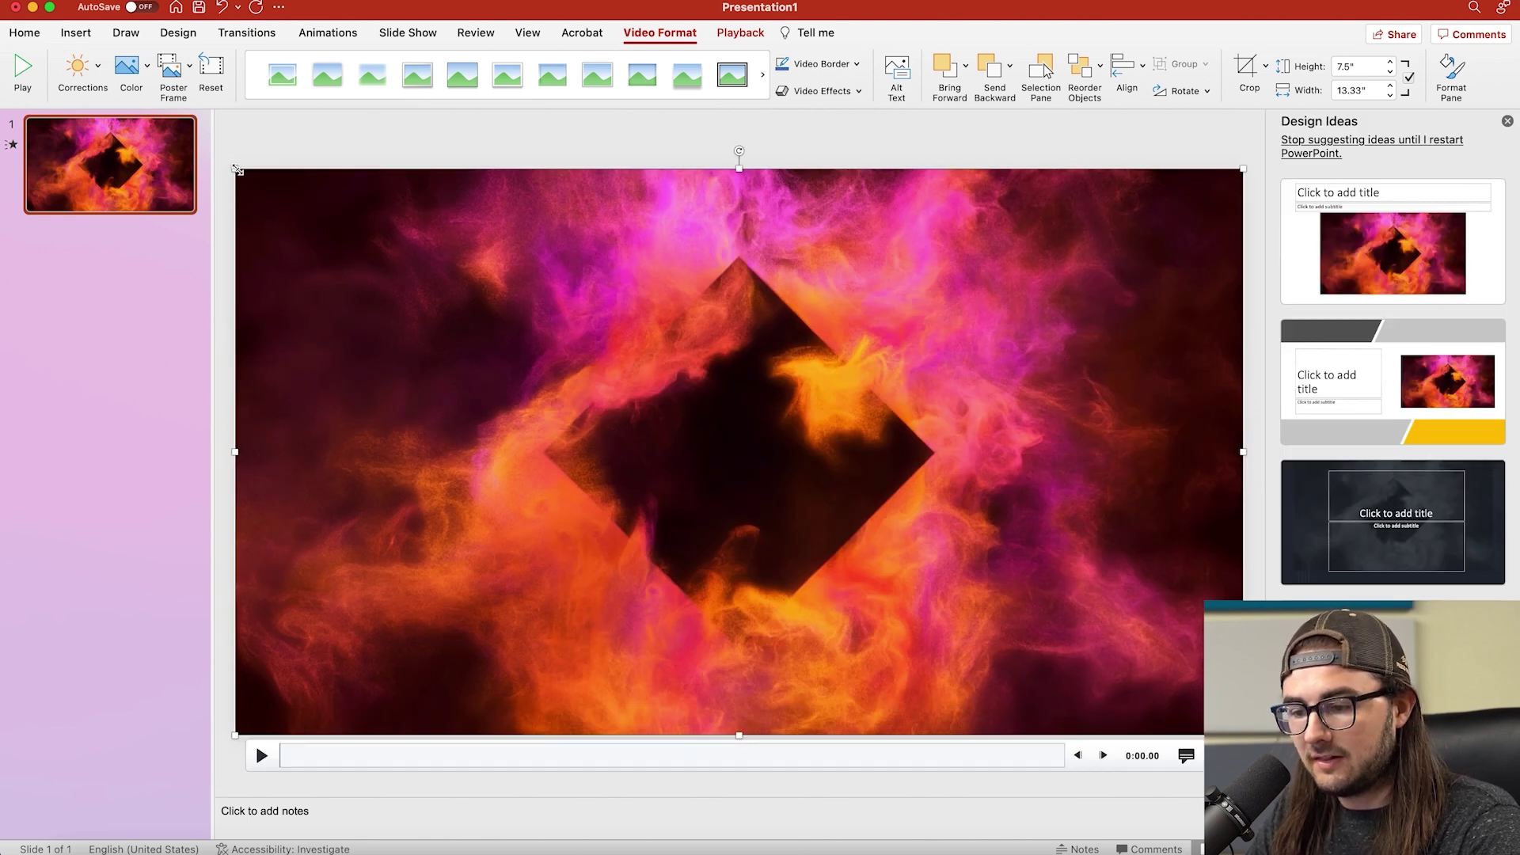
Step: Resize the video to fill the whole slide at 13.33 by 7.5 inches
left_click_drag(236, 170, 386, 255)
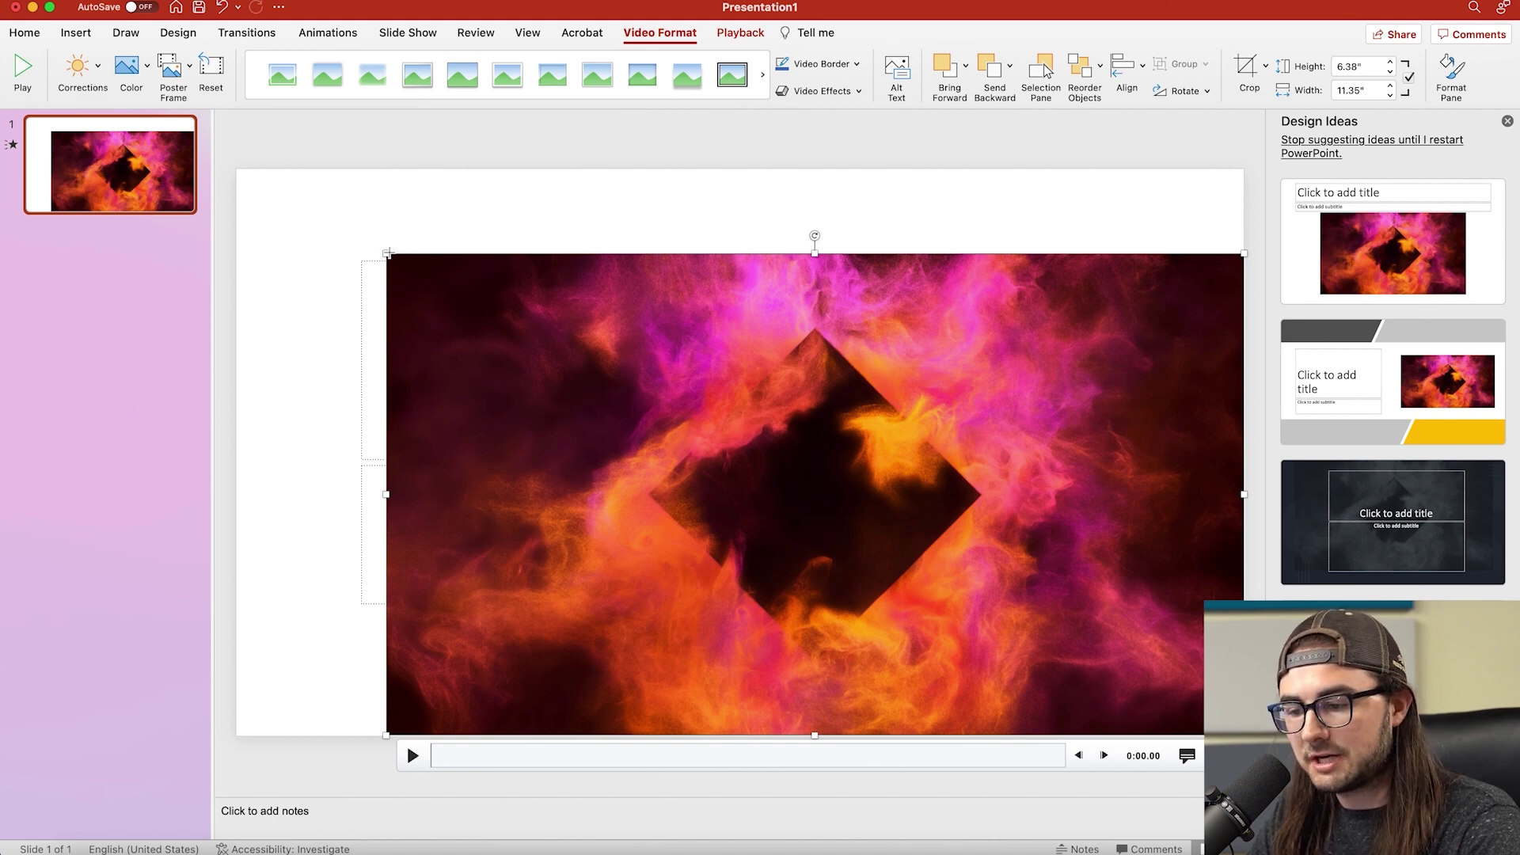
left_click_drag(388, 253, 237, 171)
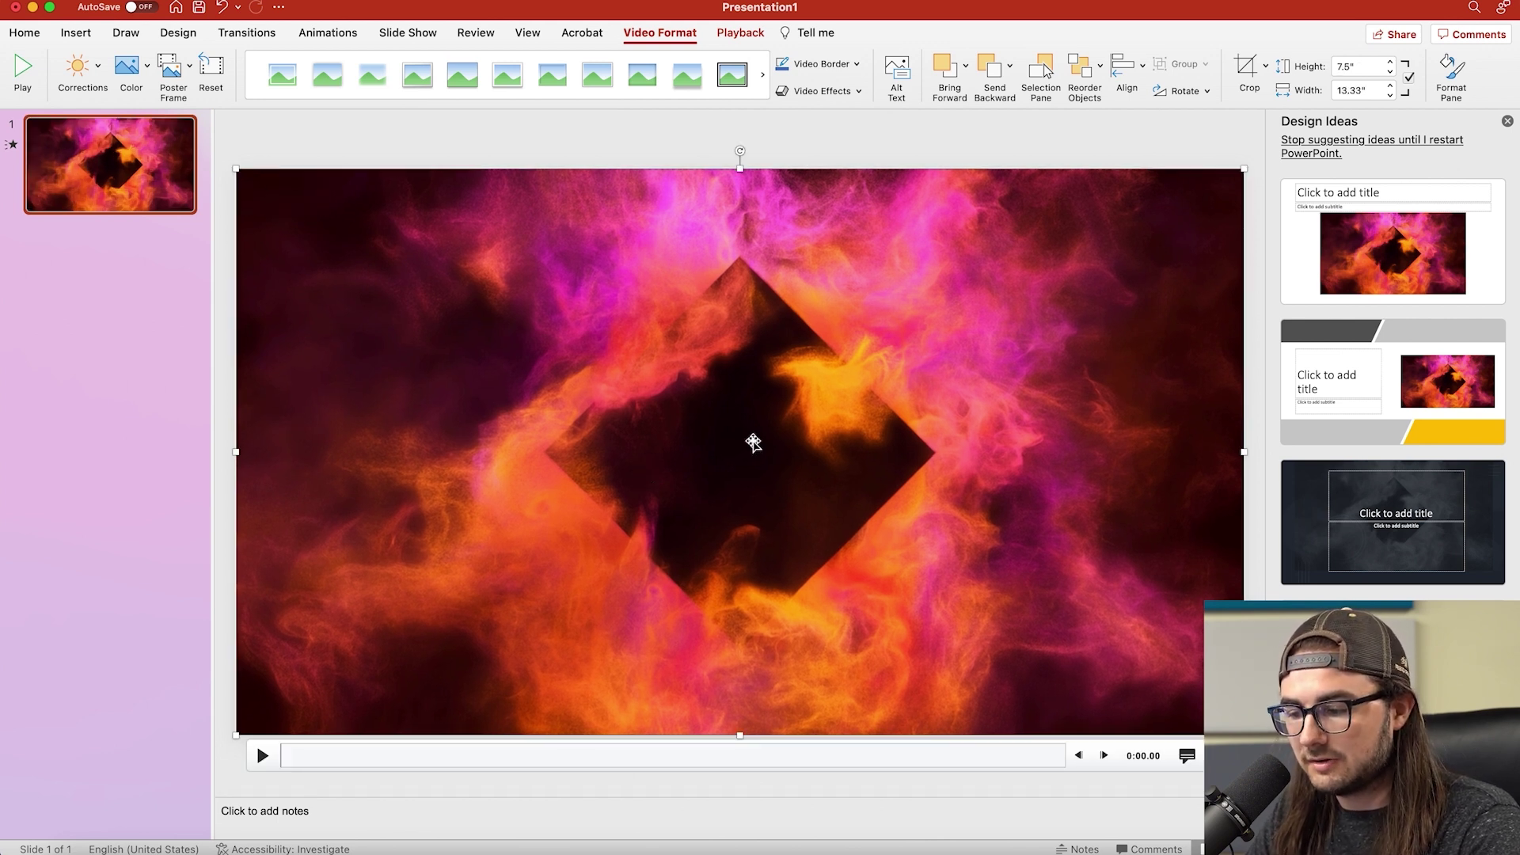
right_click(481, 287)
Step: Send the video to the back and paste the WAY MAKER MIRACLE WORKER lyrics into the title
mouse_move(568, 485)
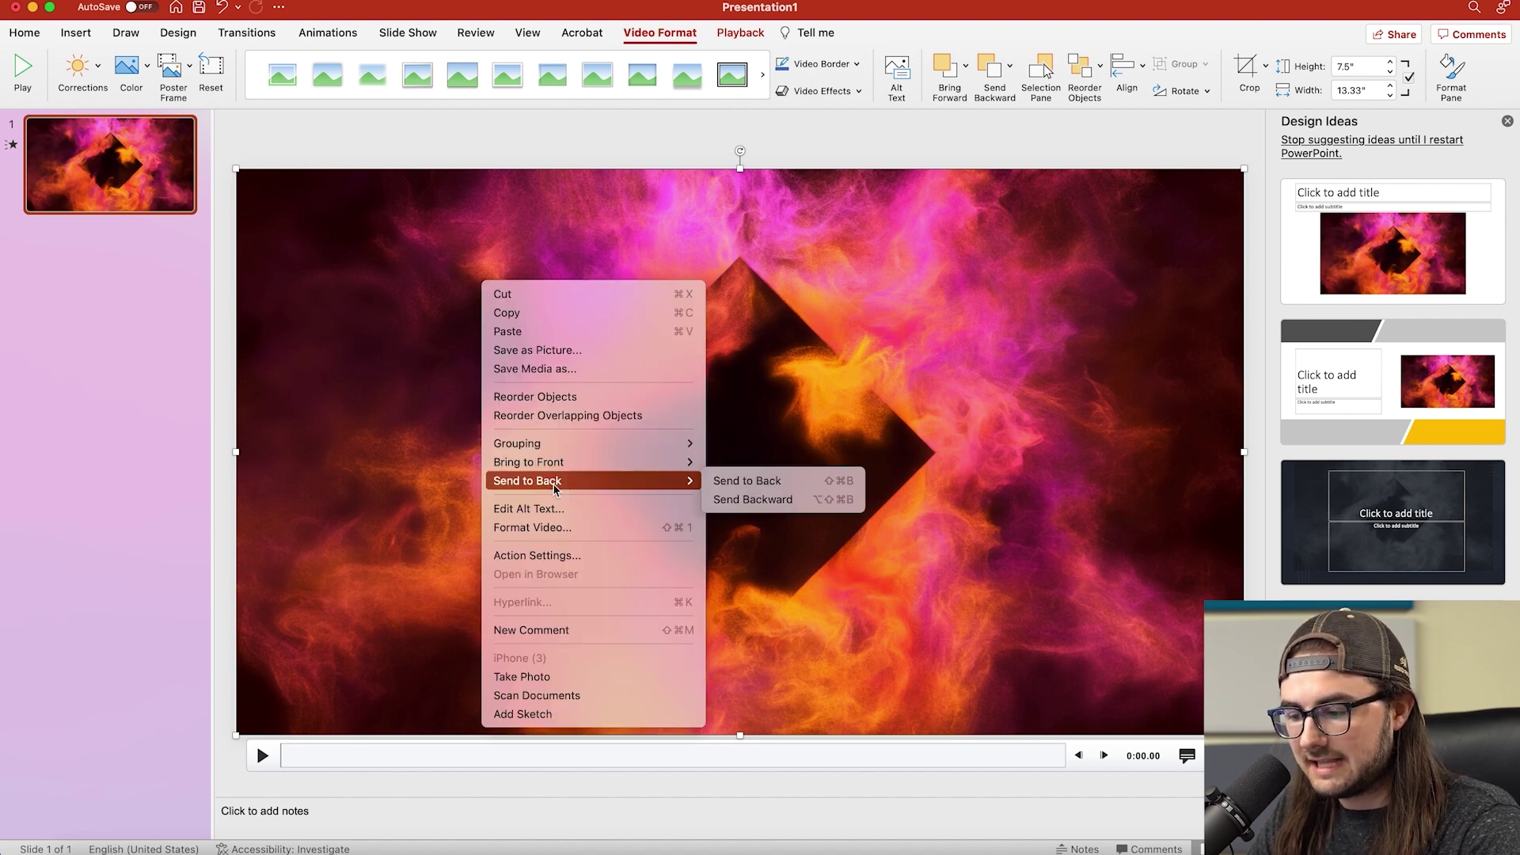
left_click(735, 486)
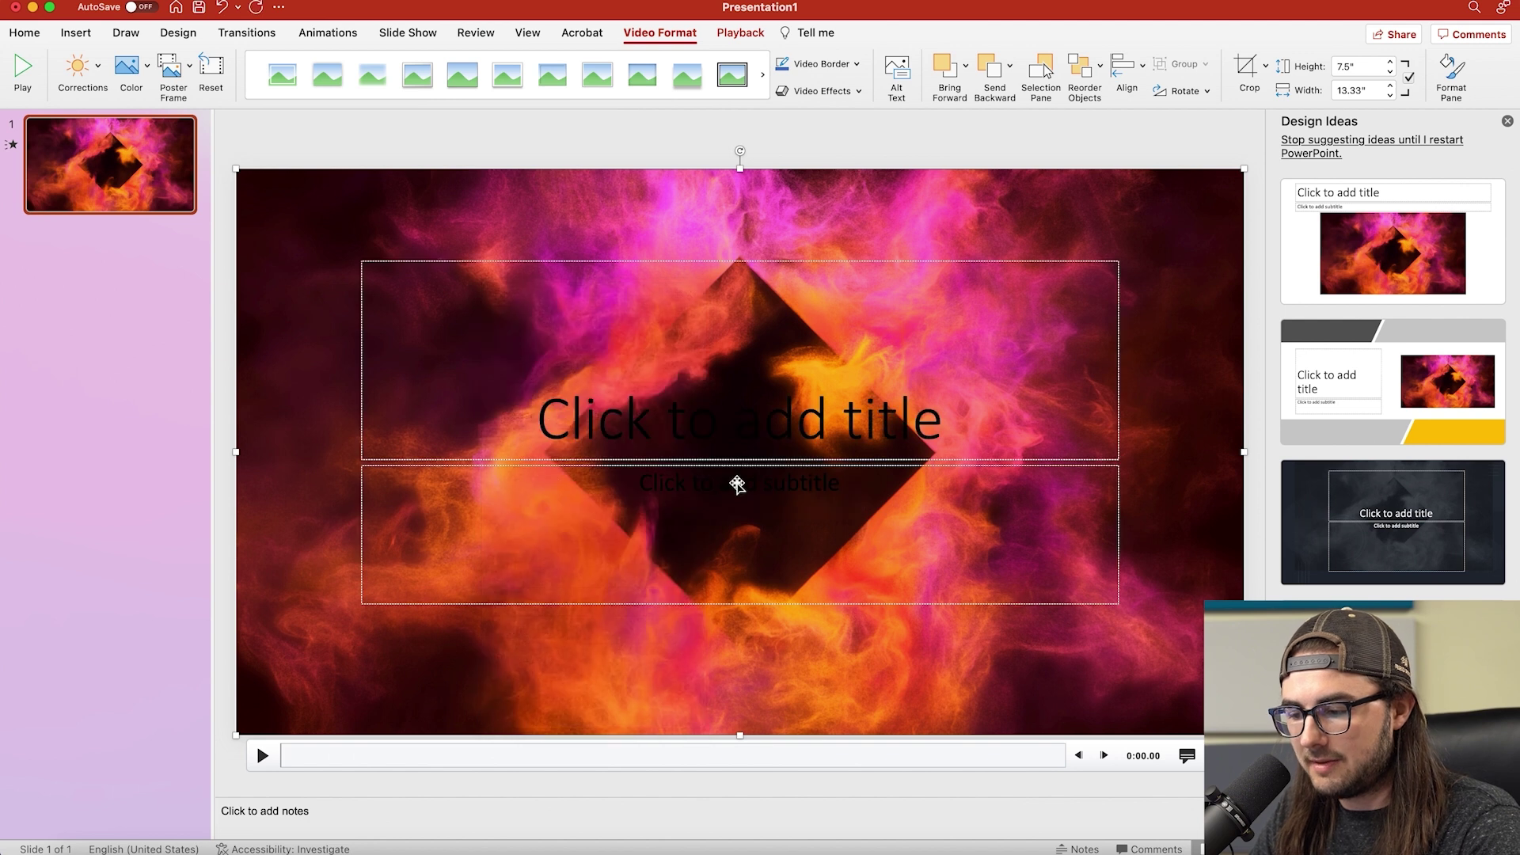
left_click(628, 433)
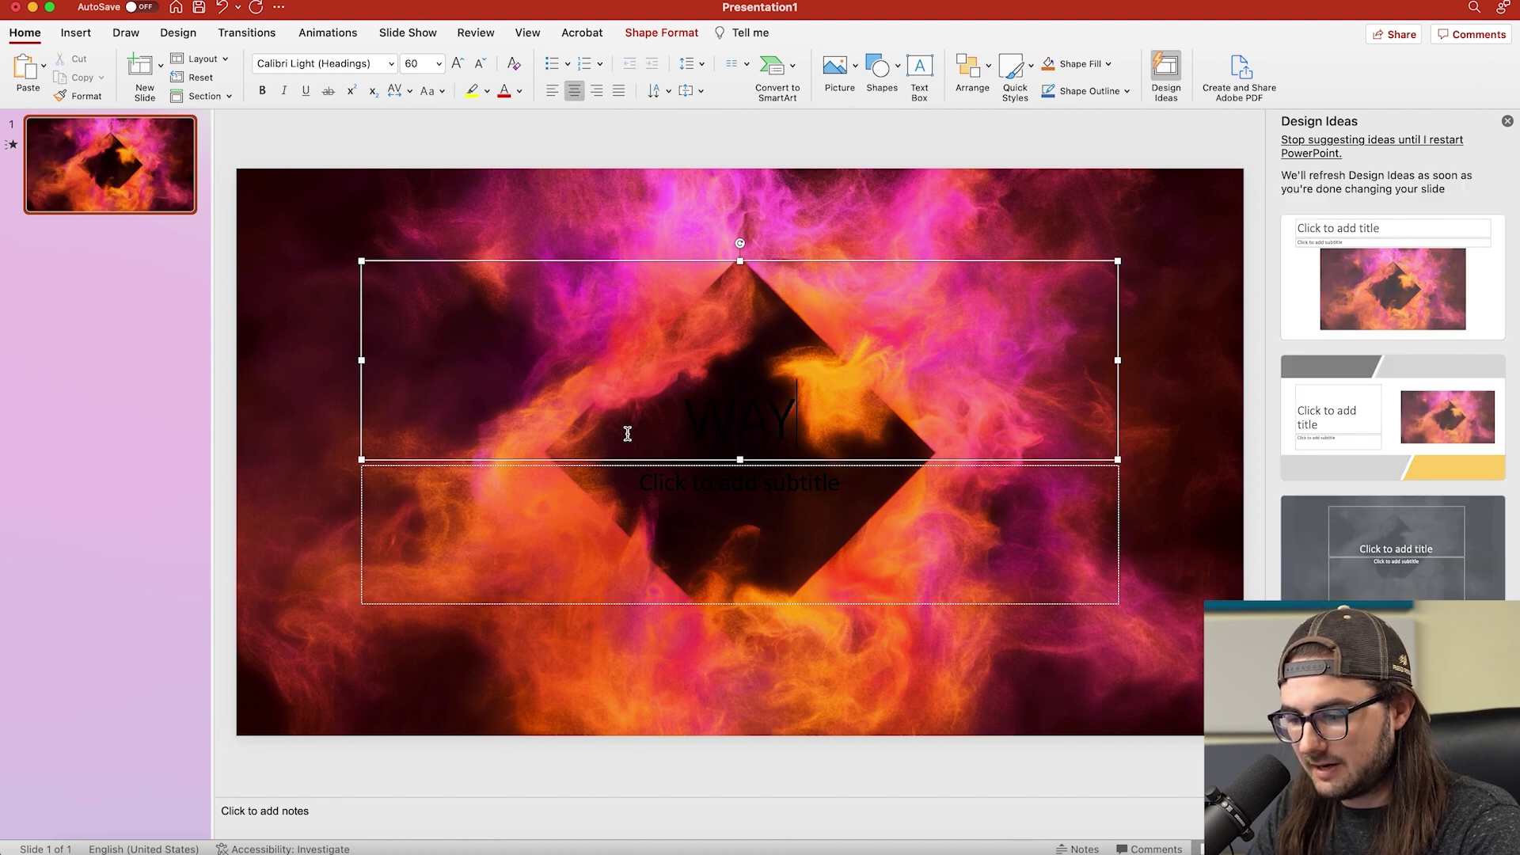
type("WAY MAKER MIRACLE WORKER")
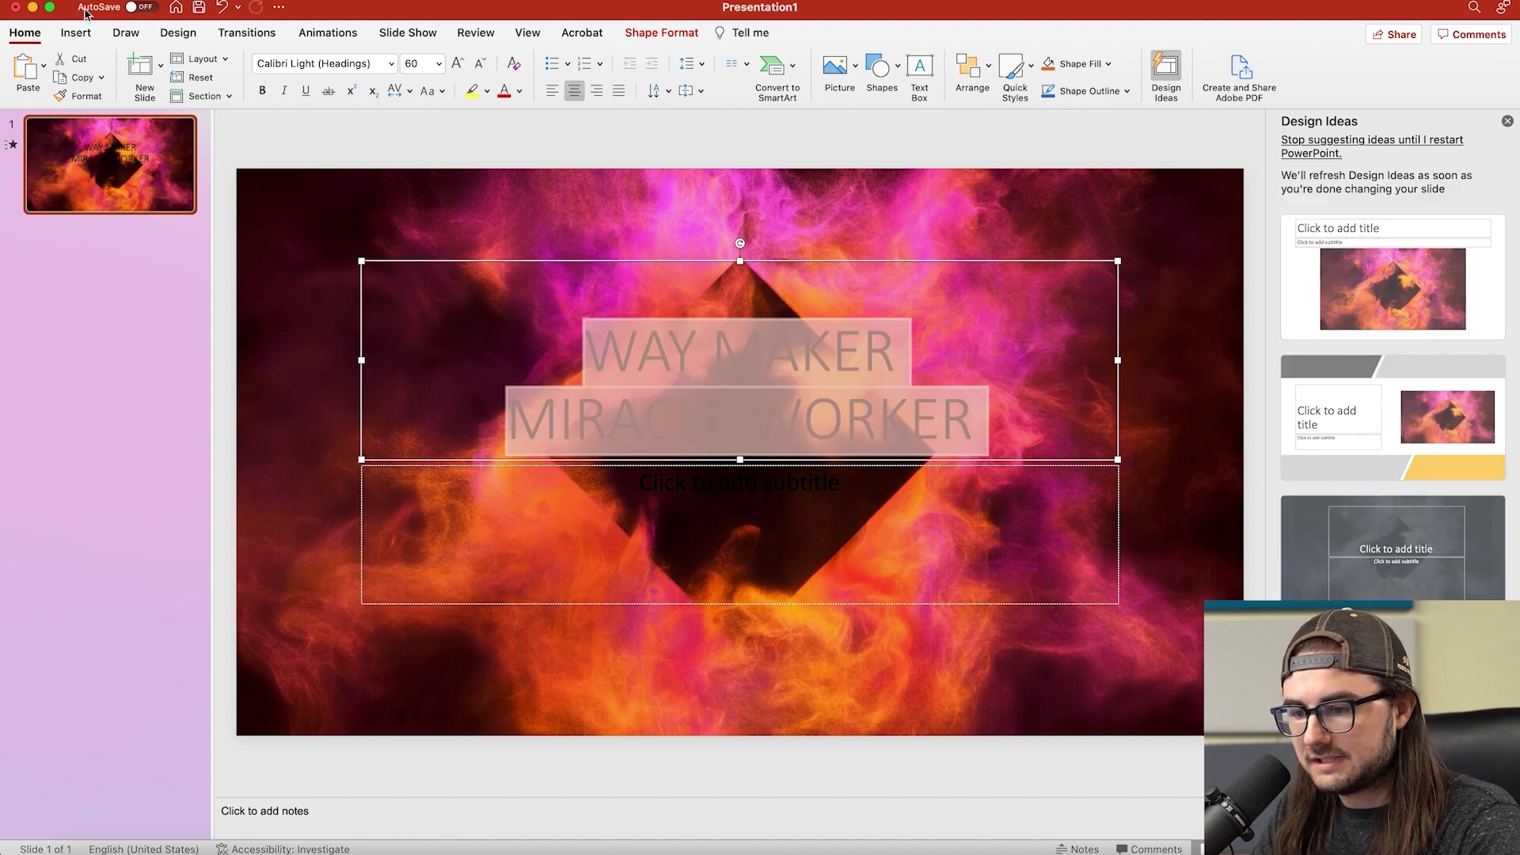
Step: Make the title text white in the Objective font
left_click(520, 91)
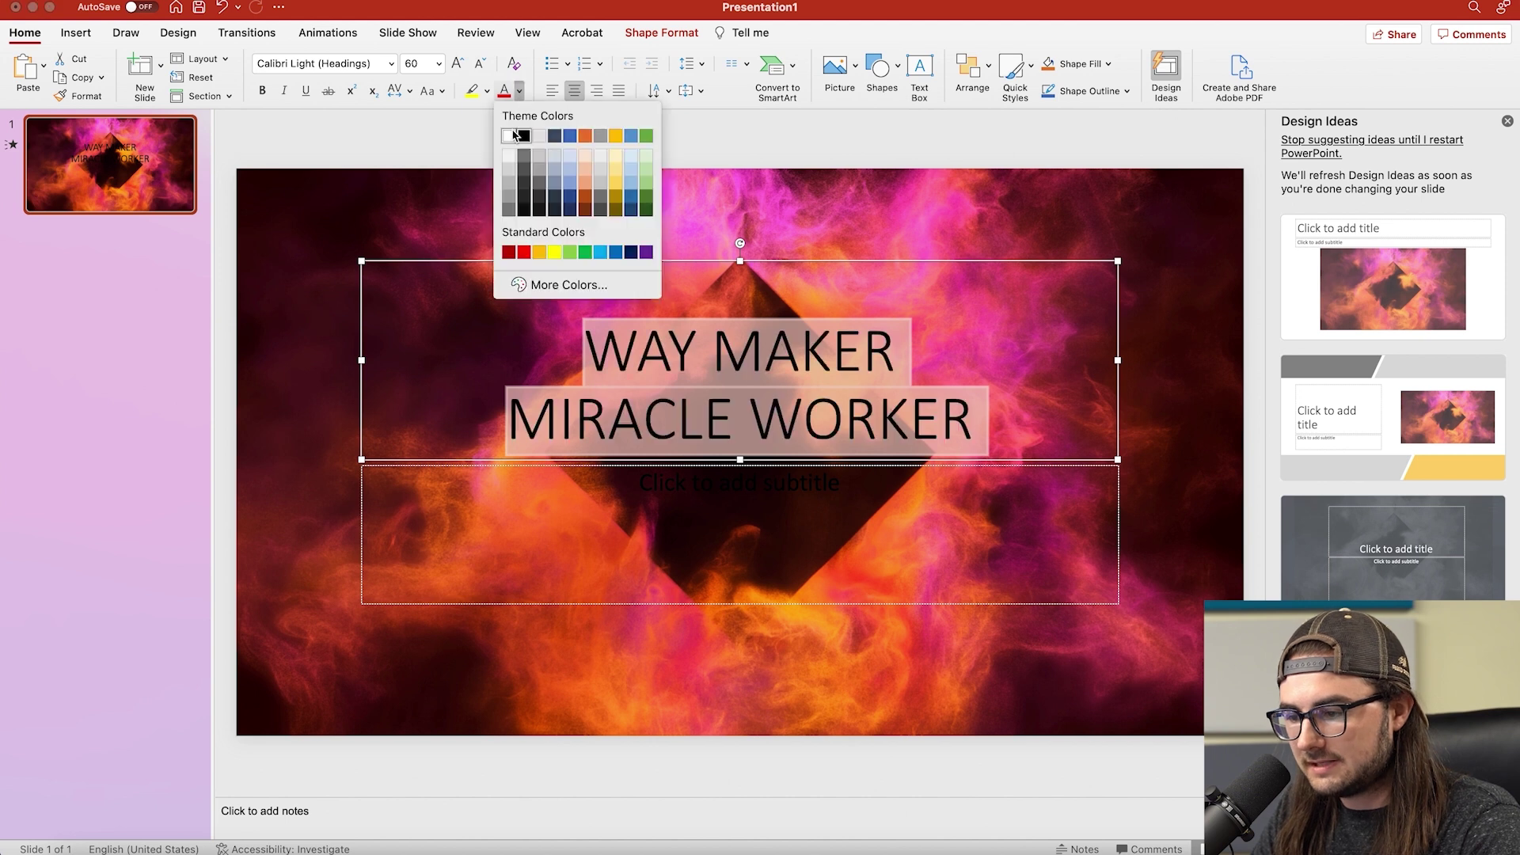
left_click(511, 135)
type("Objective")
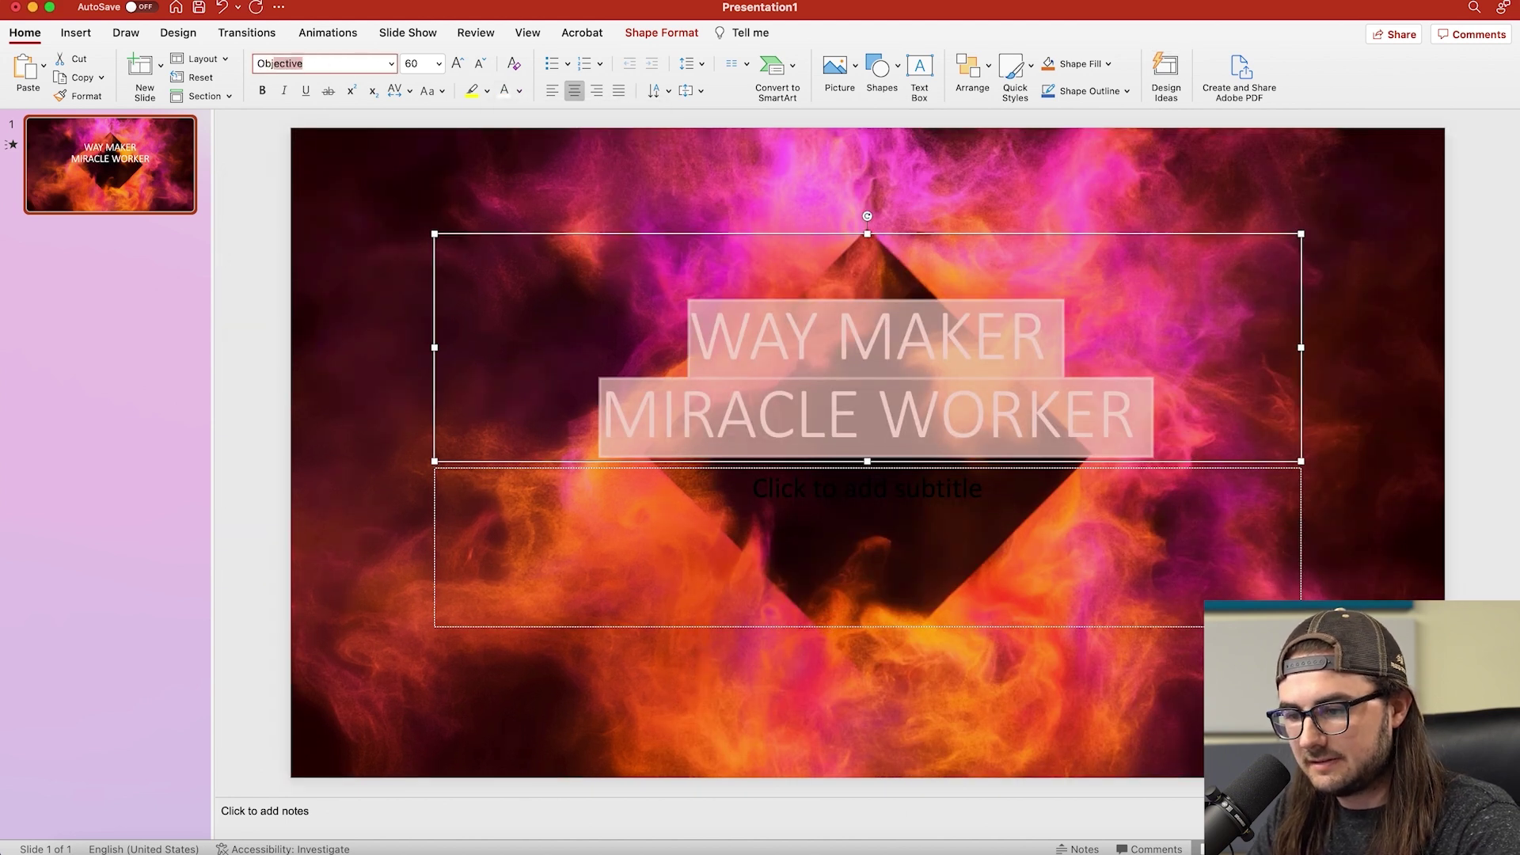
key("Return")
left_click(758, 383)
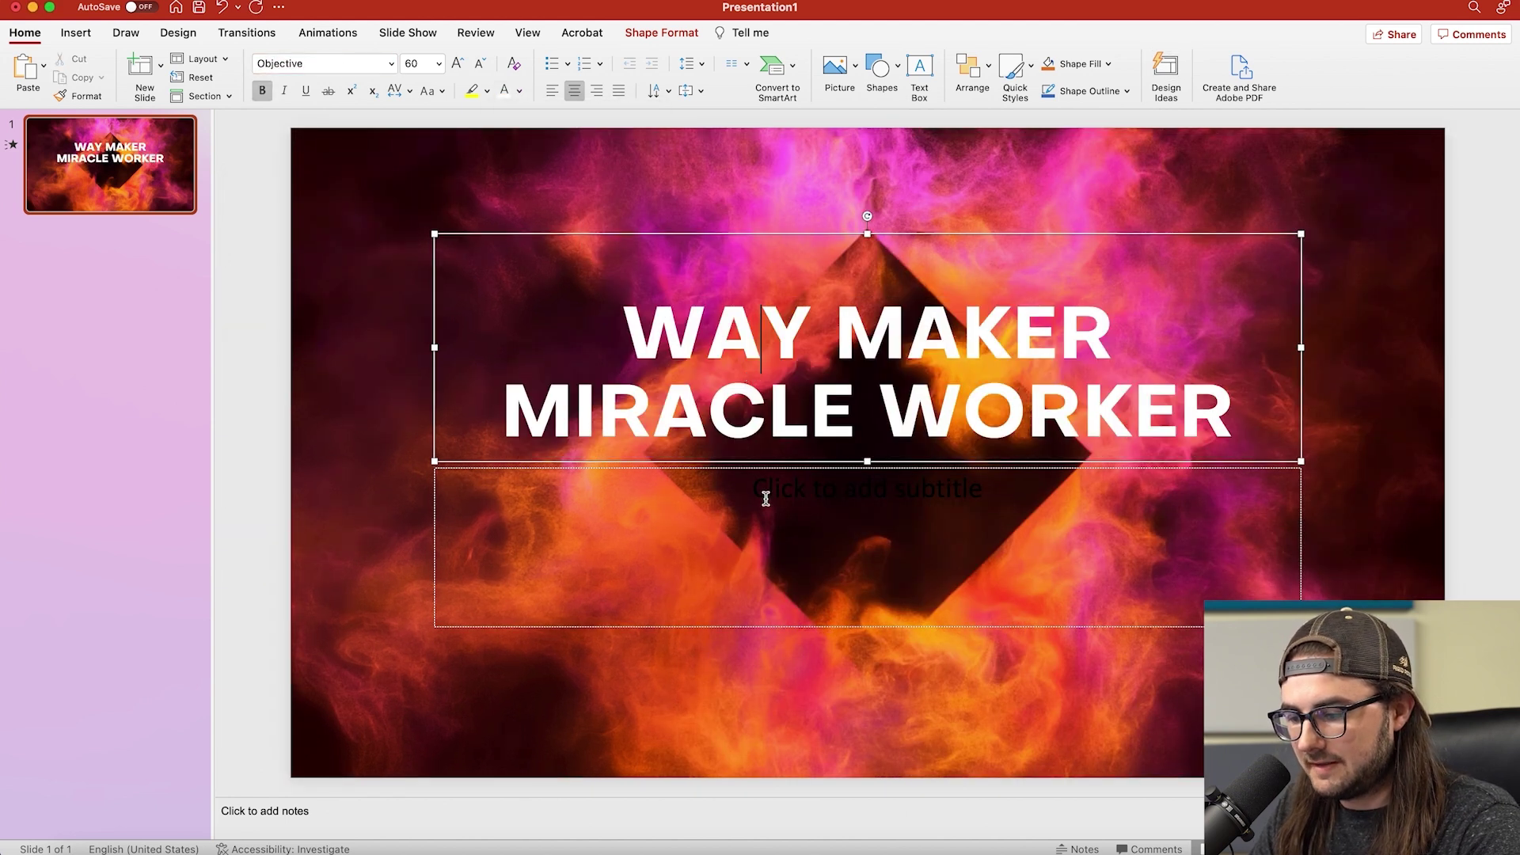
Step: Delete the empty subtitle placeholder and move the title box lower toward centre
left_click(707, 472)
key("Escape")
key("BackSpace")
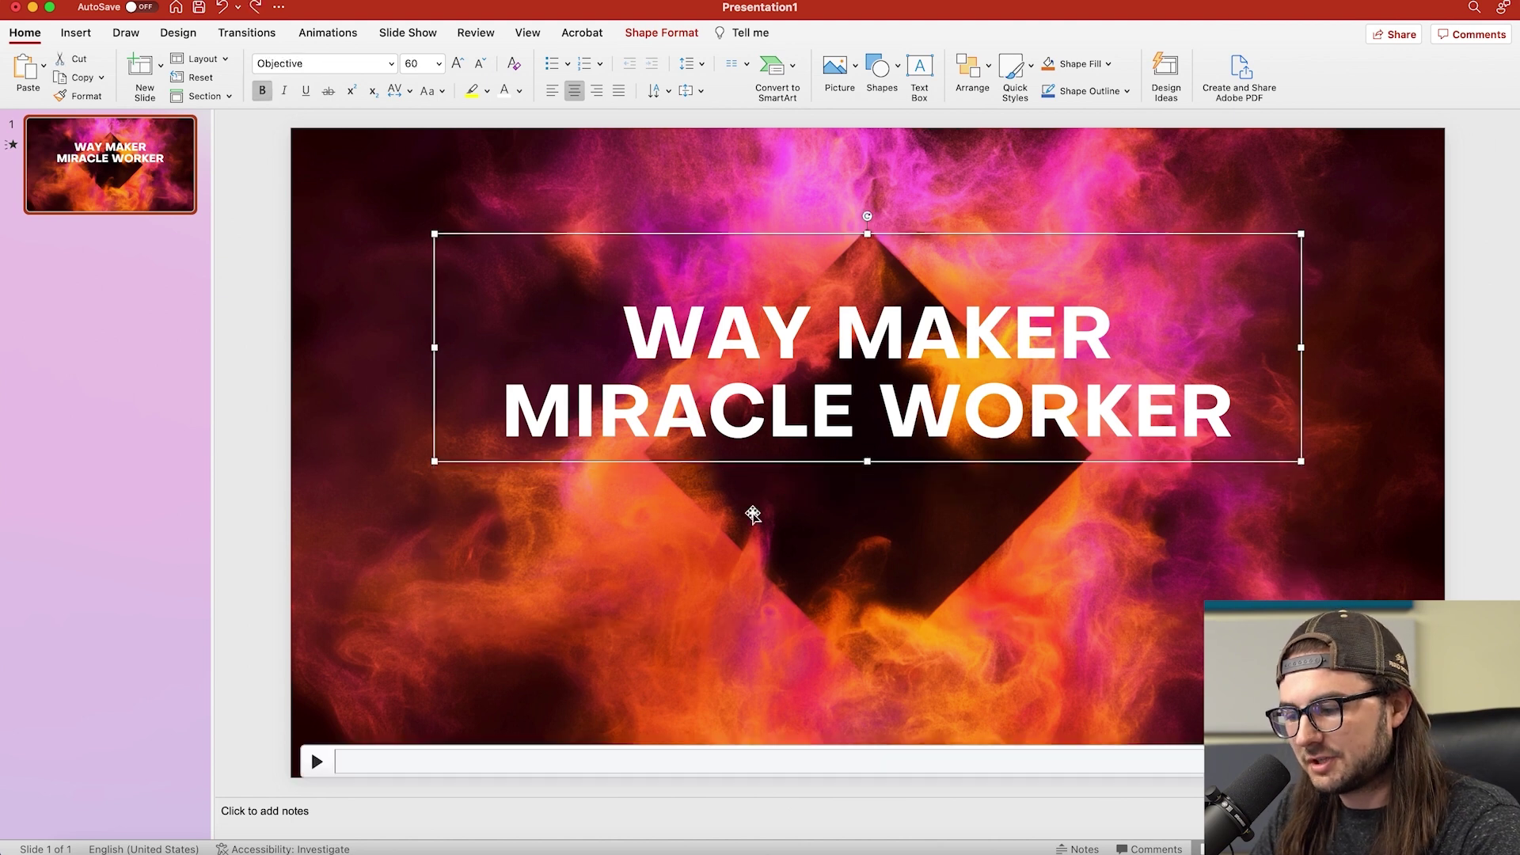
left_click_drag(719, 461, 720, 547)
key("Escape")
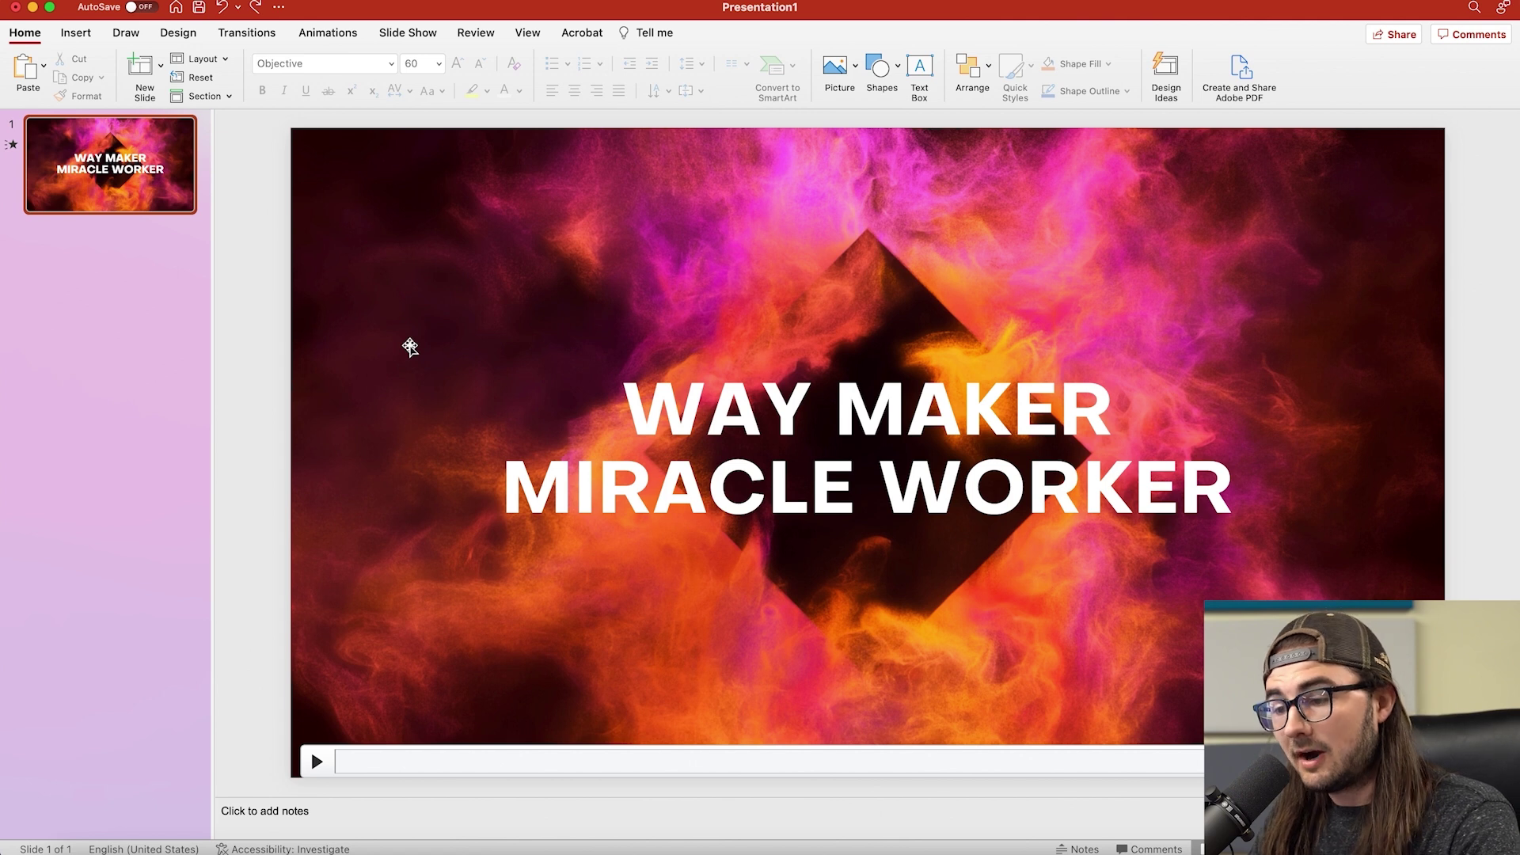
Step: Set the video to start Automatically and Loop Until Stopped, then play the show from the start
left_click(407, 33)
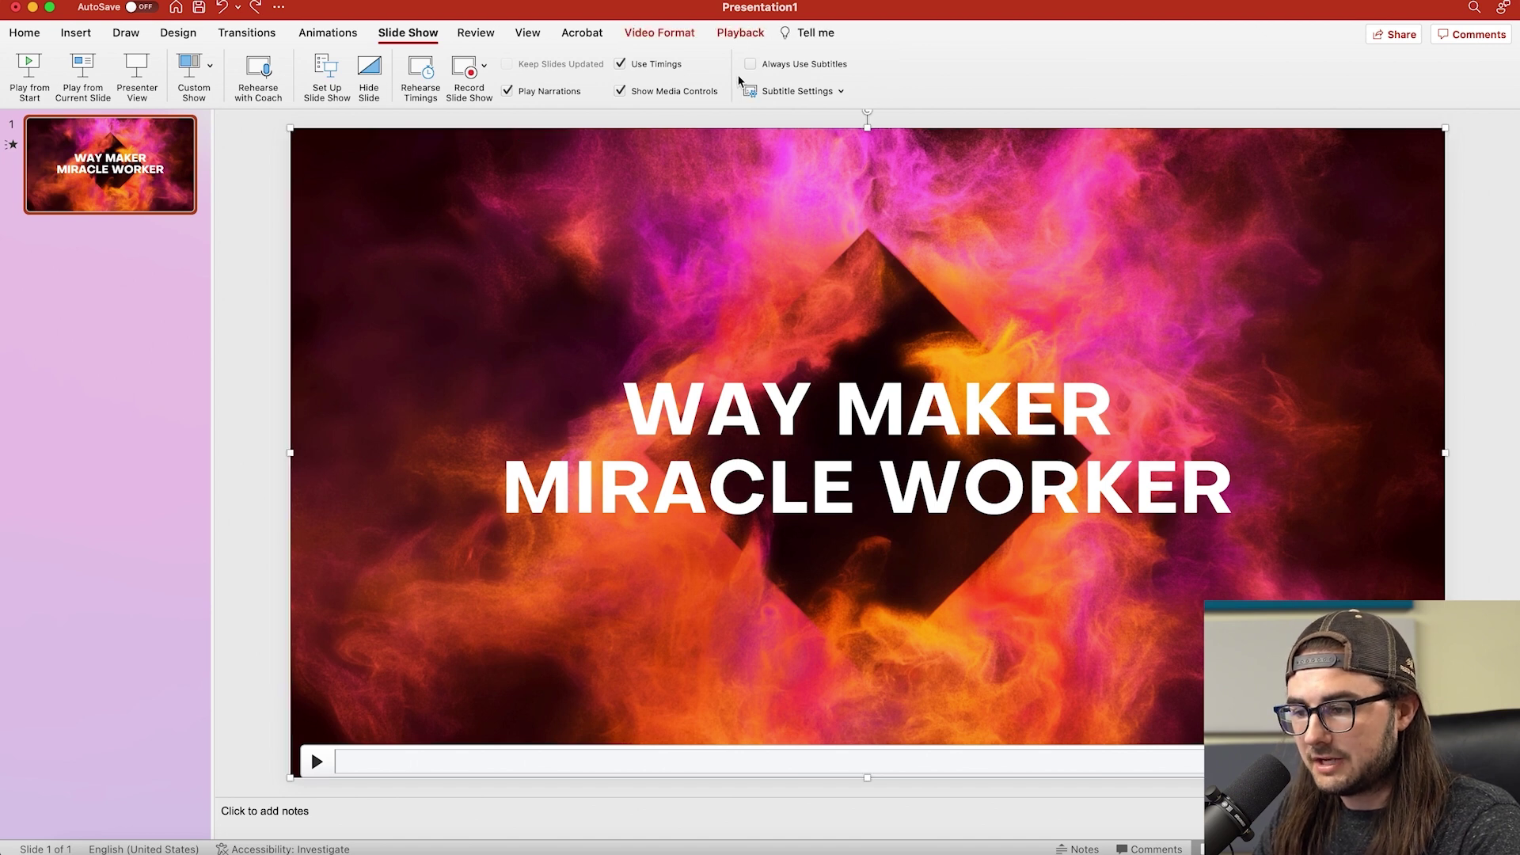
left_click(735, 34)
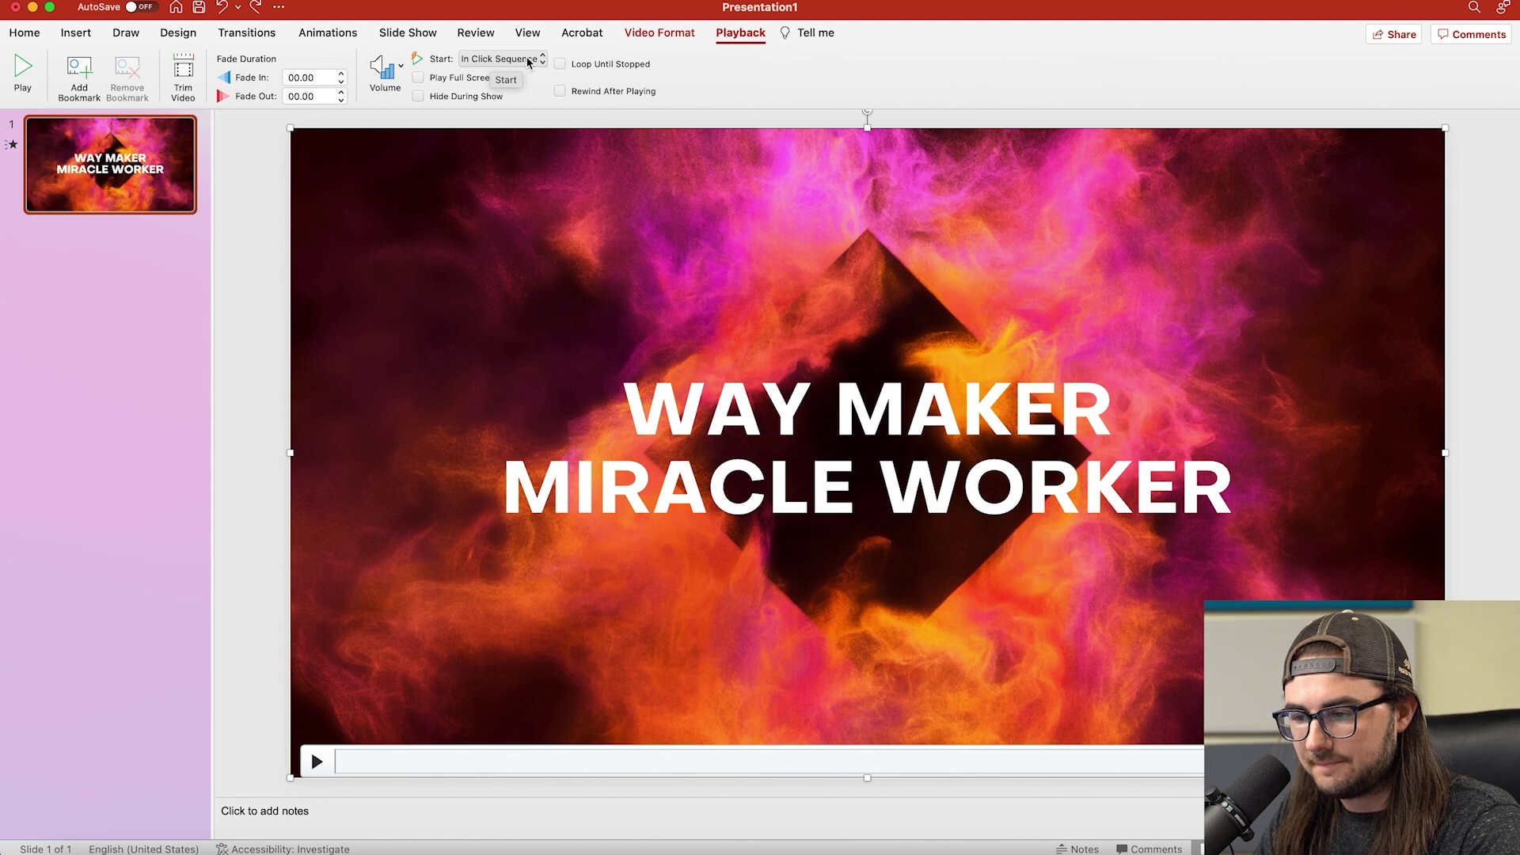
left_click(498, 60)
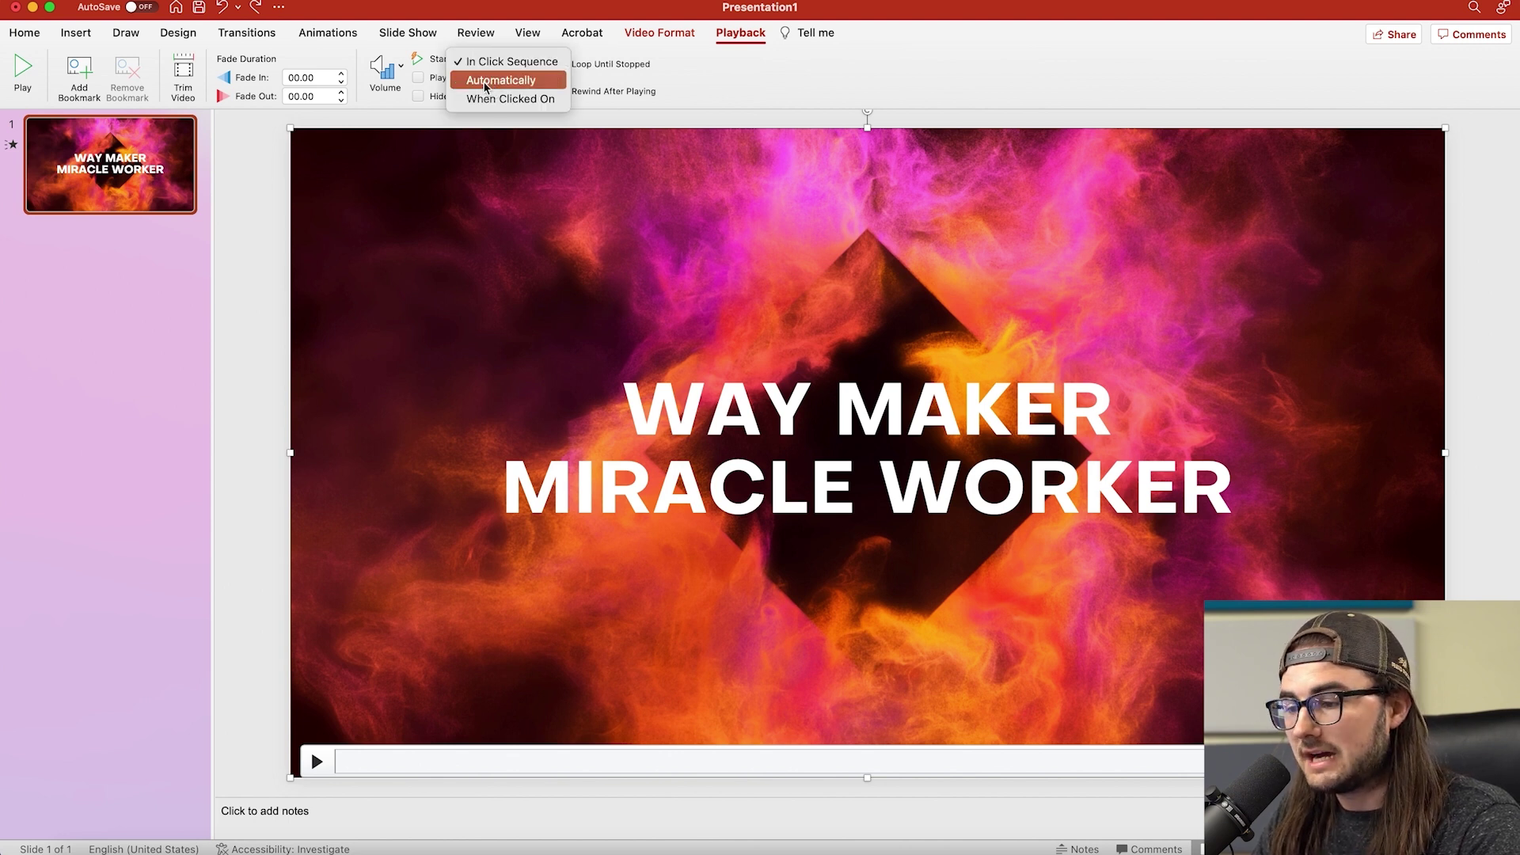
left_click(485, 84)
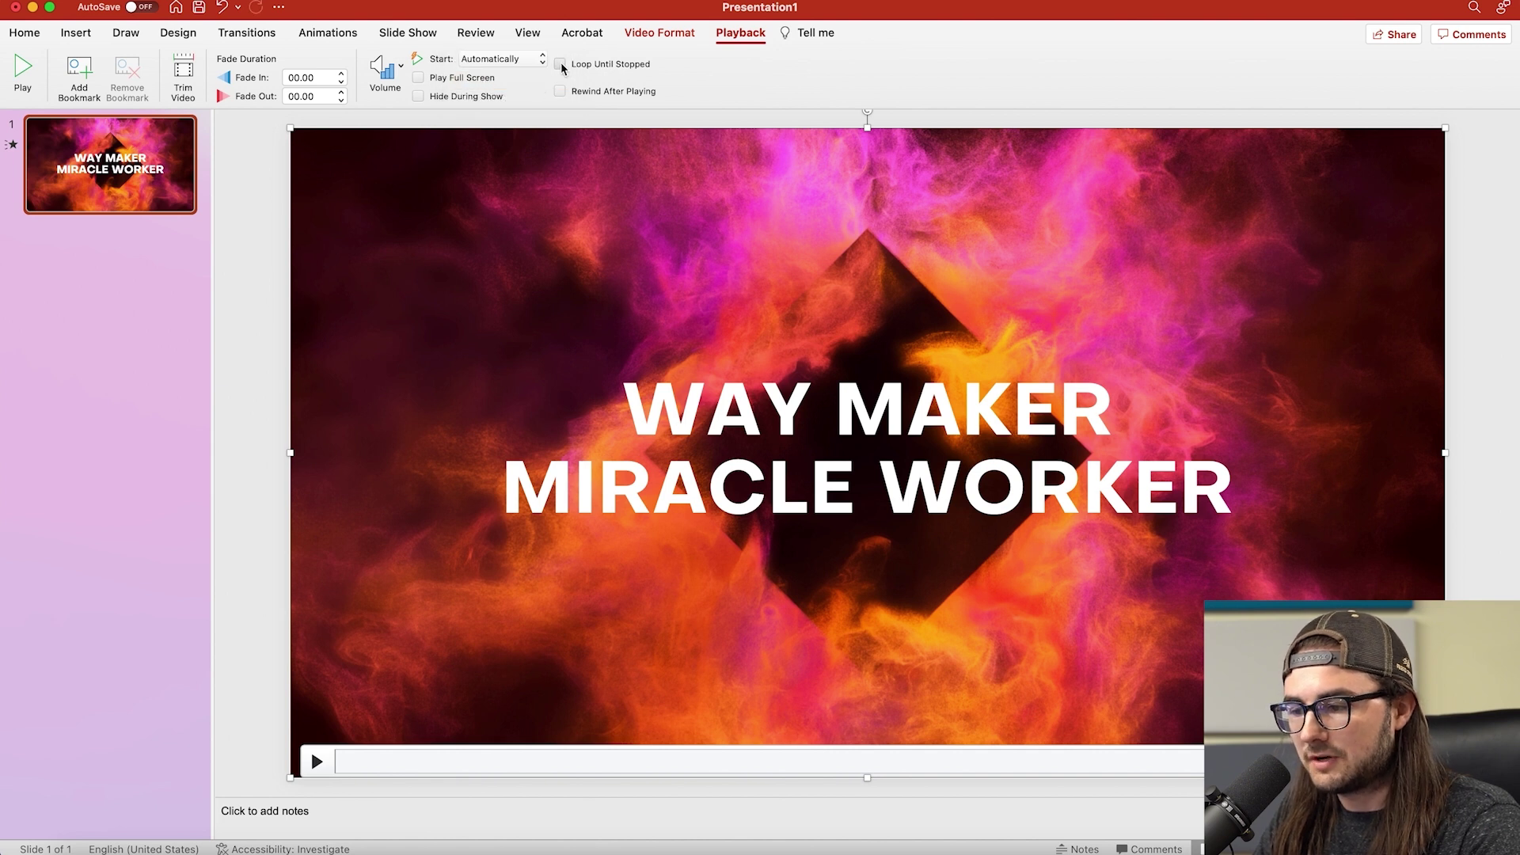
left_click(561, 65)
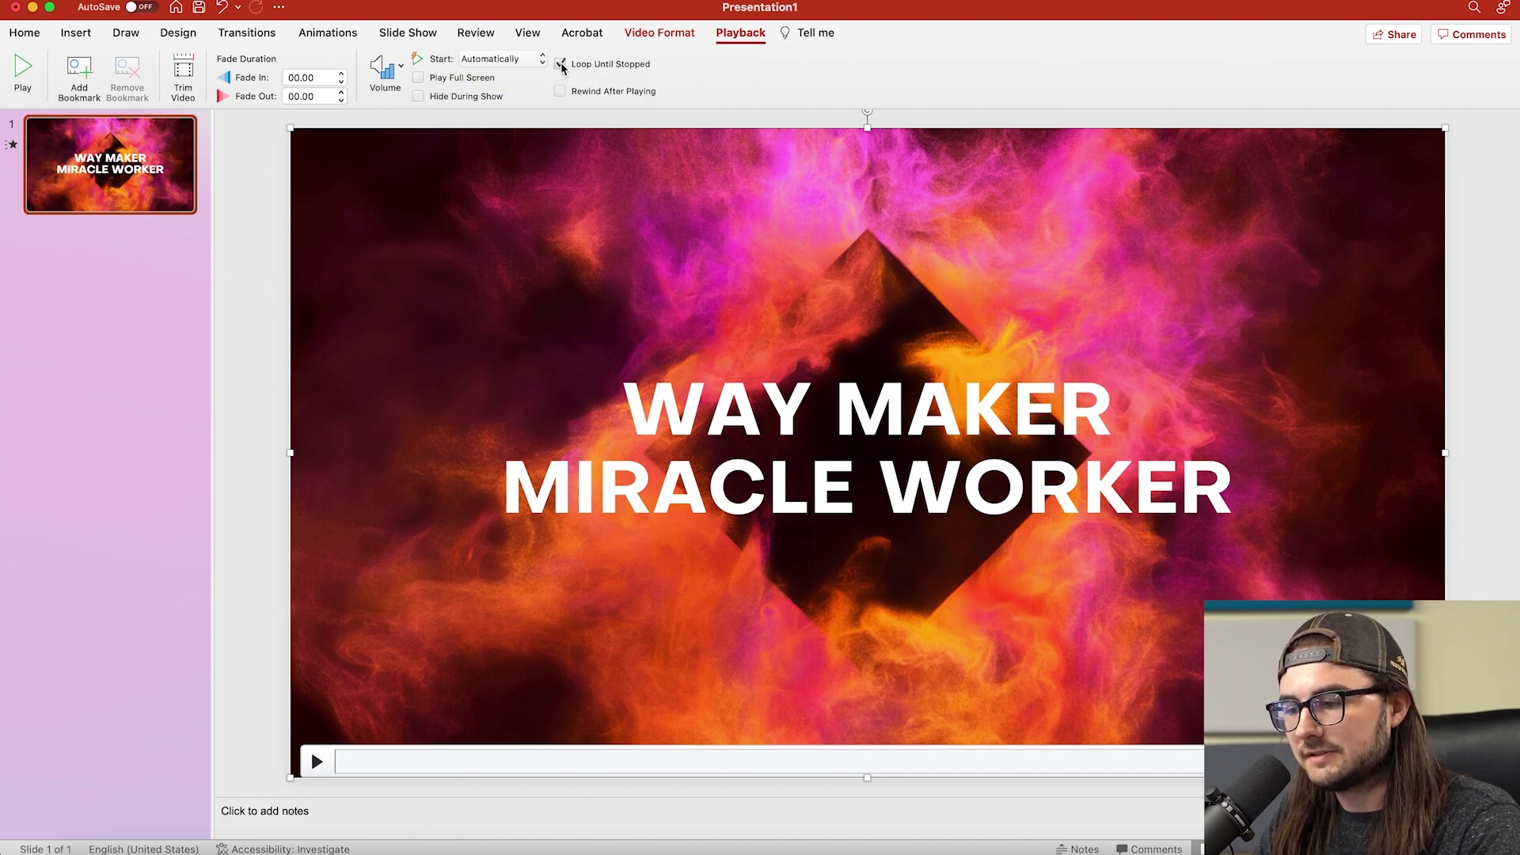
left_click(412, 35)
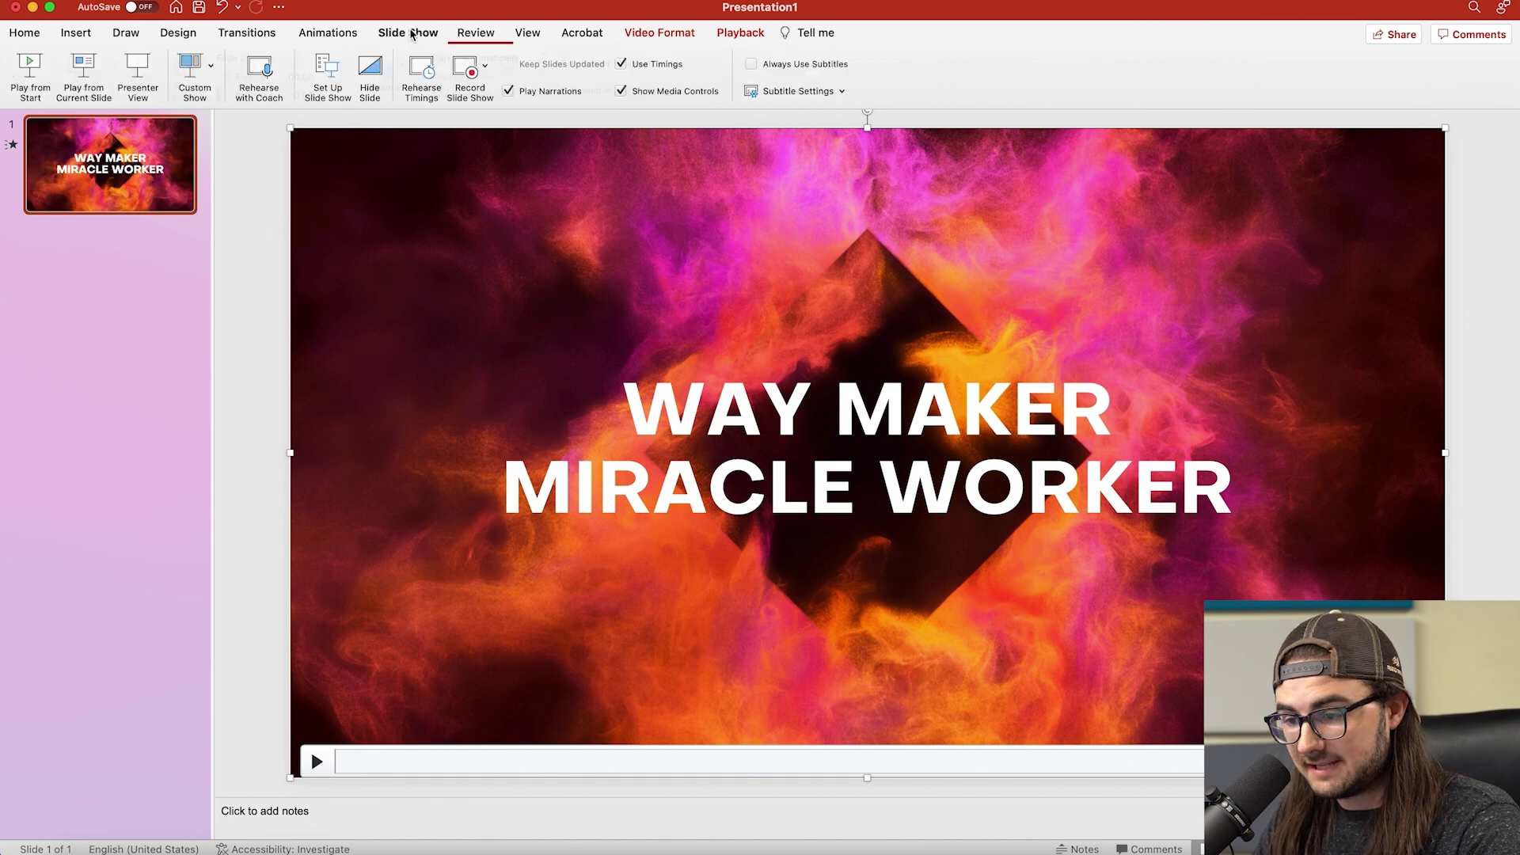
left_click(27, 71)
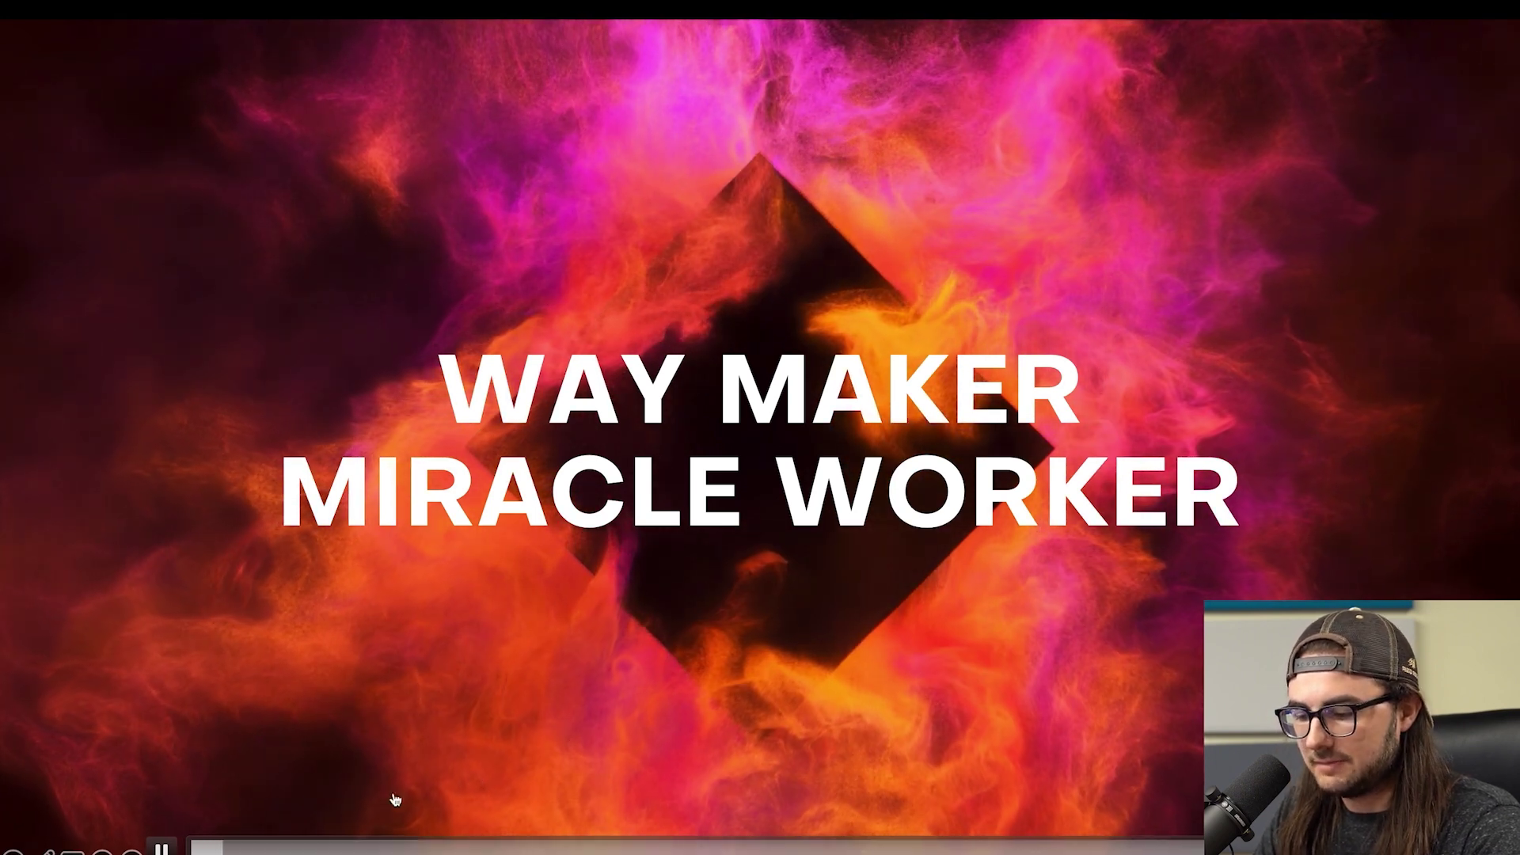
Step: End the slide show preview and return to editing
key("Escape")
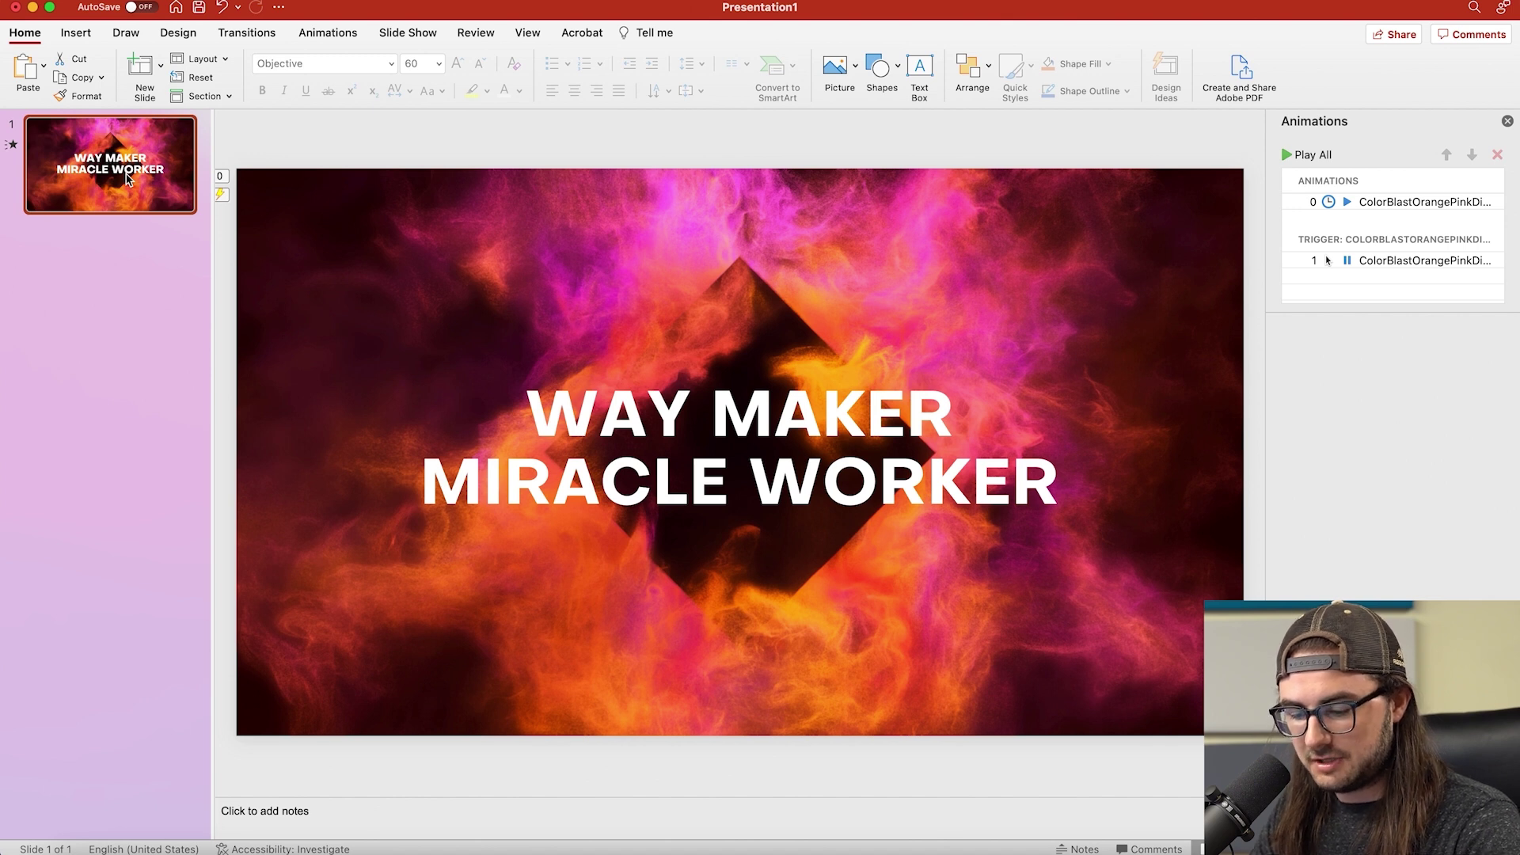
Step: Paste a copy of the slide as slide 2 and retitle it 'PROMISE KEEPER LIGHT IN THE DARKNESS'
key("super+v")
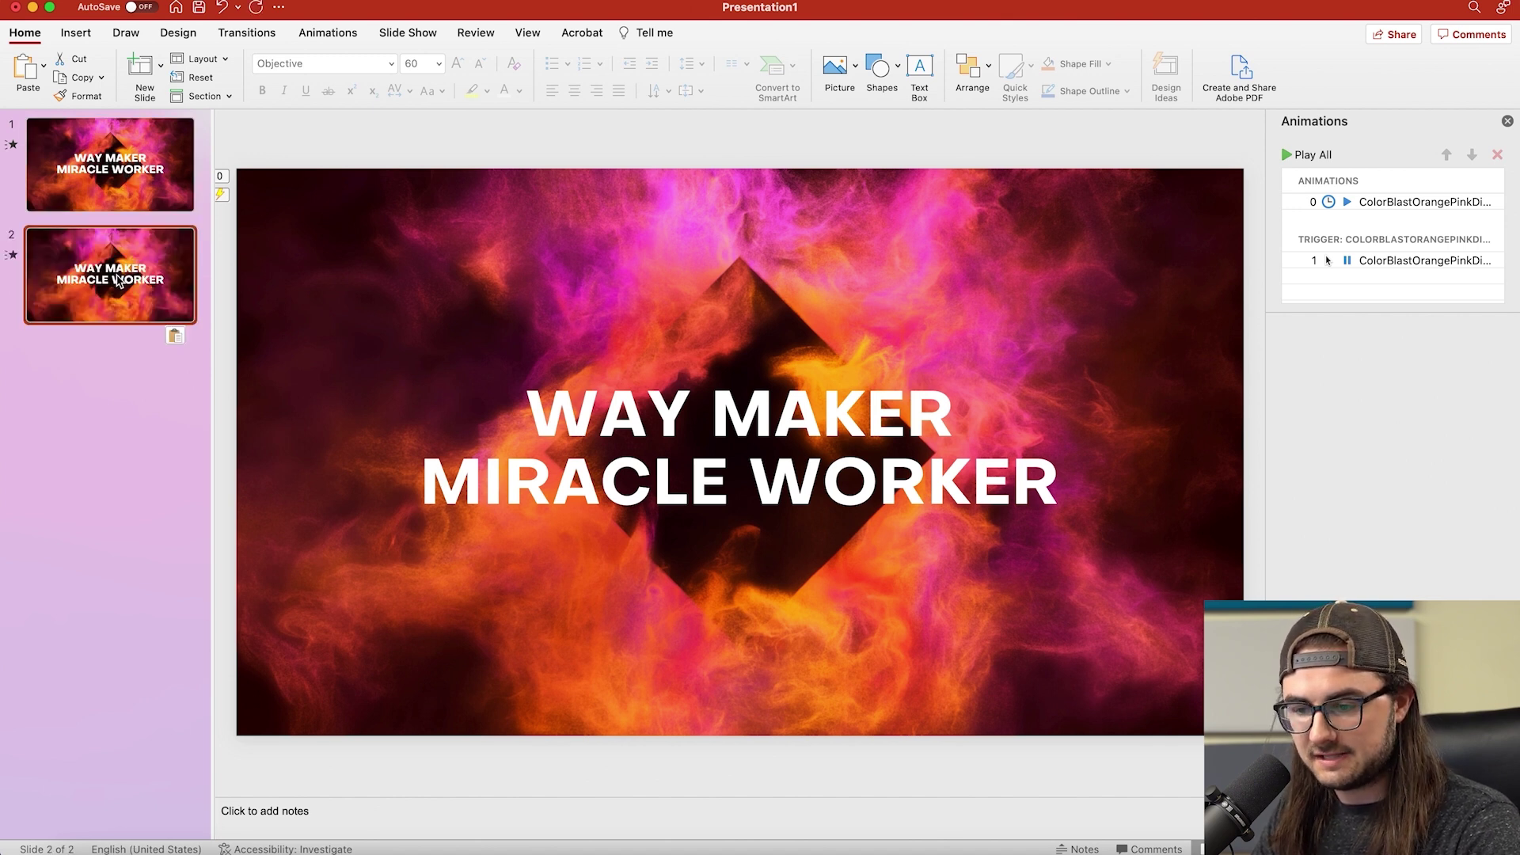
left_click(726, 412)
key("super+a")
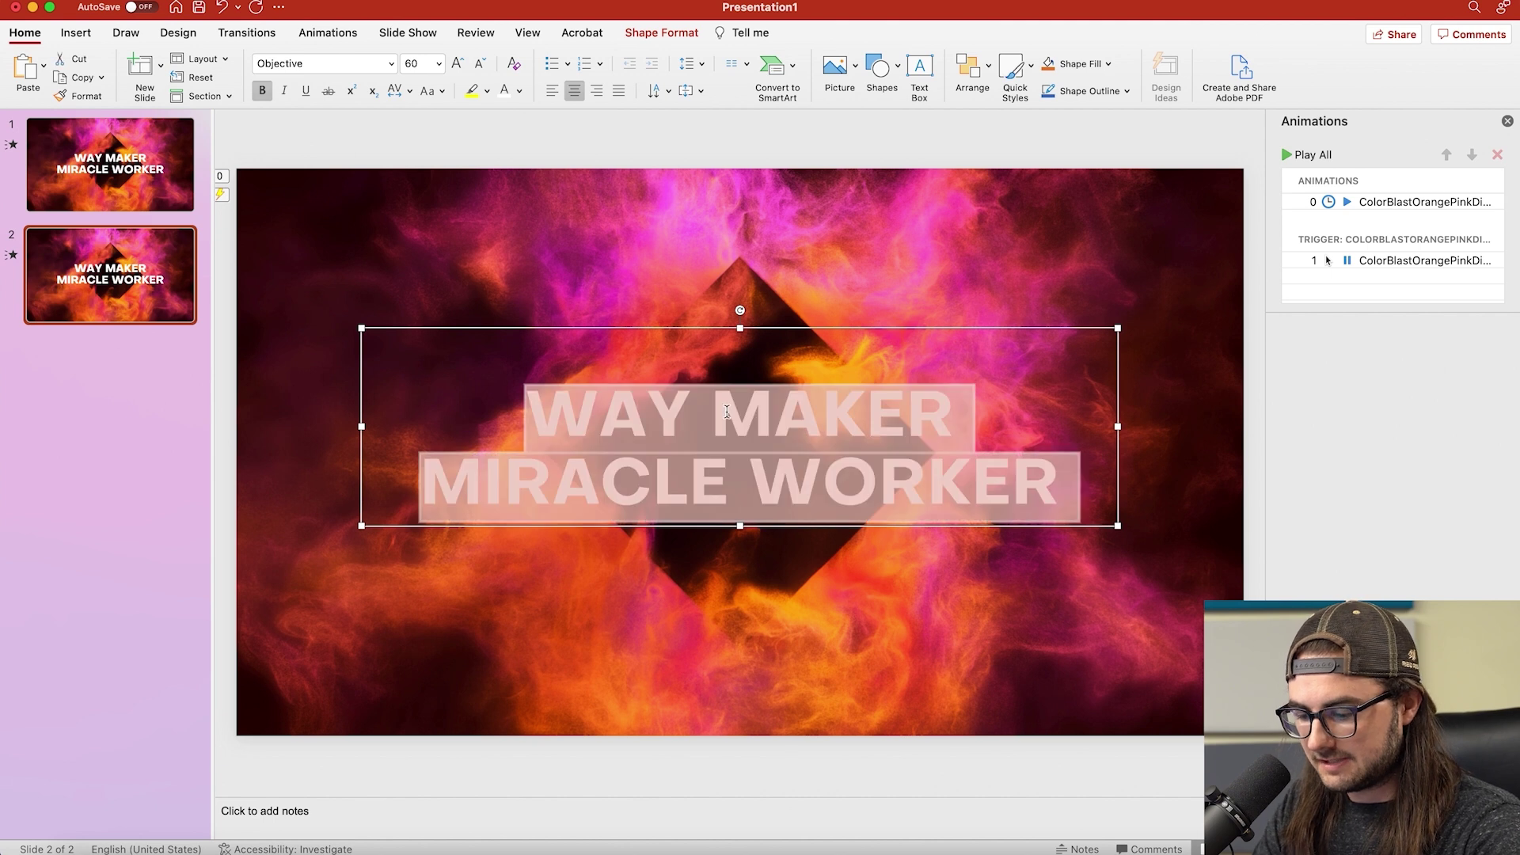
type("PROMISE KEEPER LIGHT IN THE DARKNESS")
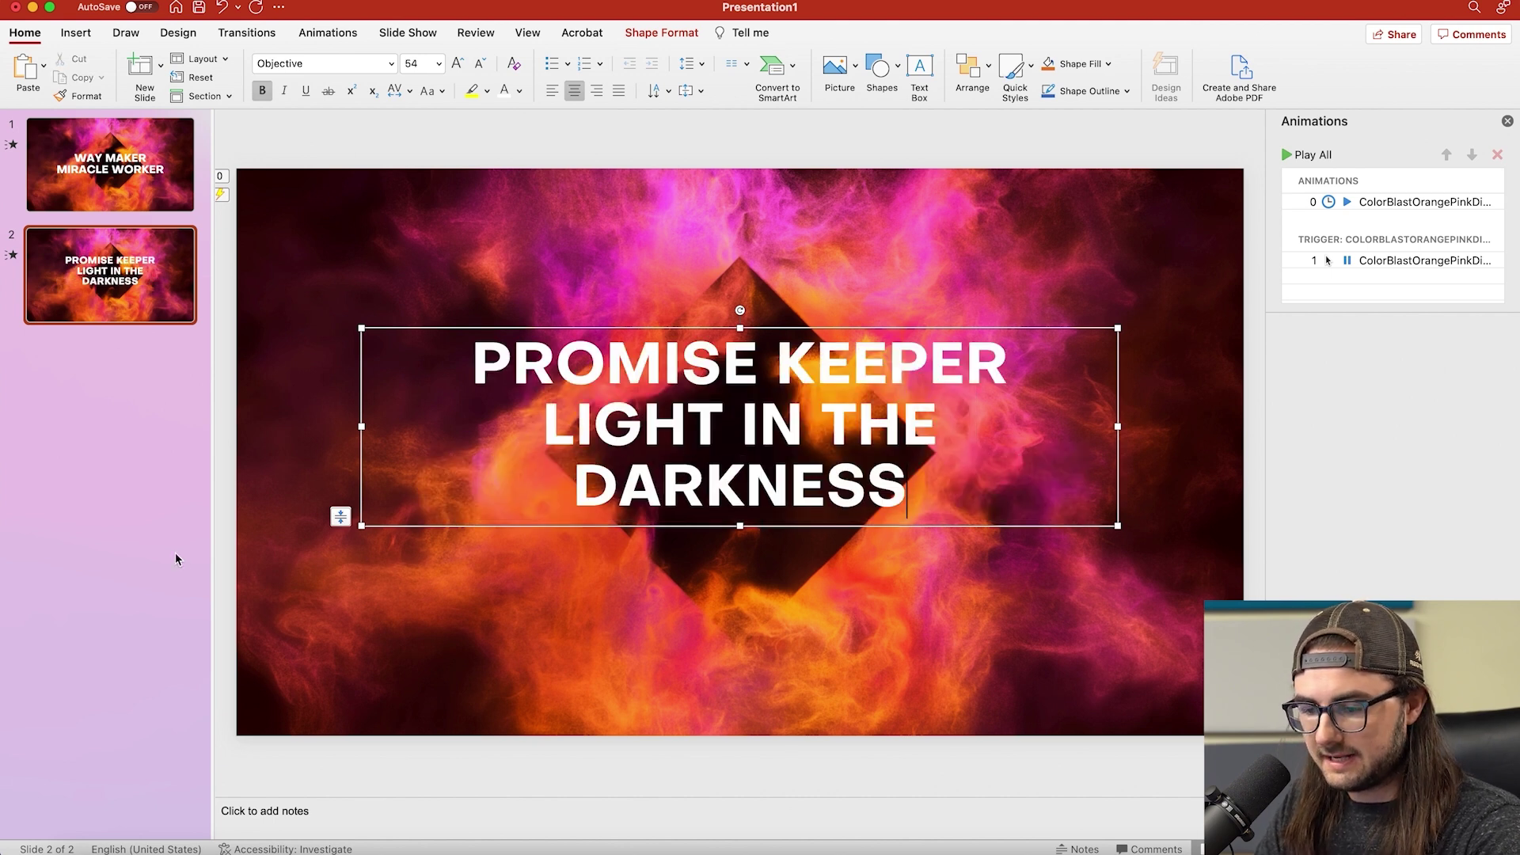
left_click(298, 752)
Step: Nudge the PROMISE KEEPER title lower, then play the slide show from slide 1
left_click(670, 526)
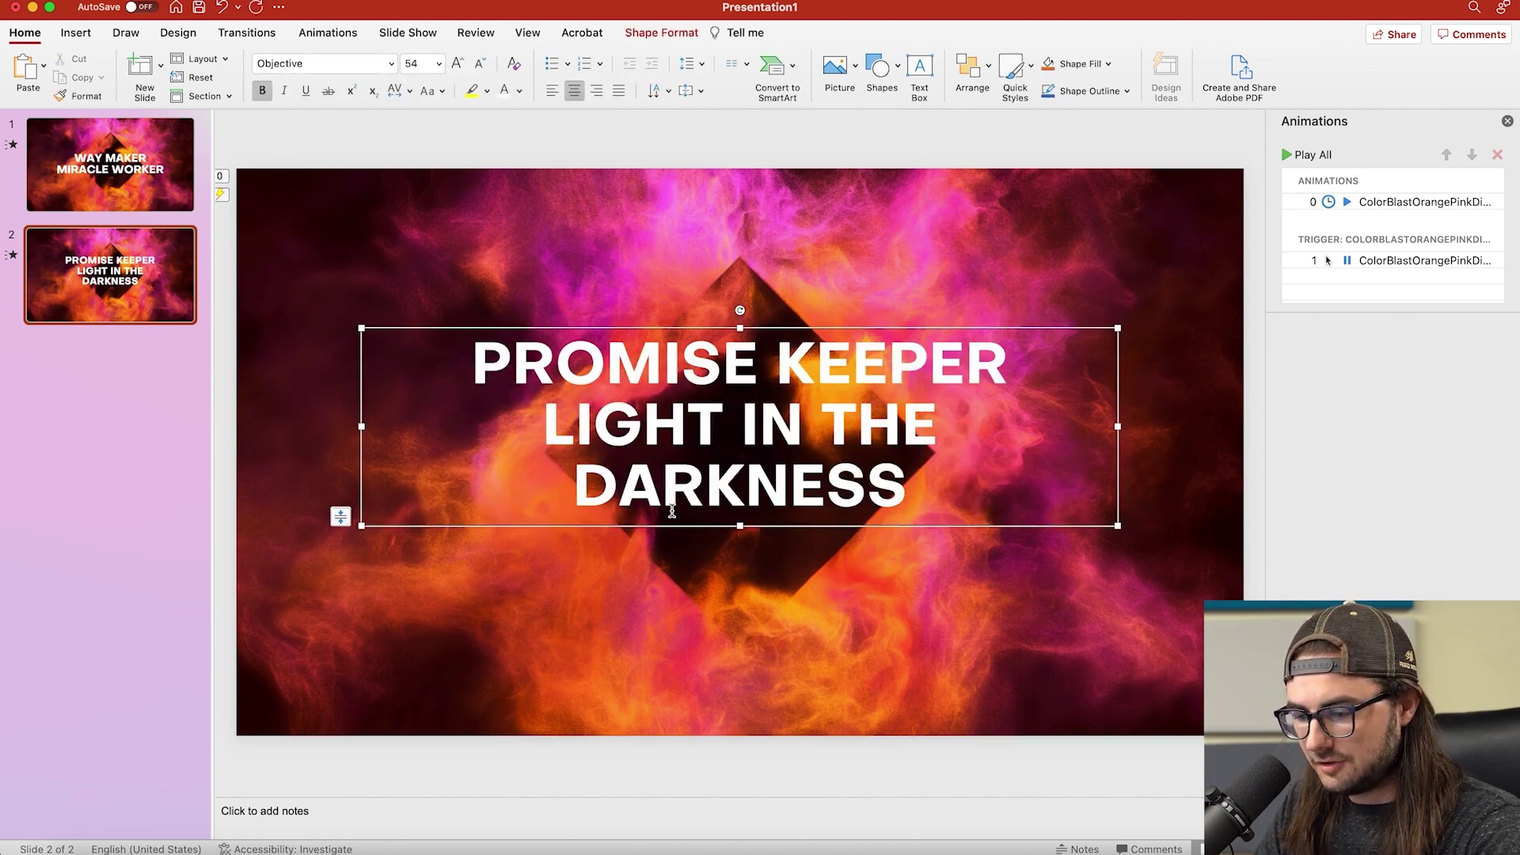
left_click_drag(671, 526, 669, 552)
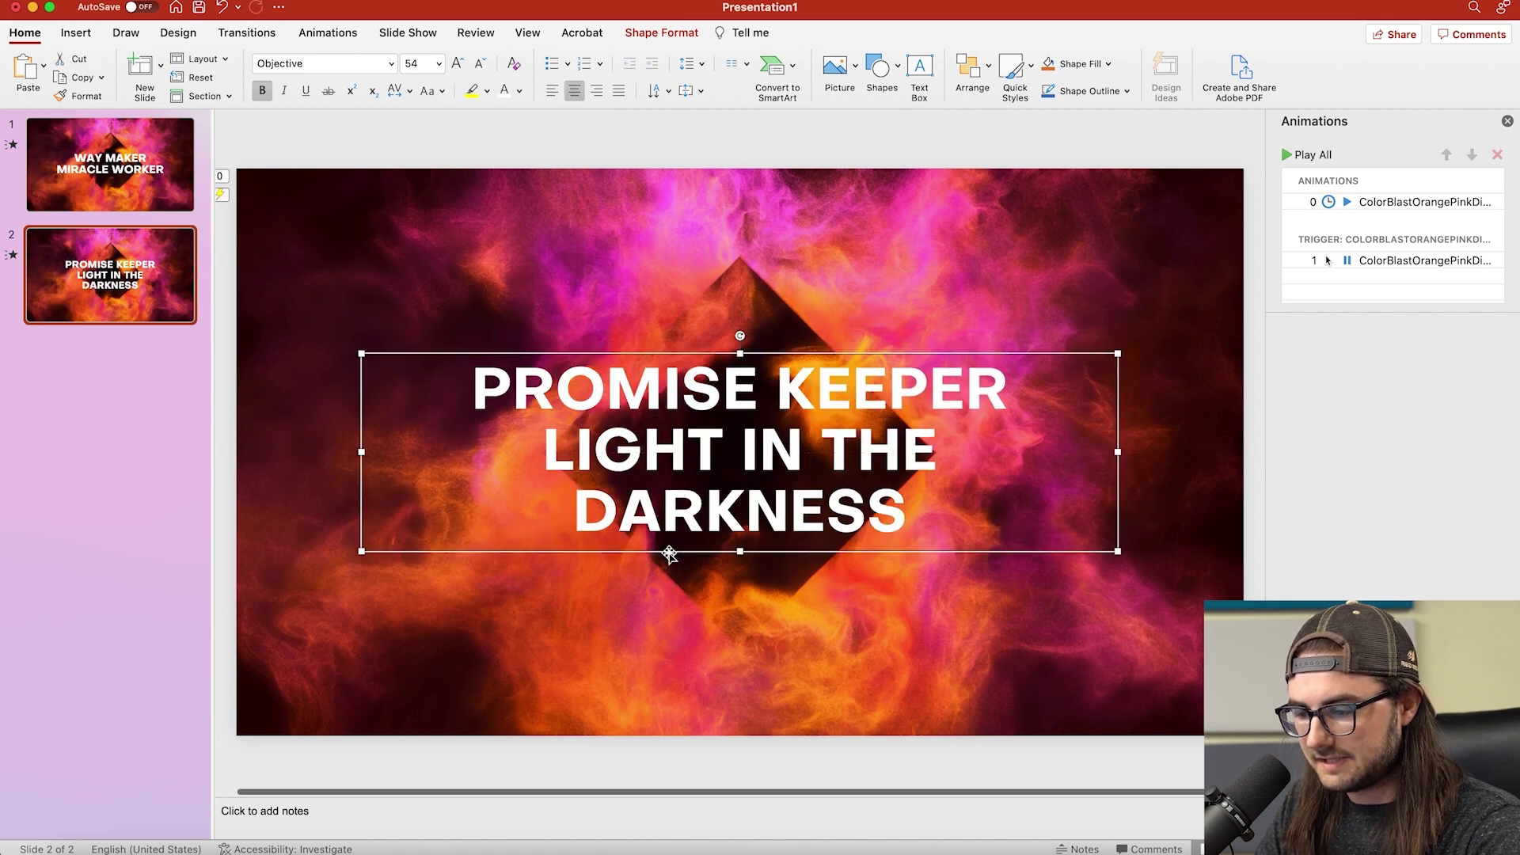
left_click(121, 203)
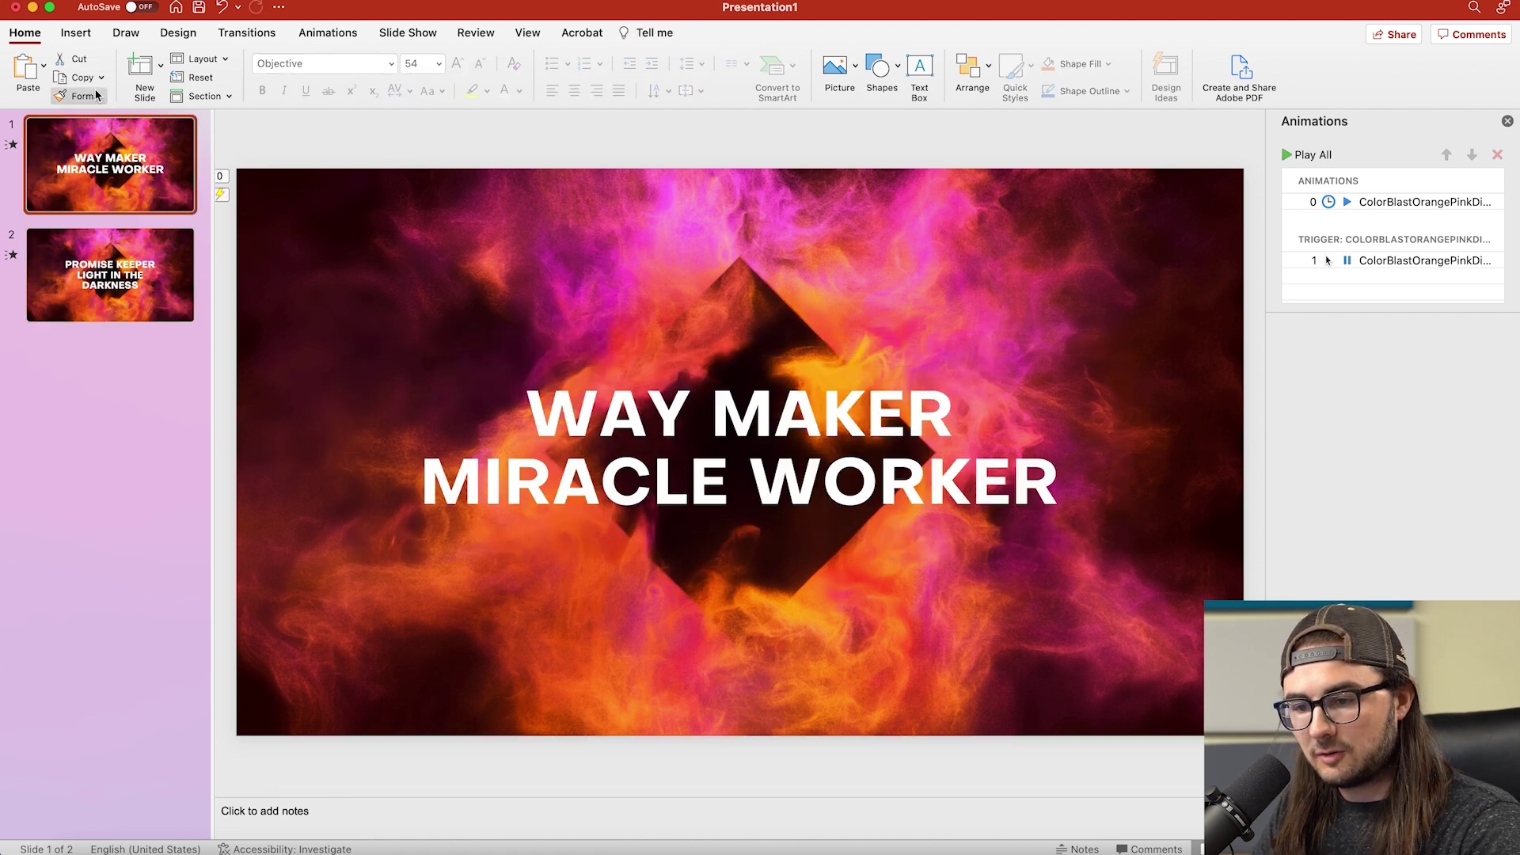
left_click(406, 33)
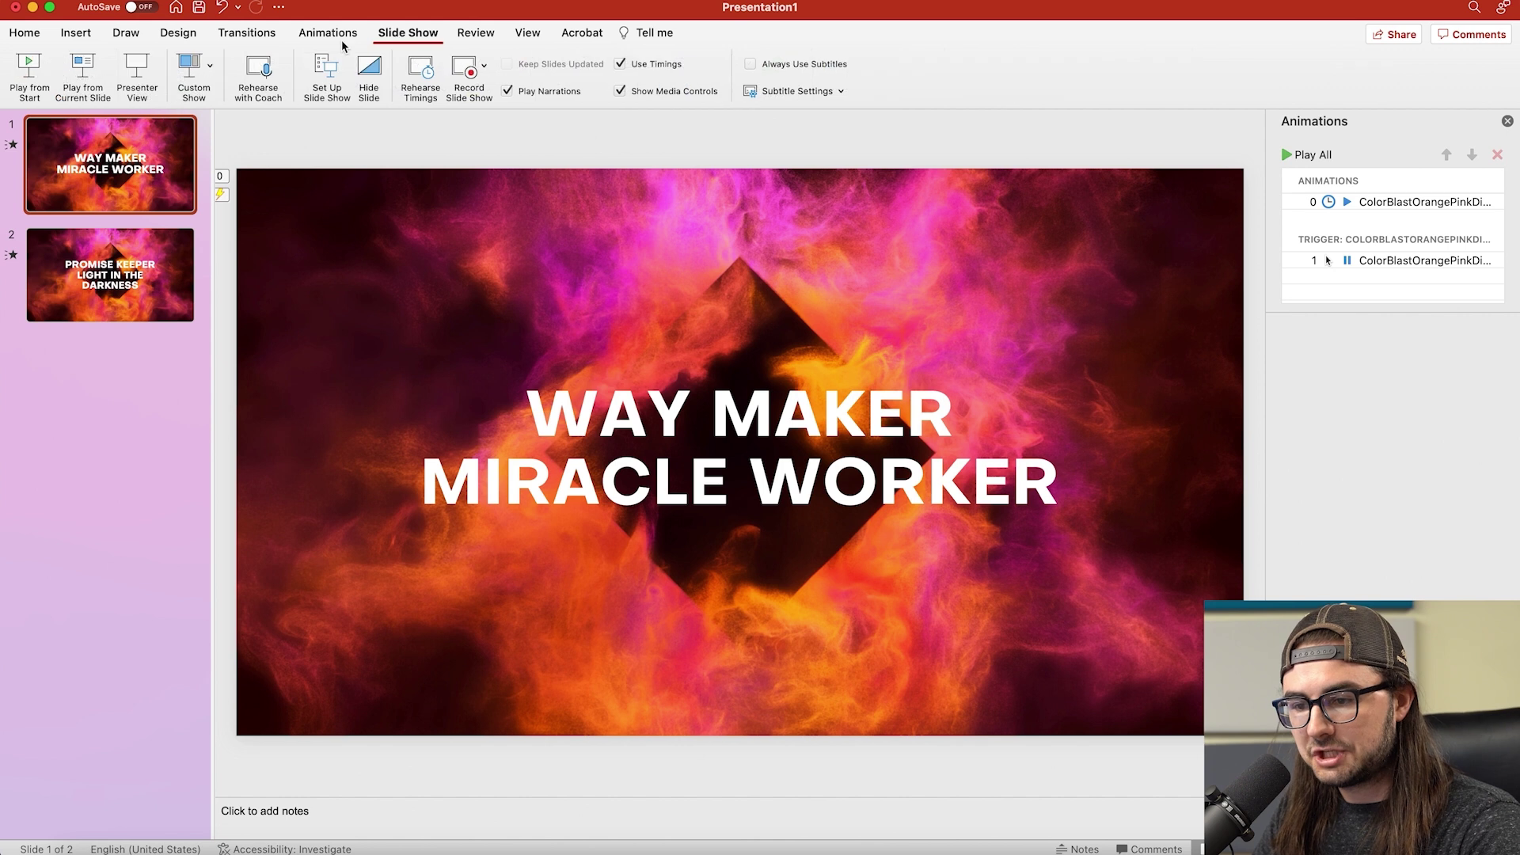
left_click(39, 69)
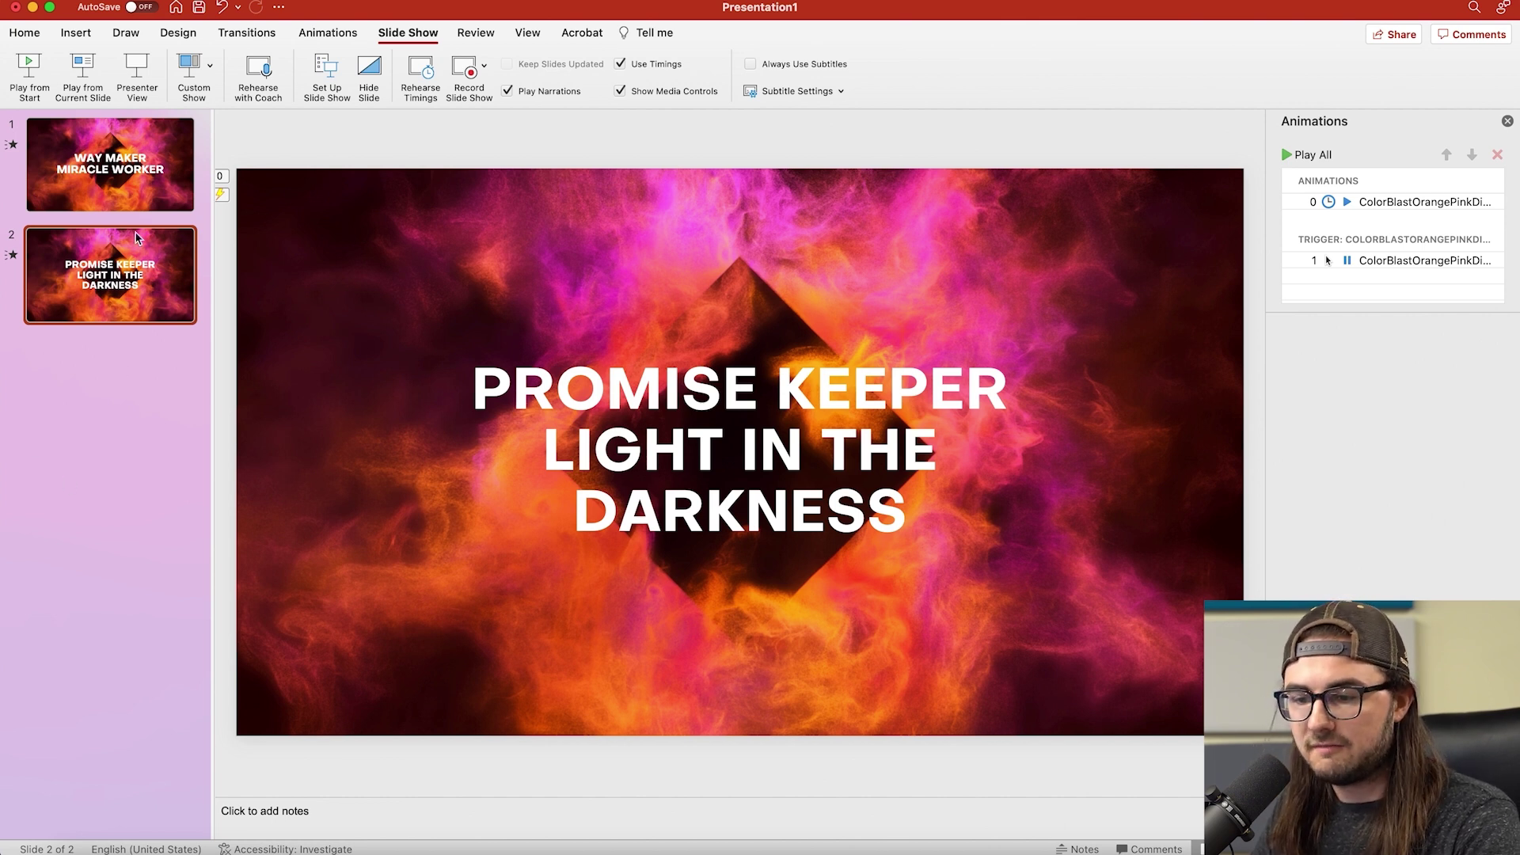
Step: Delete slide 2 and place a duplicated PROMISE KEEPER lyric box over the WAY MAKER title
right_click(114, 280)
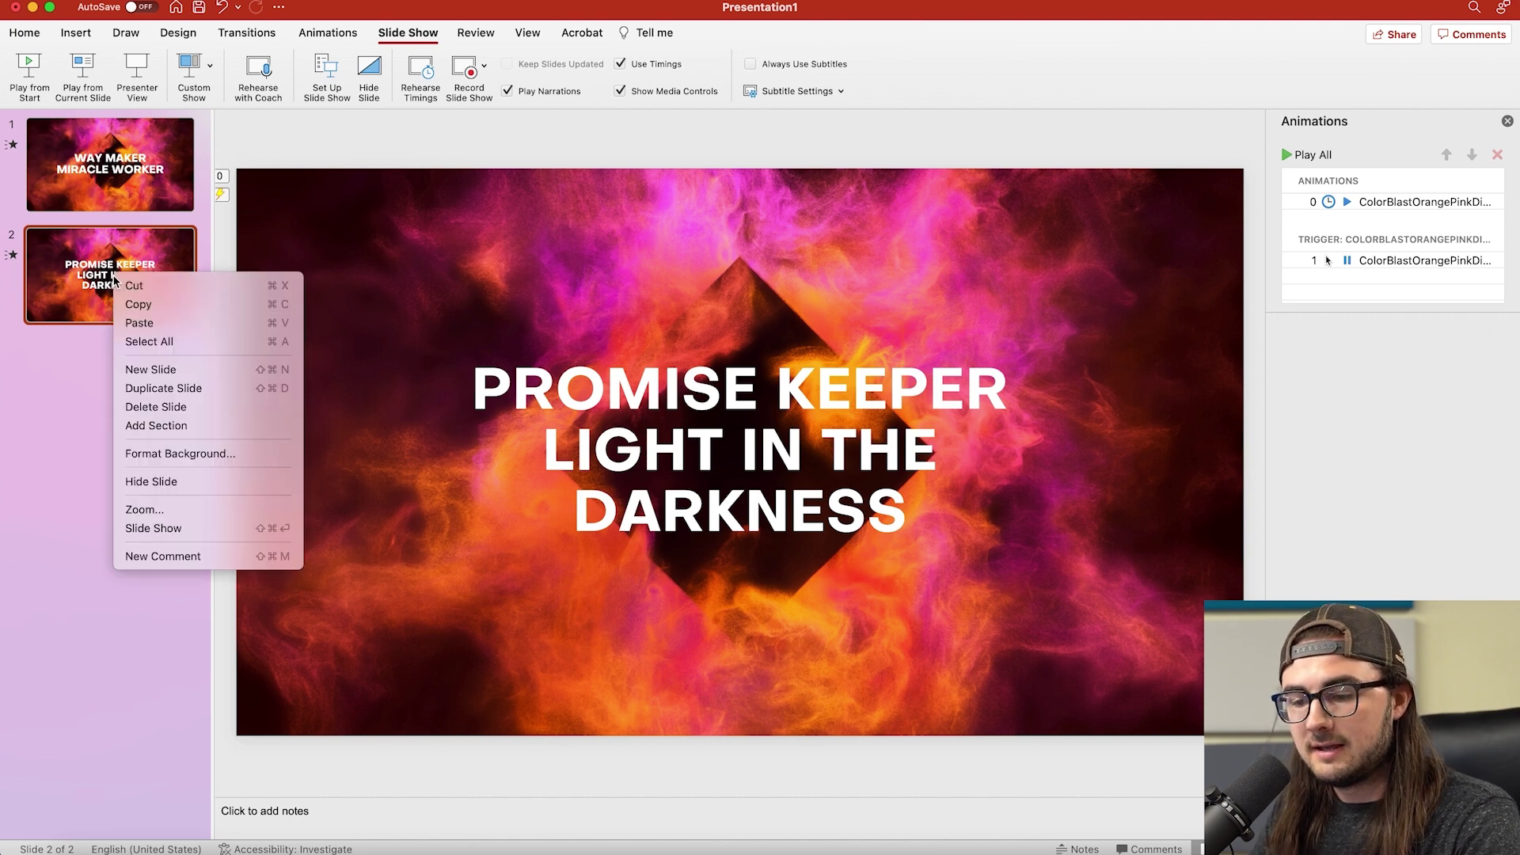
left_click(174, 416)
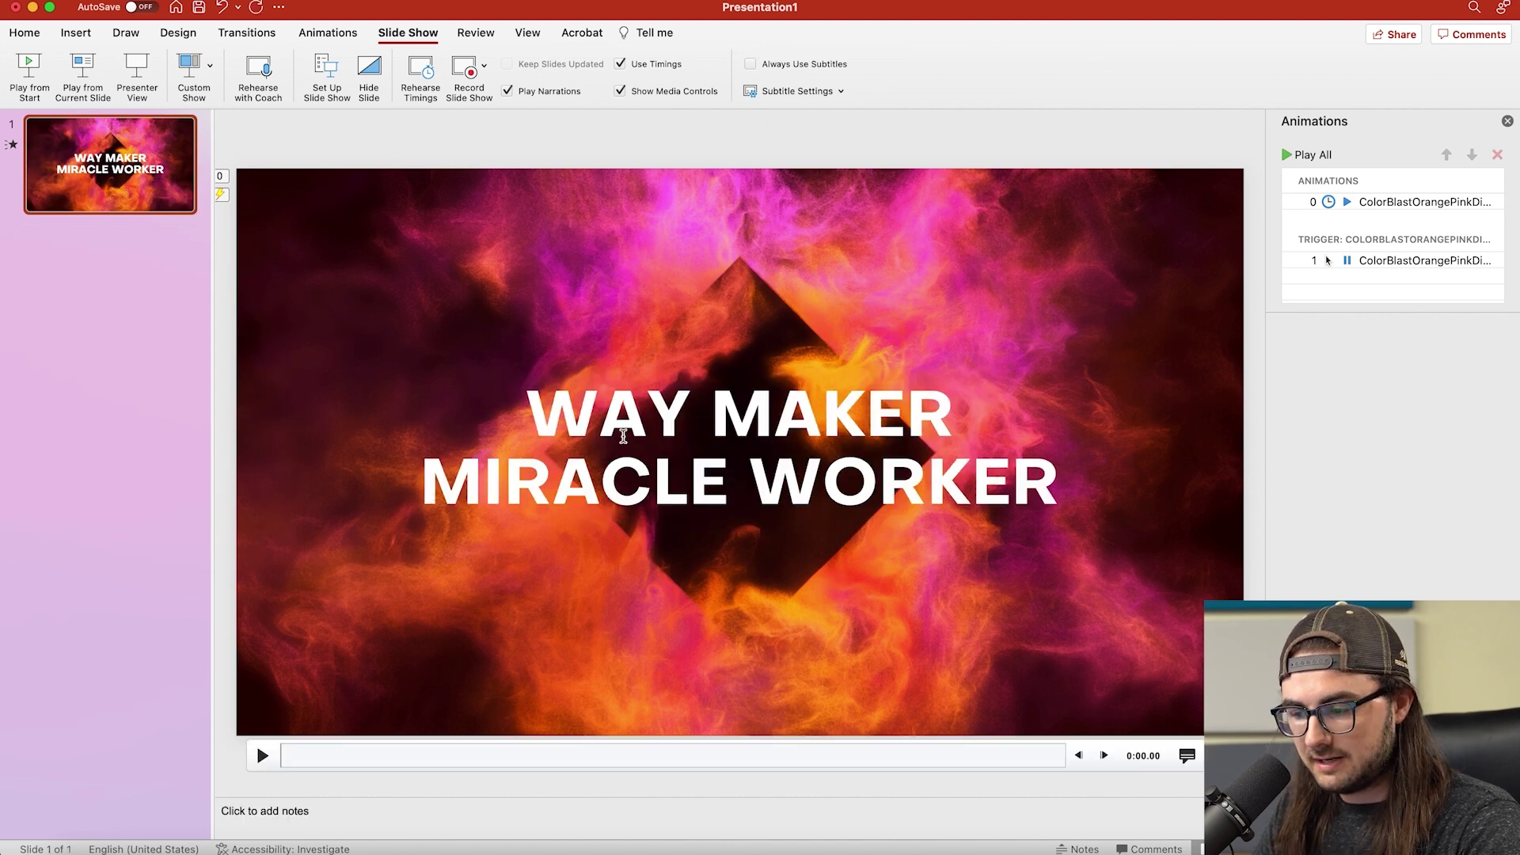
left_click(616, 432)
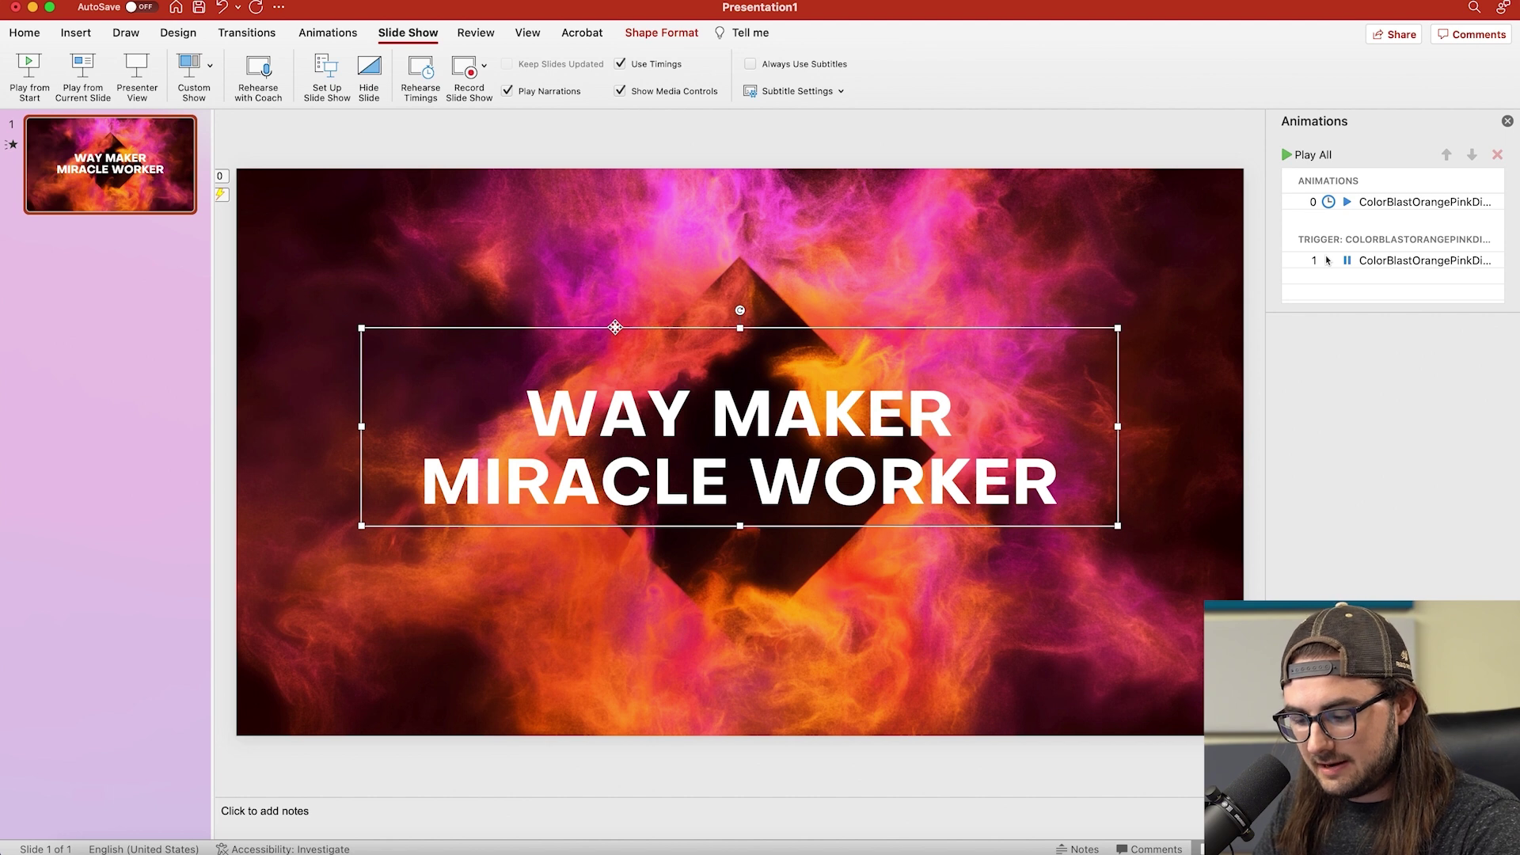
left_click_drag(616, 327, 620, 467)
triple_click(634, 551)
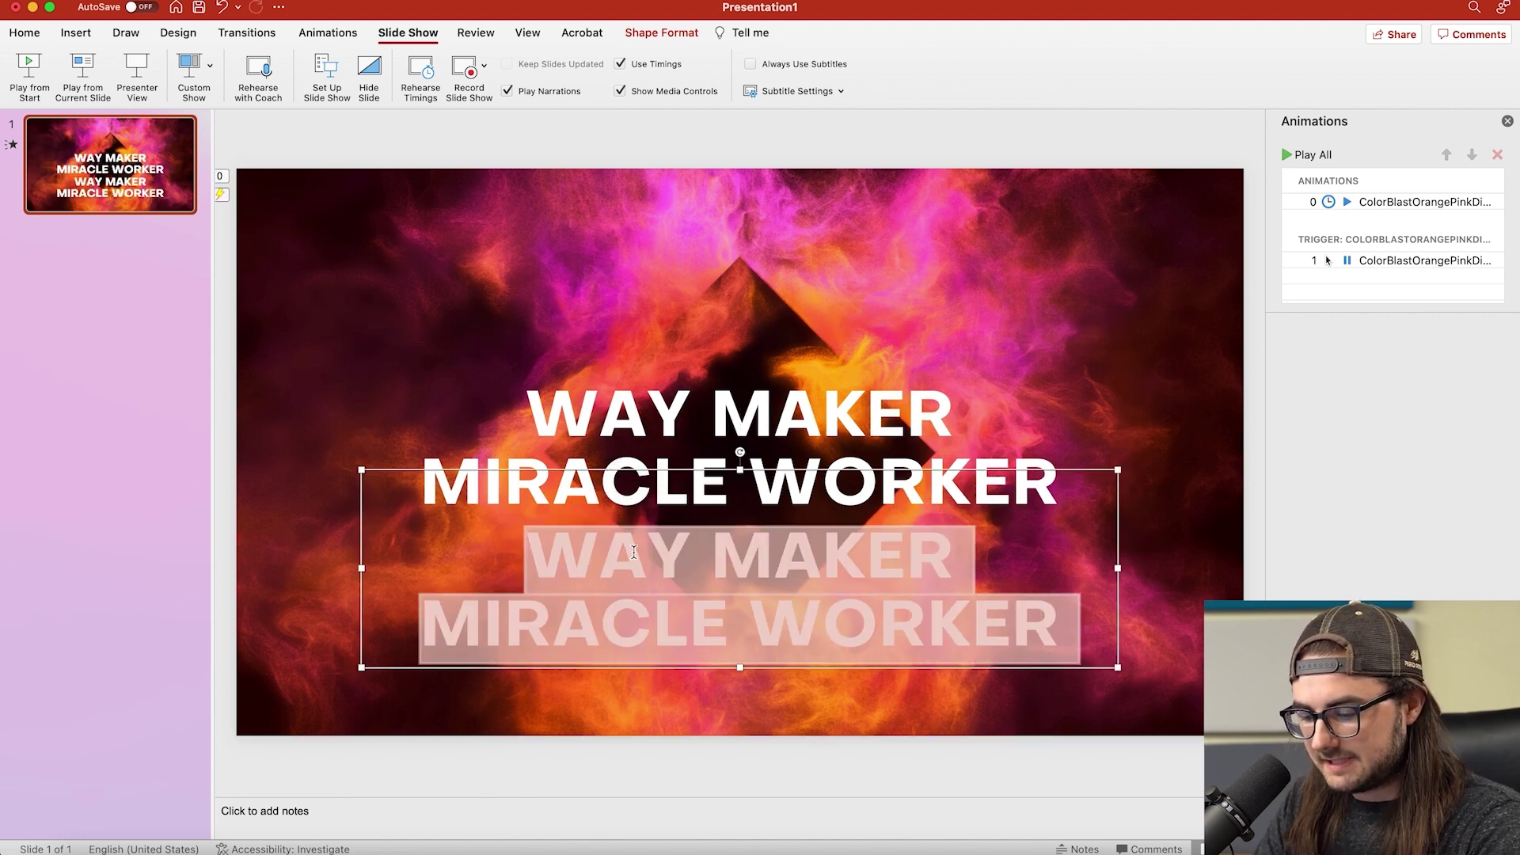
type("PROMISE KEEPER LIGHT IN THE DARKNESS")
left_click_drag(652, 661, 653, 567)
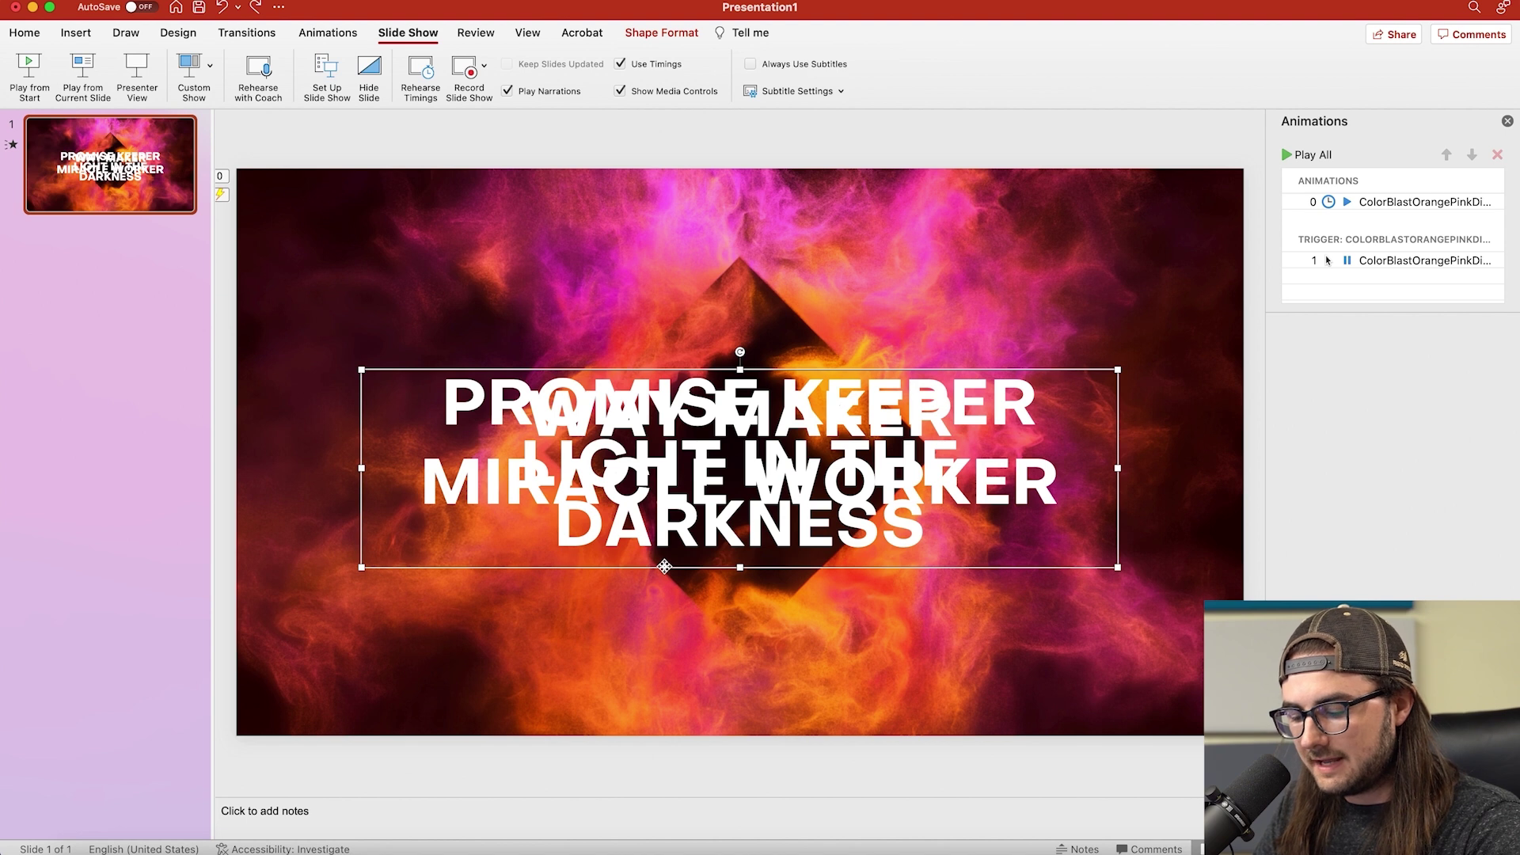
Step: Add another copy reading 'THAT IS WHO YOU ARE' and move it to the slide middle
key("super+v")
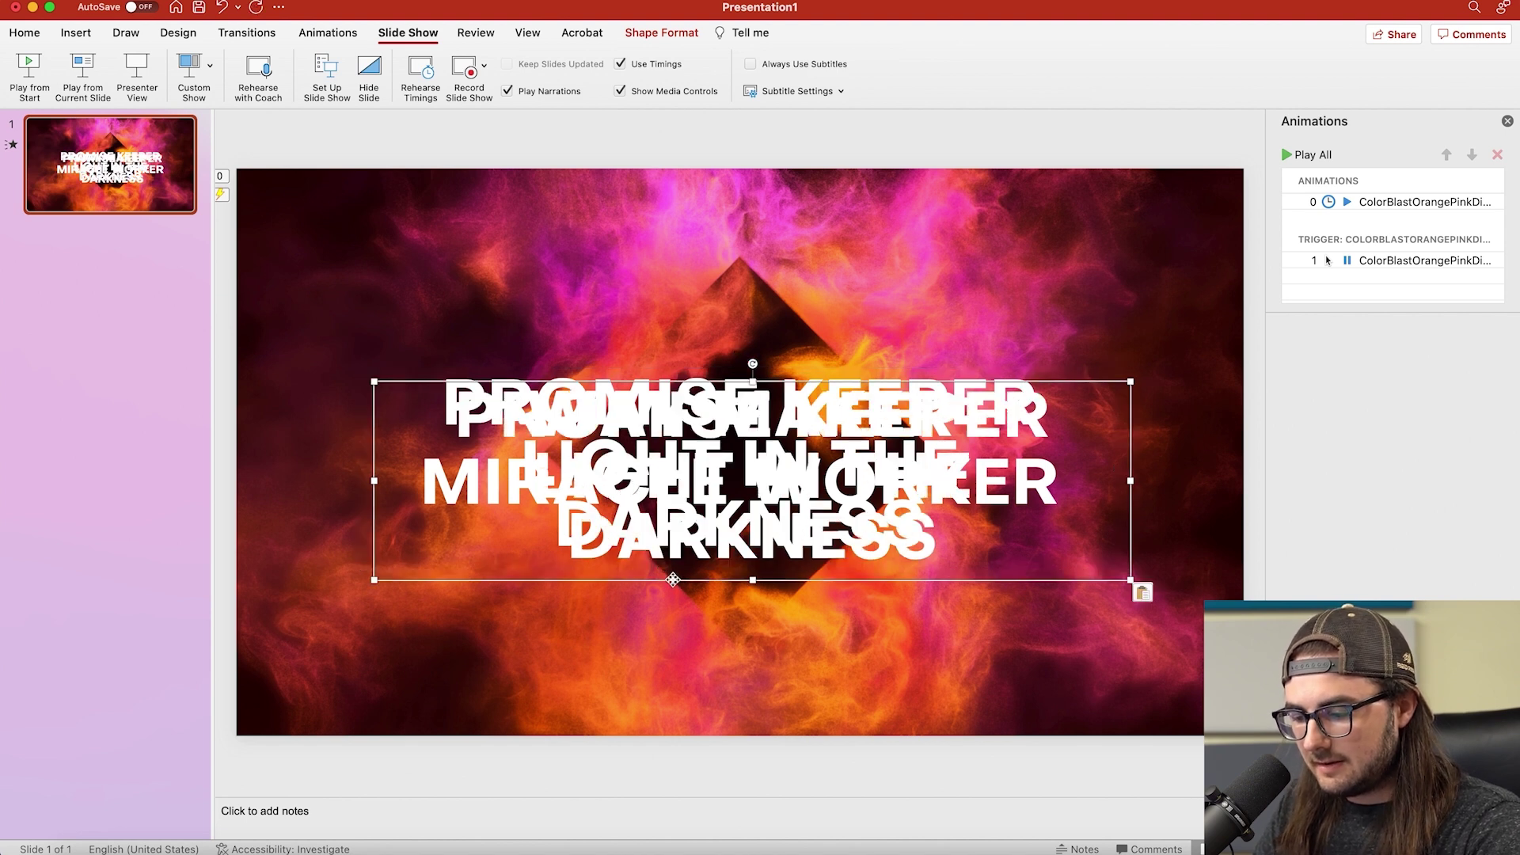
left_click_drag(673, 580, 660, 735)
double_click(618, 633)
key("super+a")
type("THAT IS WHO YOU ARE")
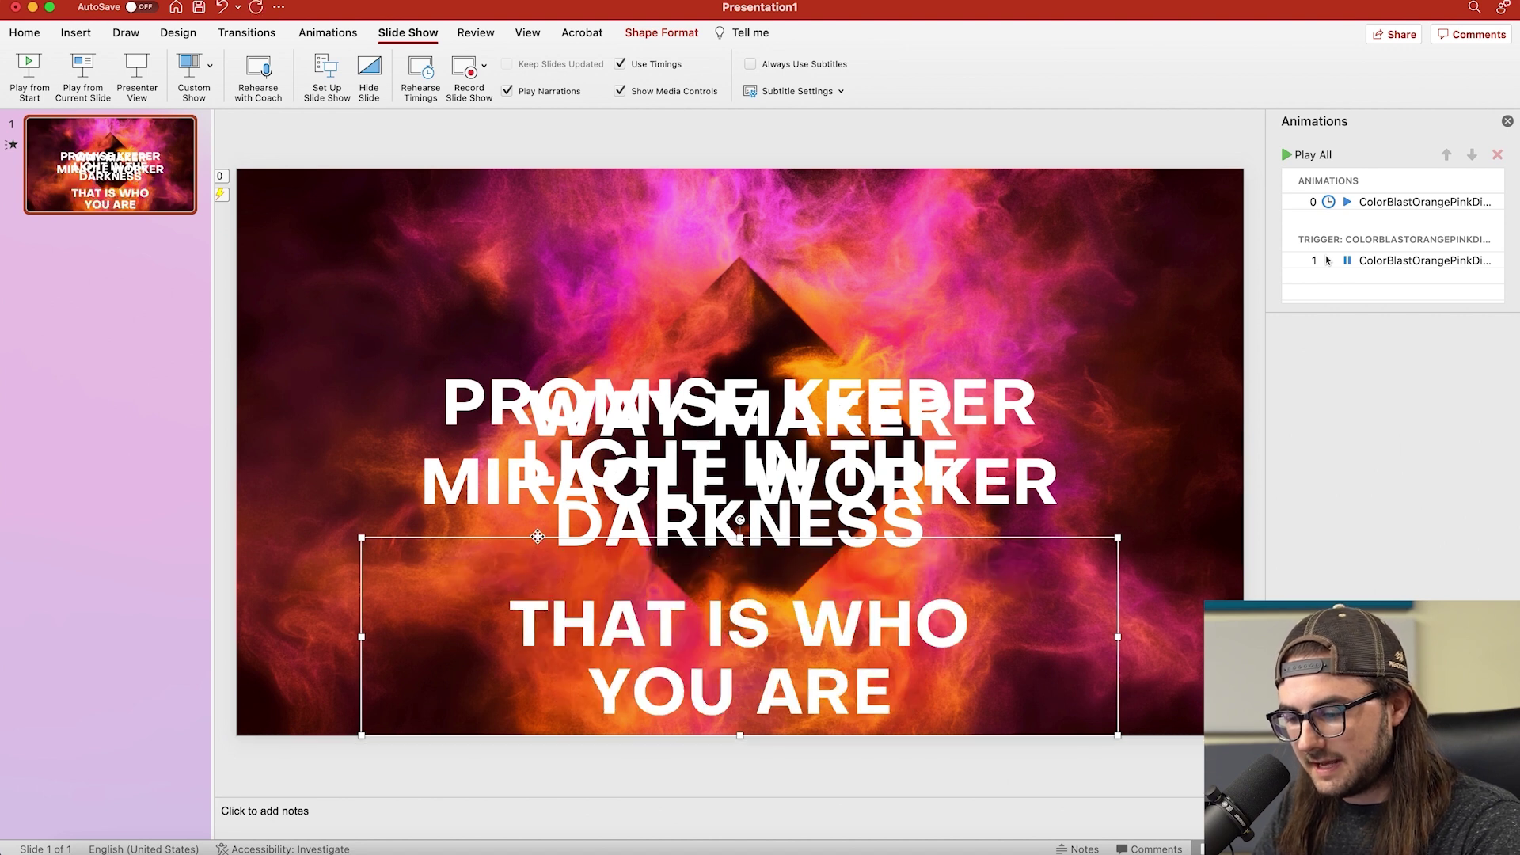
left_click_drag(537, 538, 544, 343)
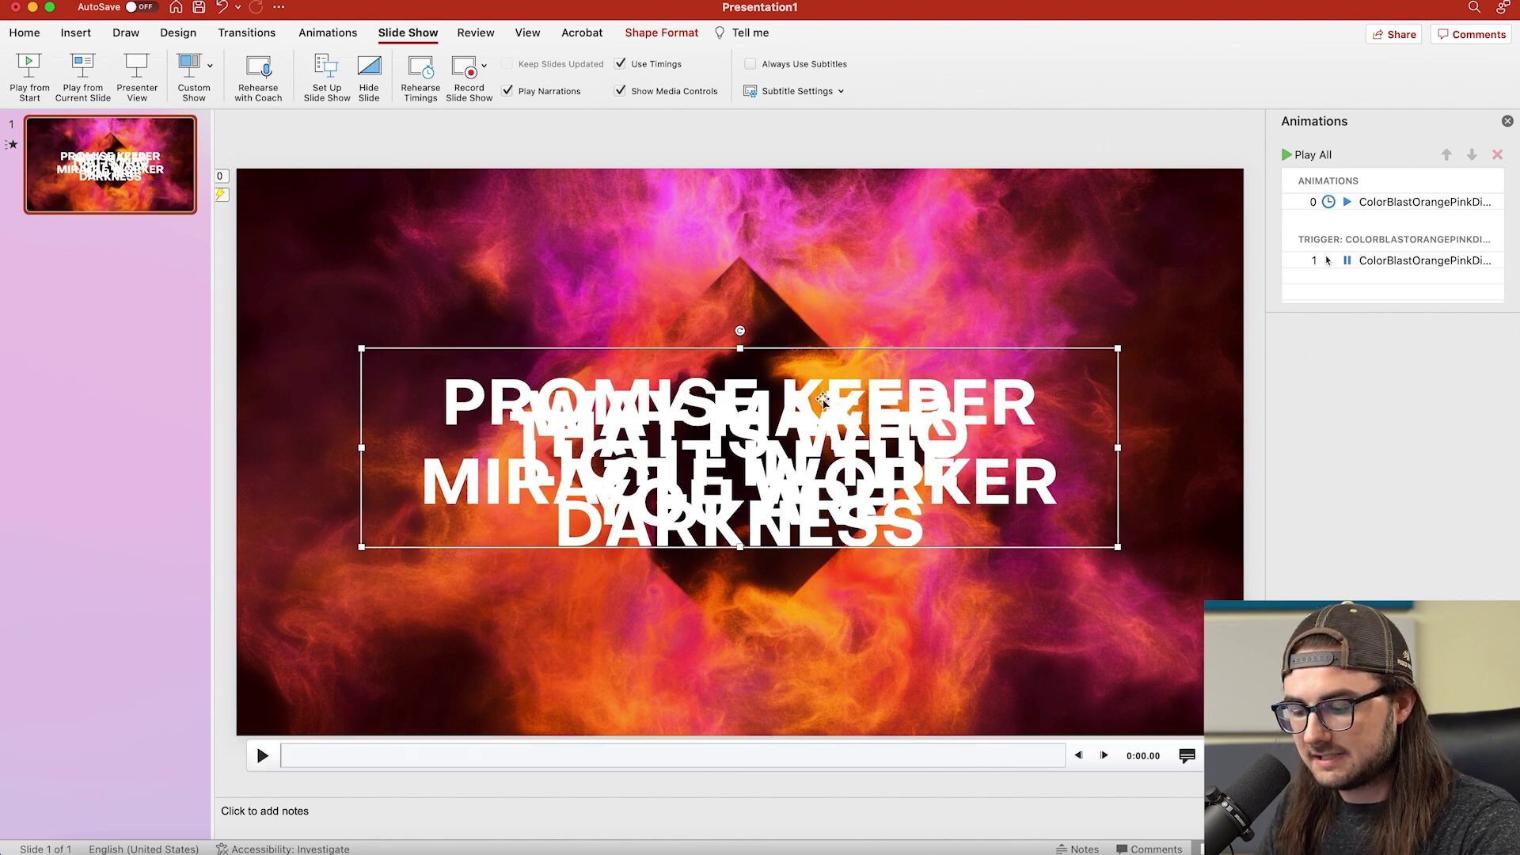
Step: Select the three lyric boxes, excluding the video, and apply a Fade entrance animation
key("super+a")
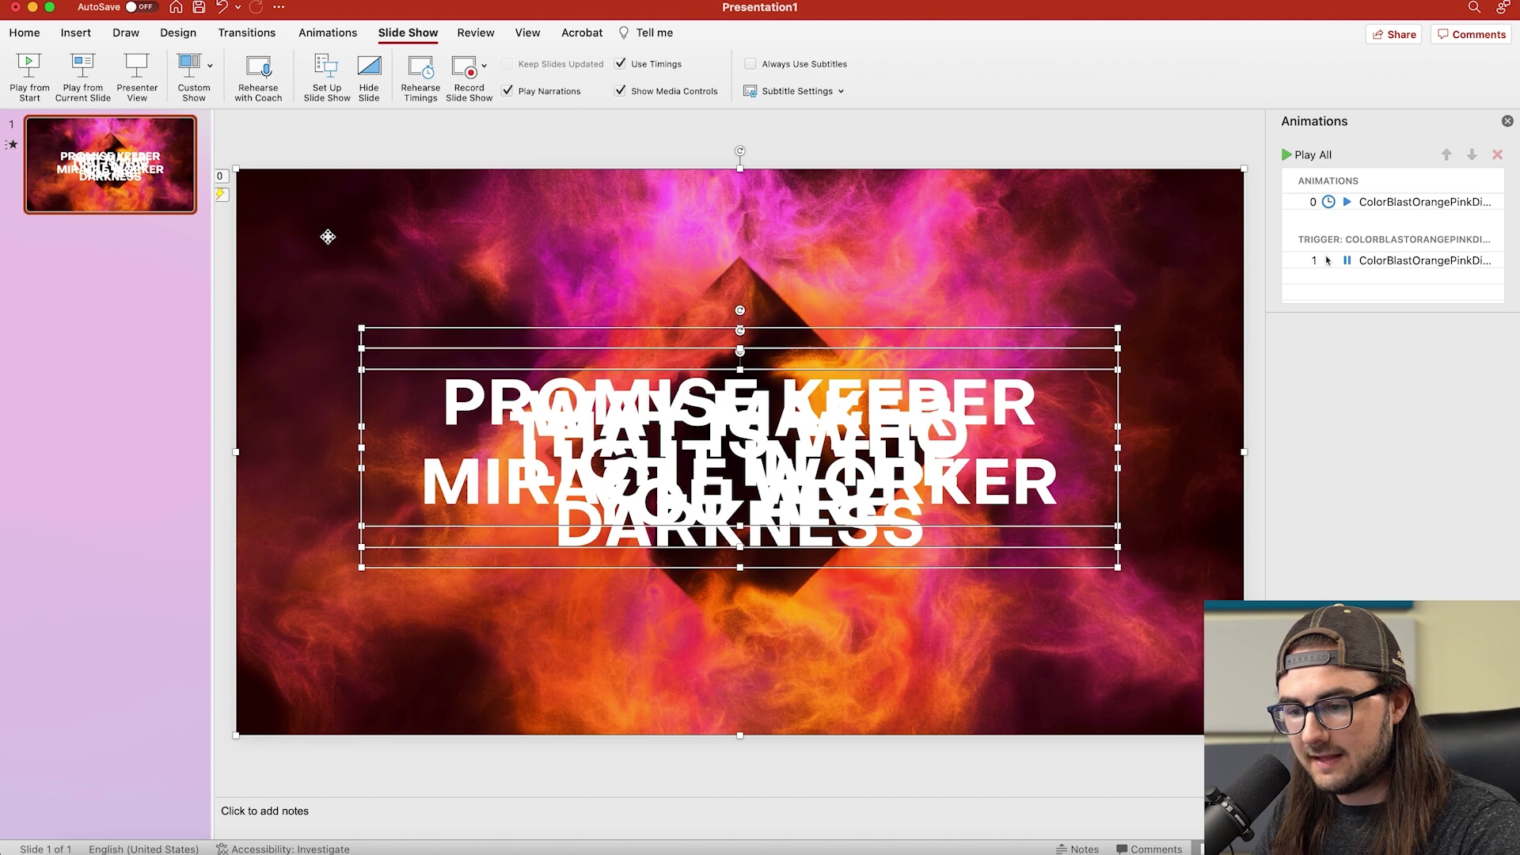
left_click(328, 237, "shift")
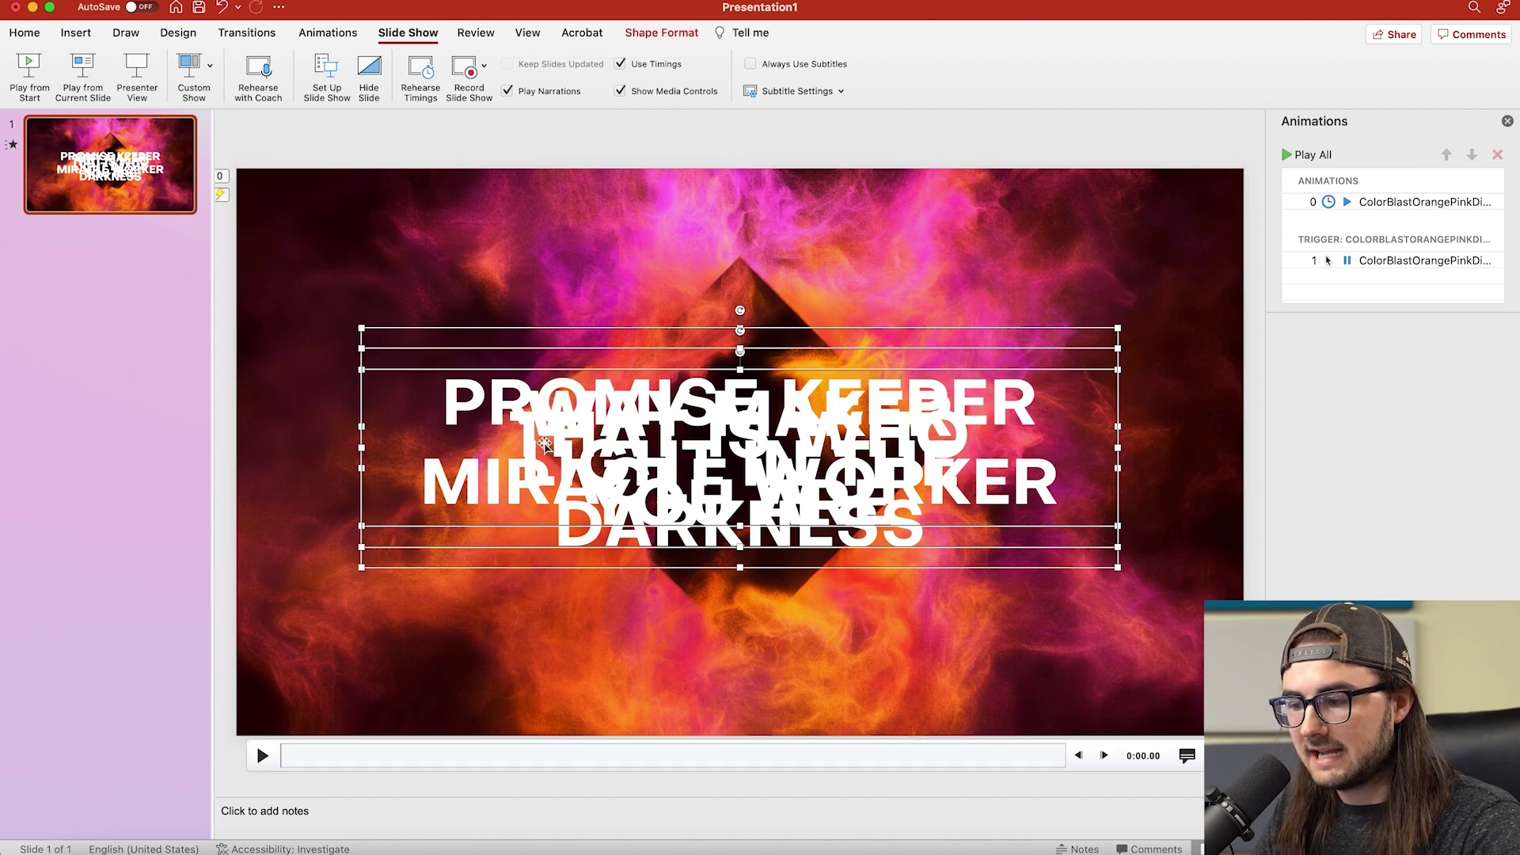
left_click(325, 35)
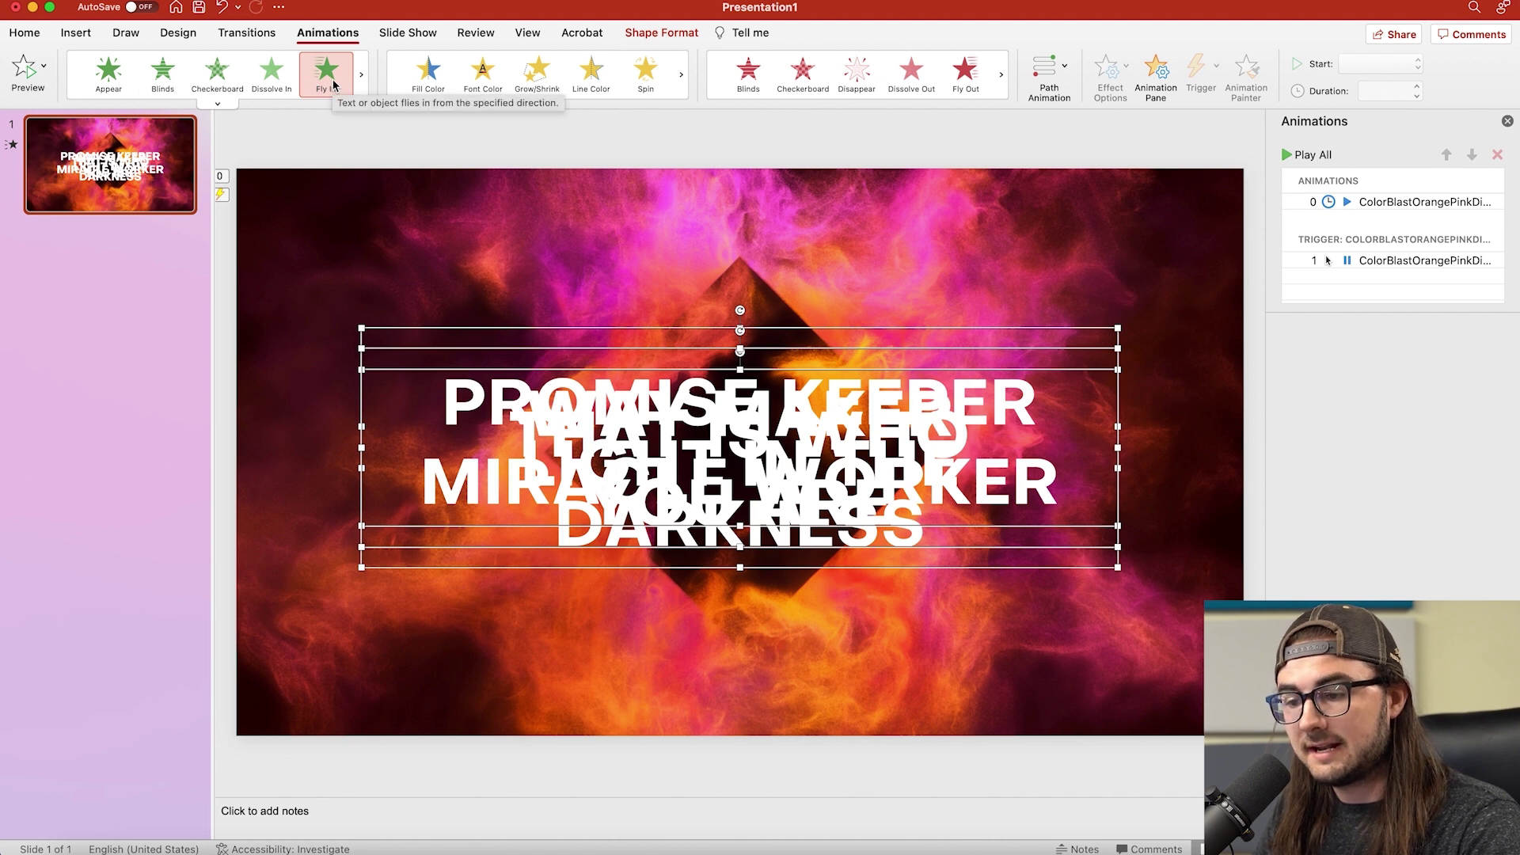
left_click(363, 77)
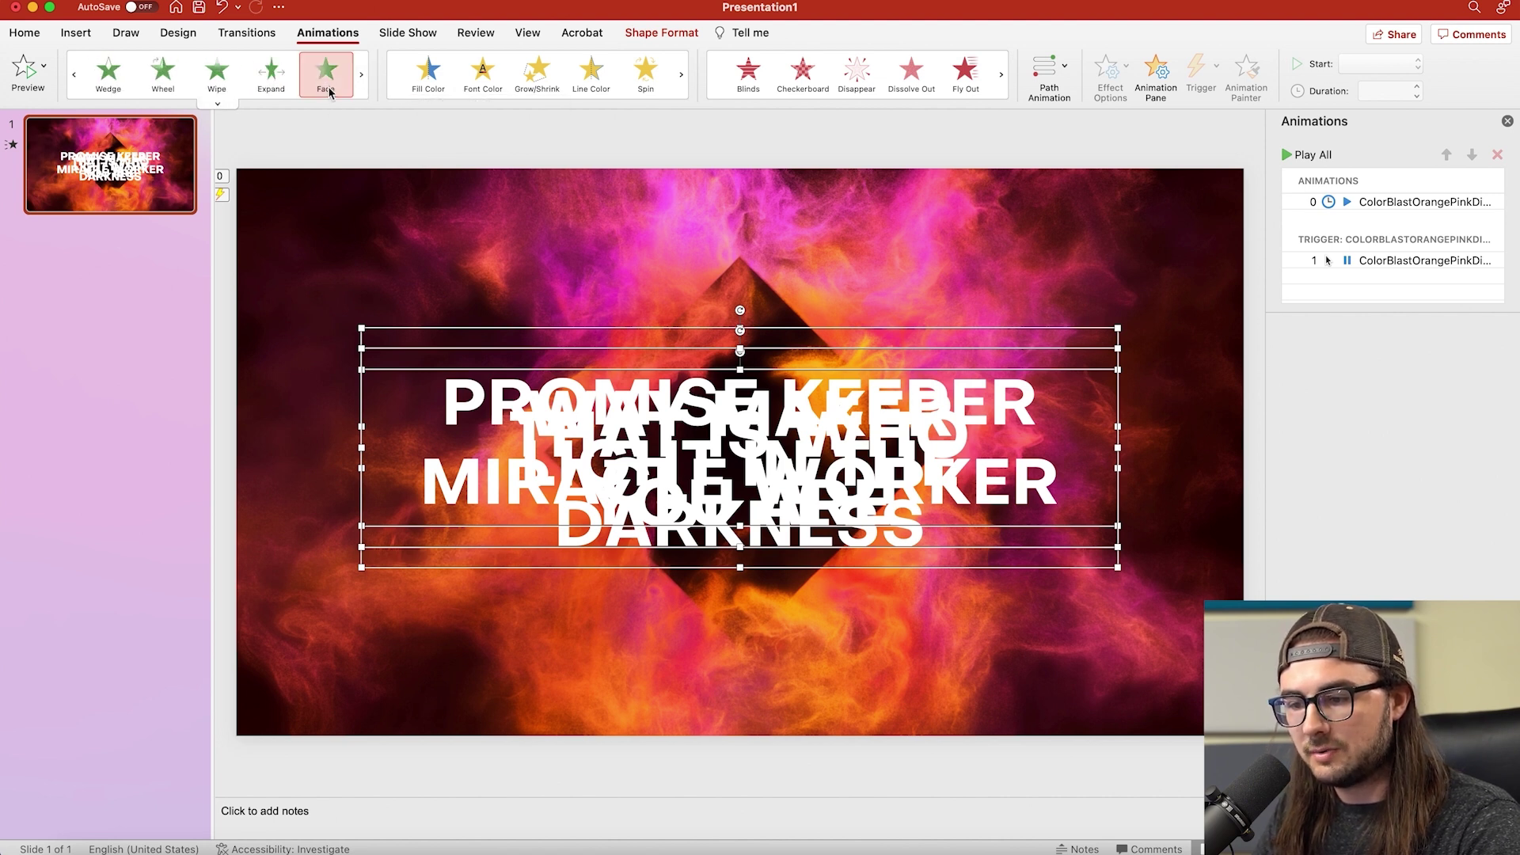
left_click(324, 85)
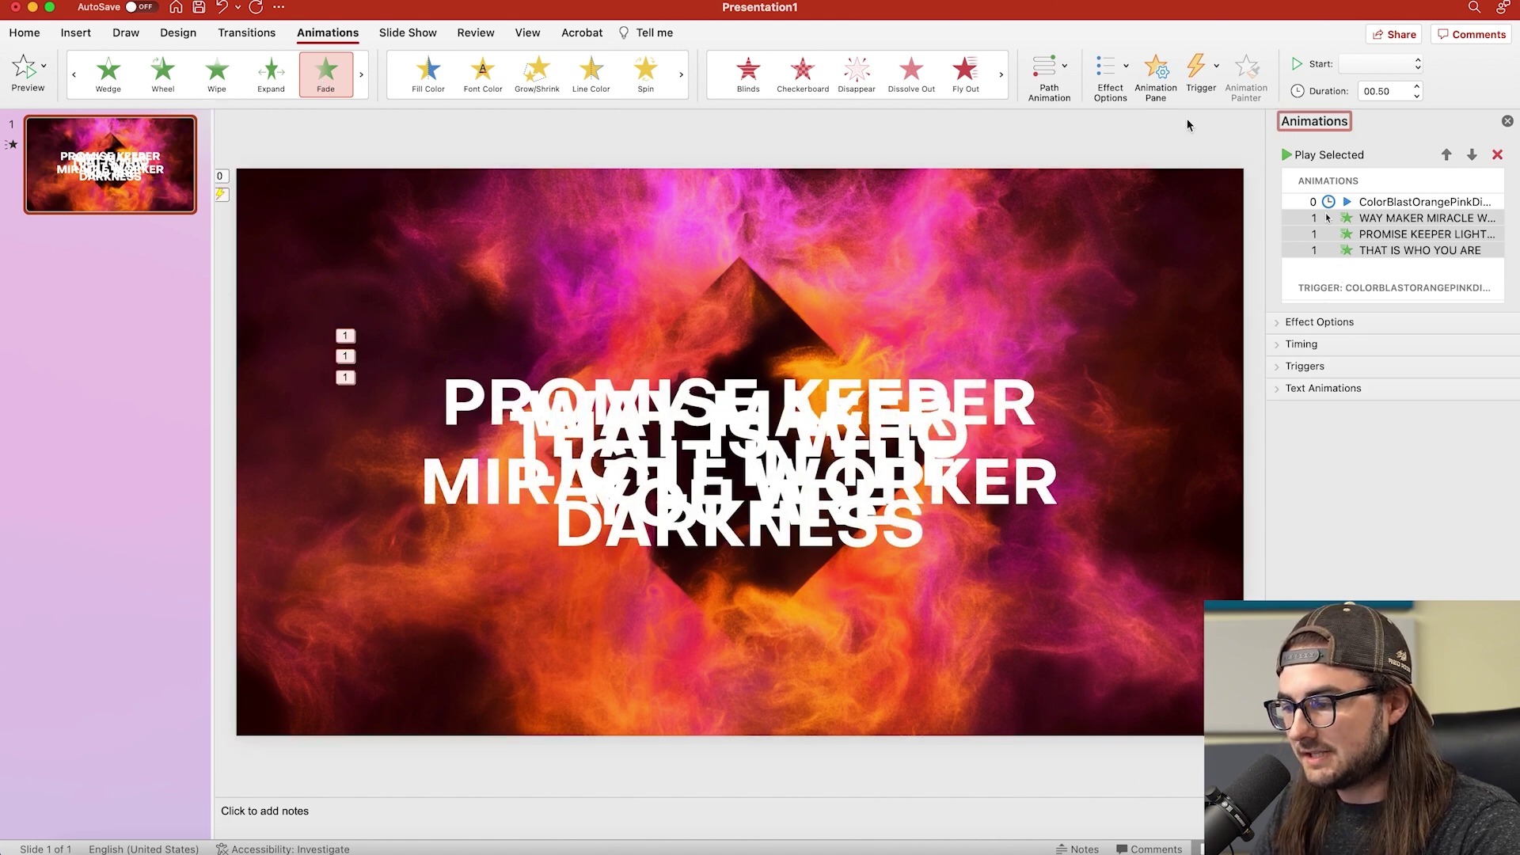
Step: Set the three Fade entrances in the Animation Pane to start On Click
left_click(1157, 78)
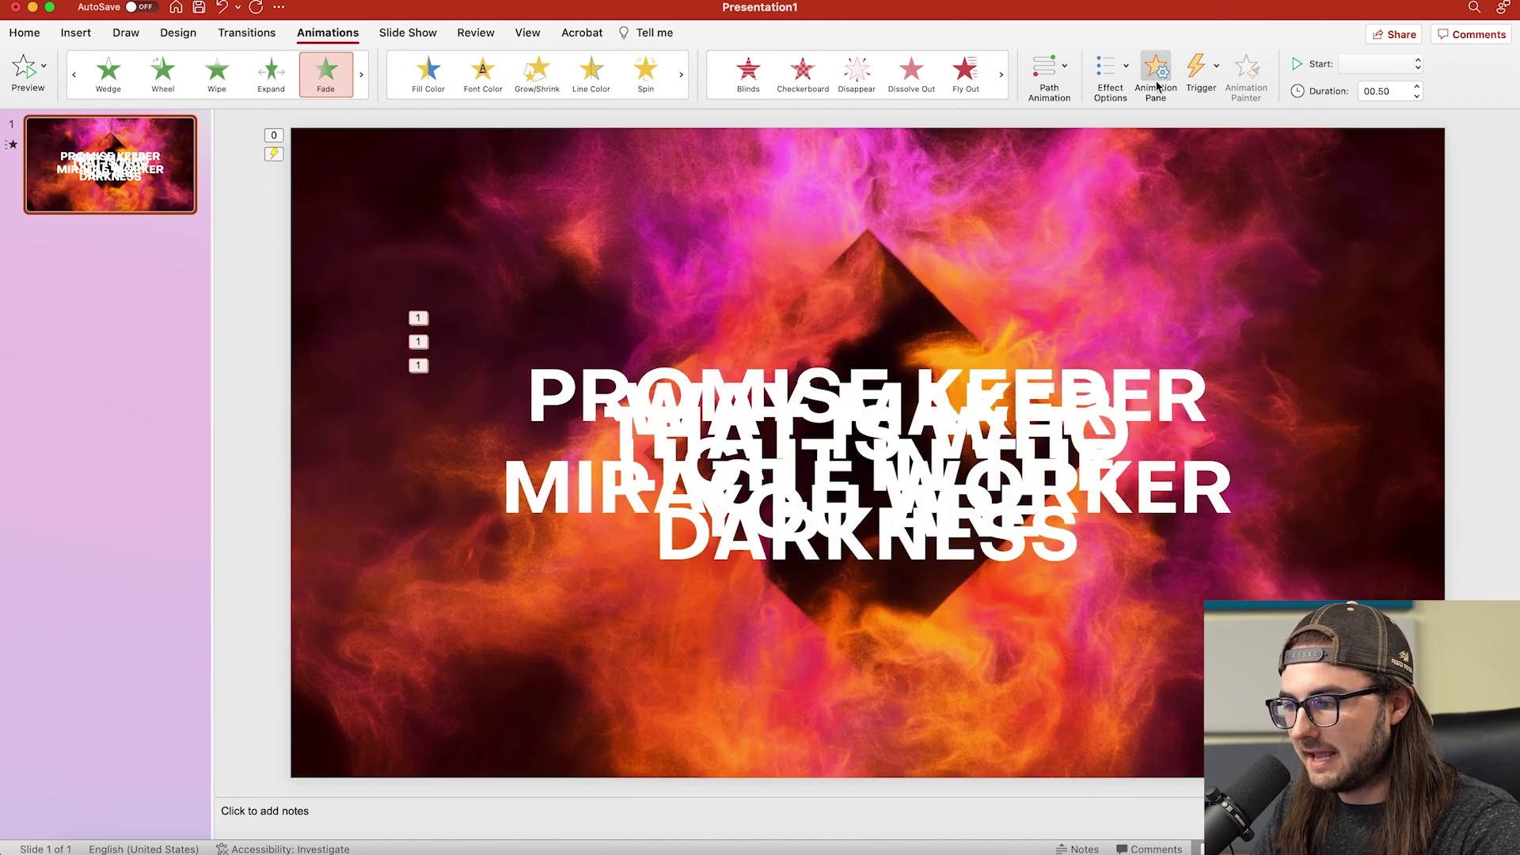
left_click(1157, 73)
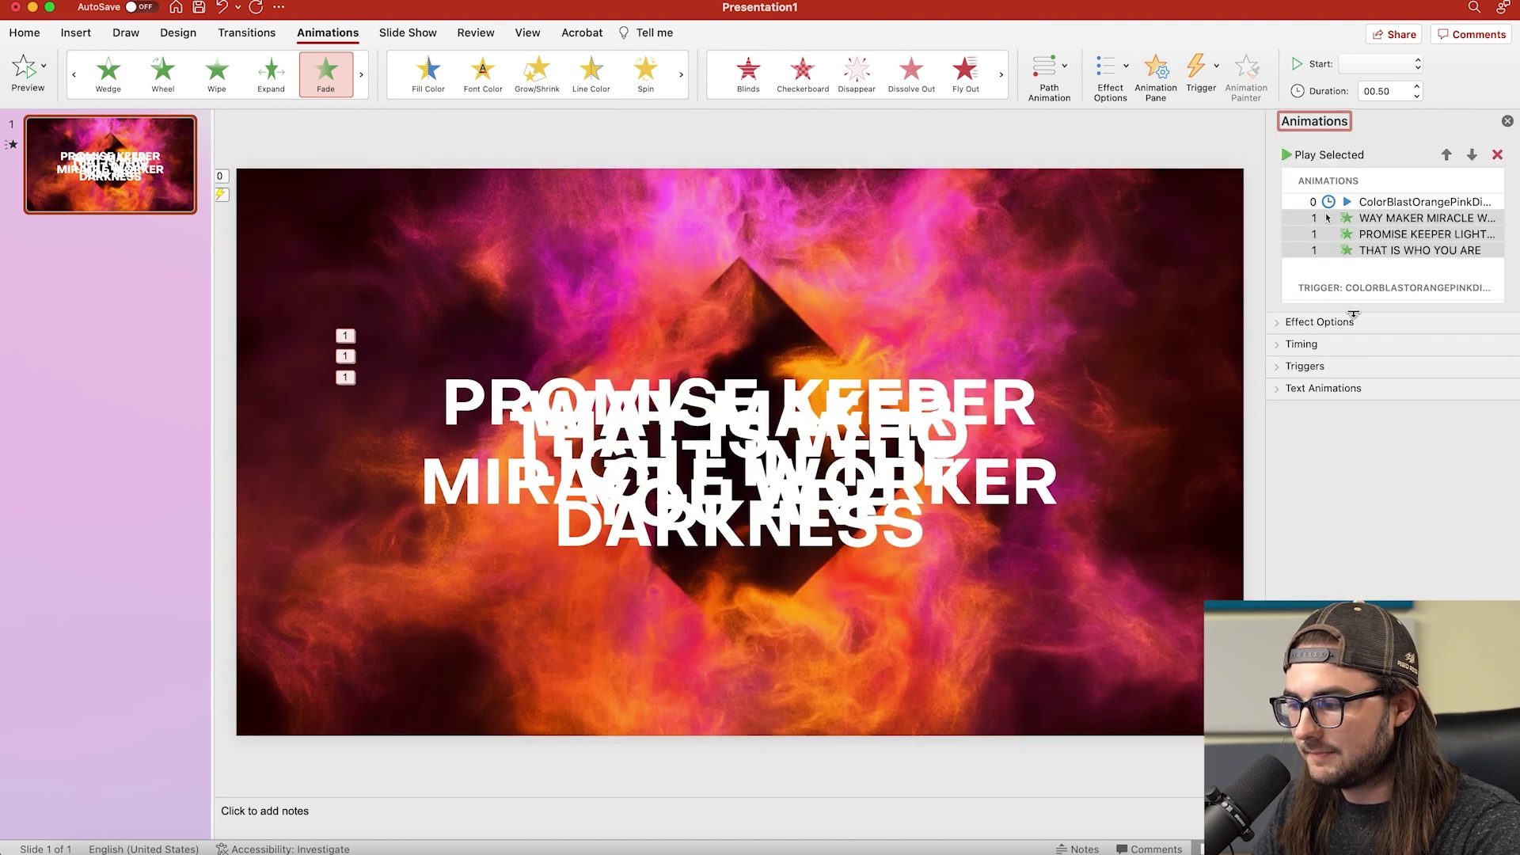
left_click(1346, 219)
left_click(1353, 252, "shift")
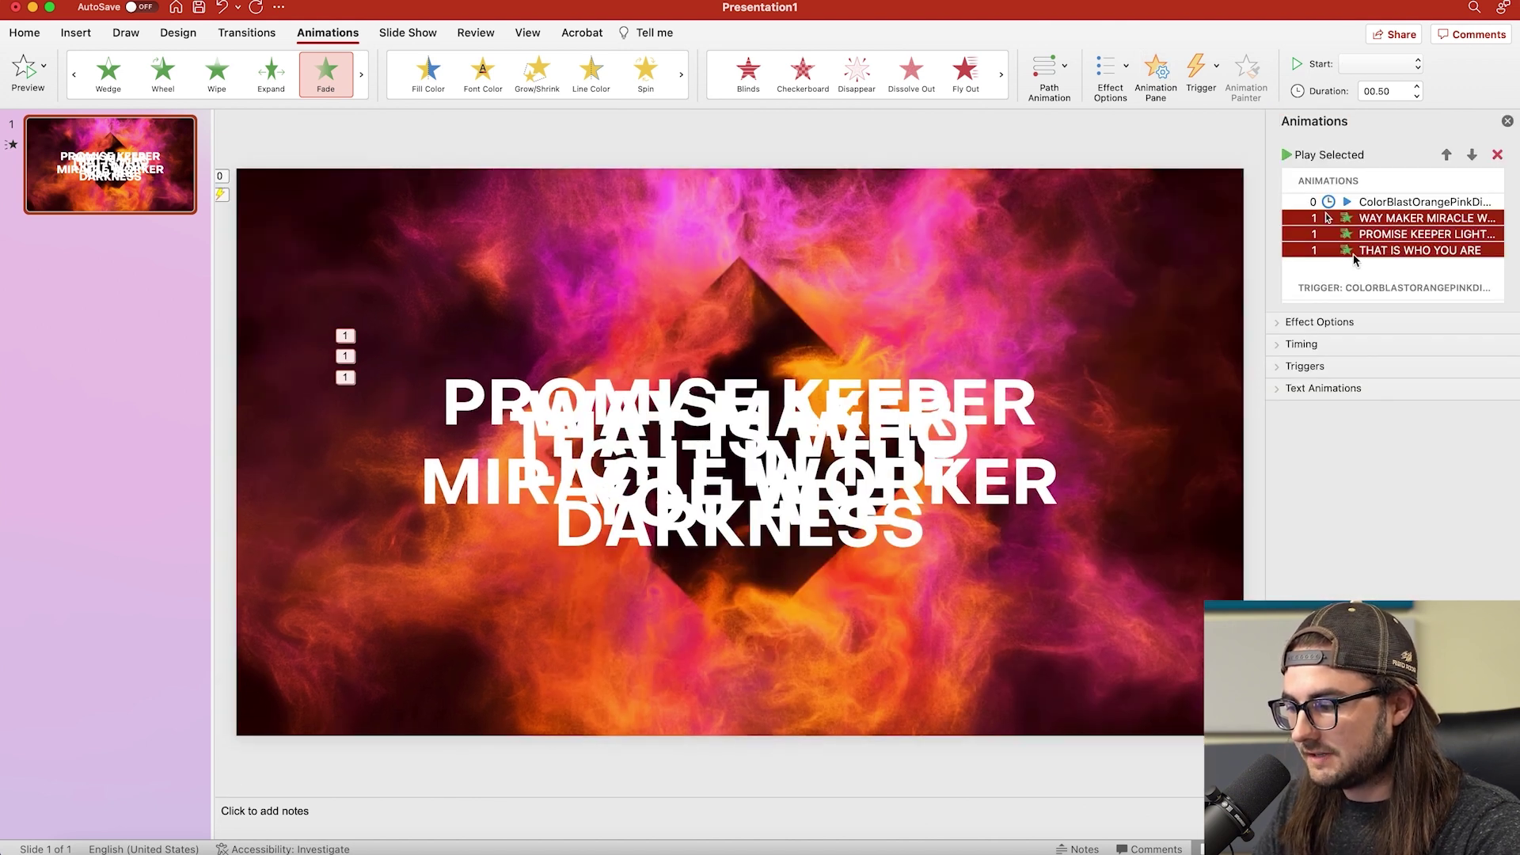
left_click(1370, 65)
left_click(1376, 68)
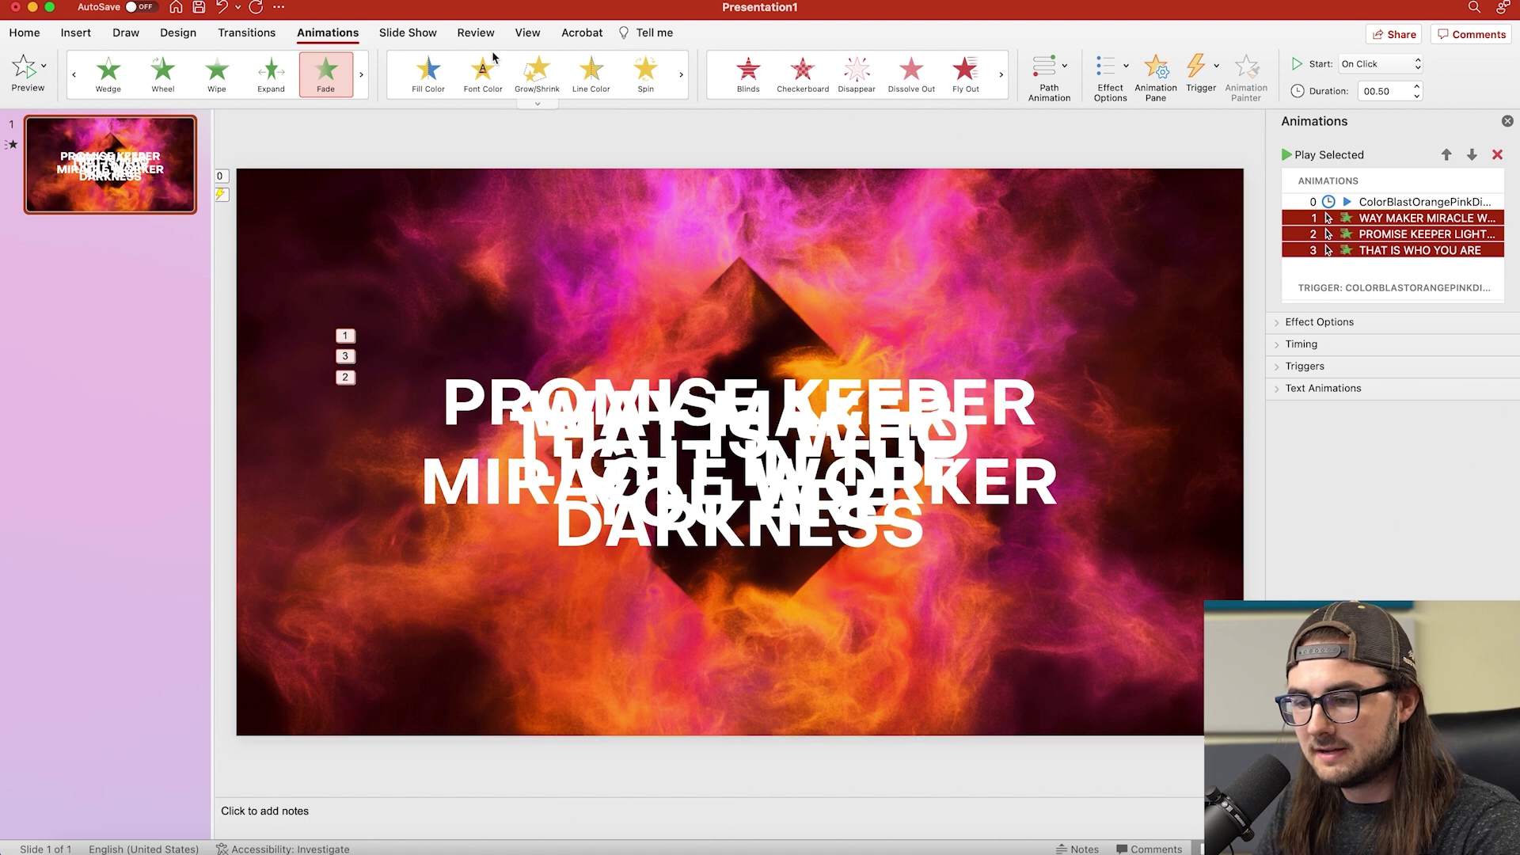
left_click(403, 35)
left_click(29, 71)
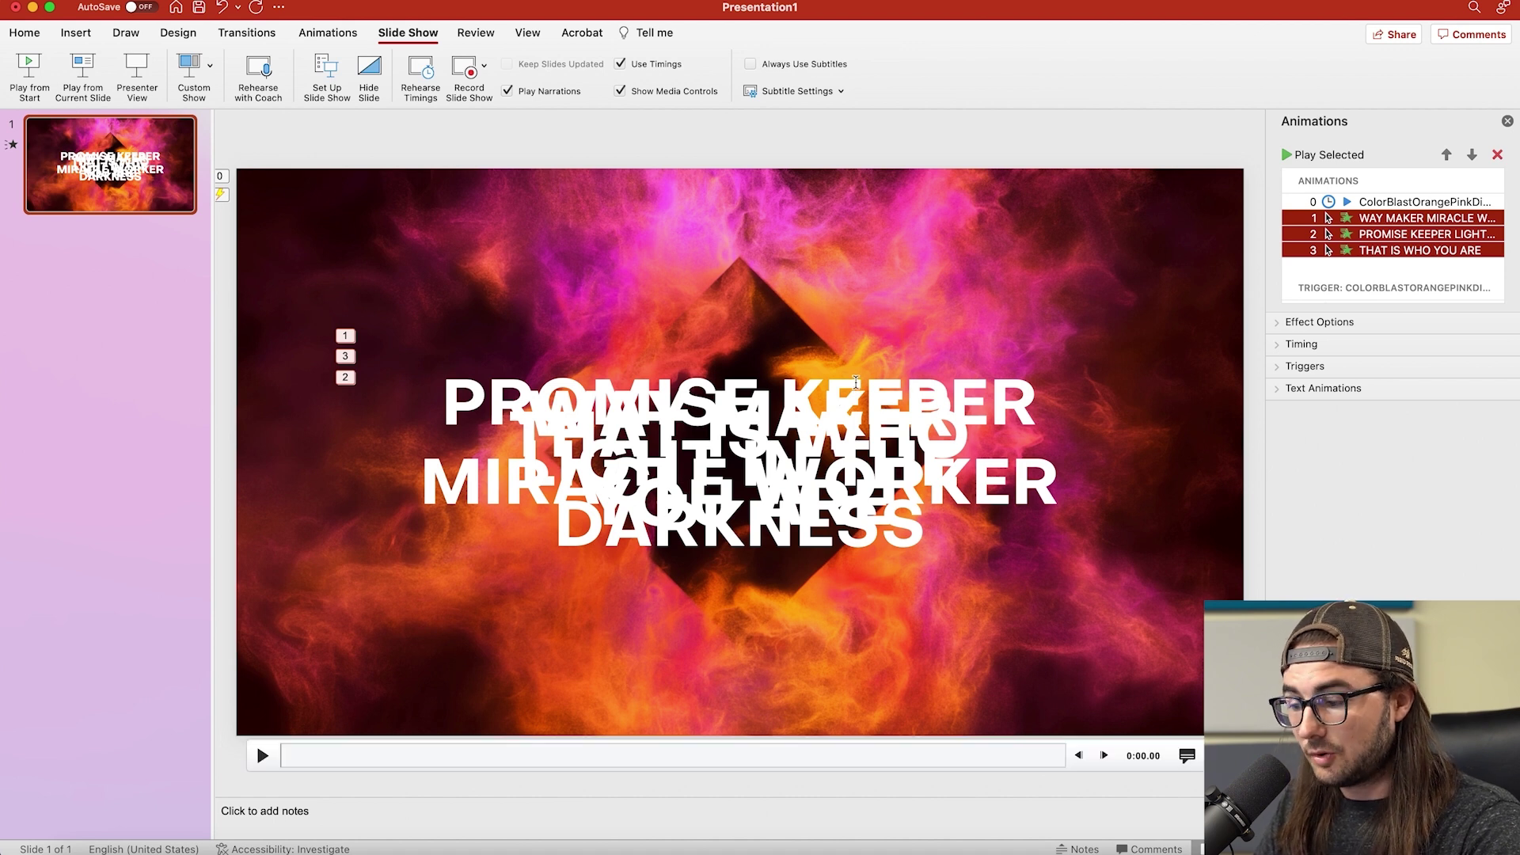
Step: Select the three lyric boxes without the video and apply a Fade exit effect
left_click(773, 432)
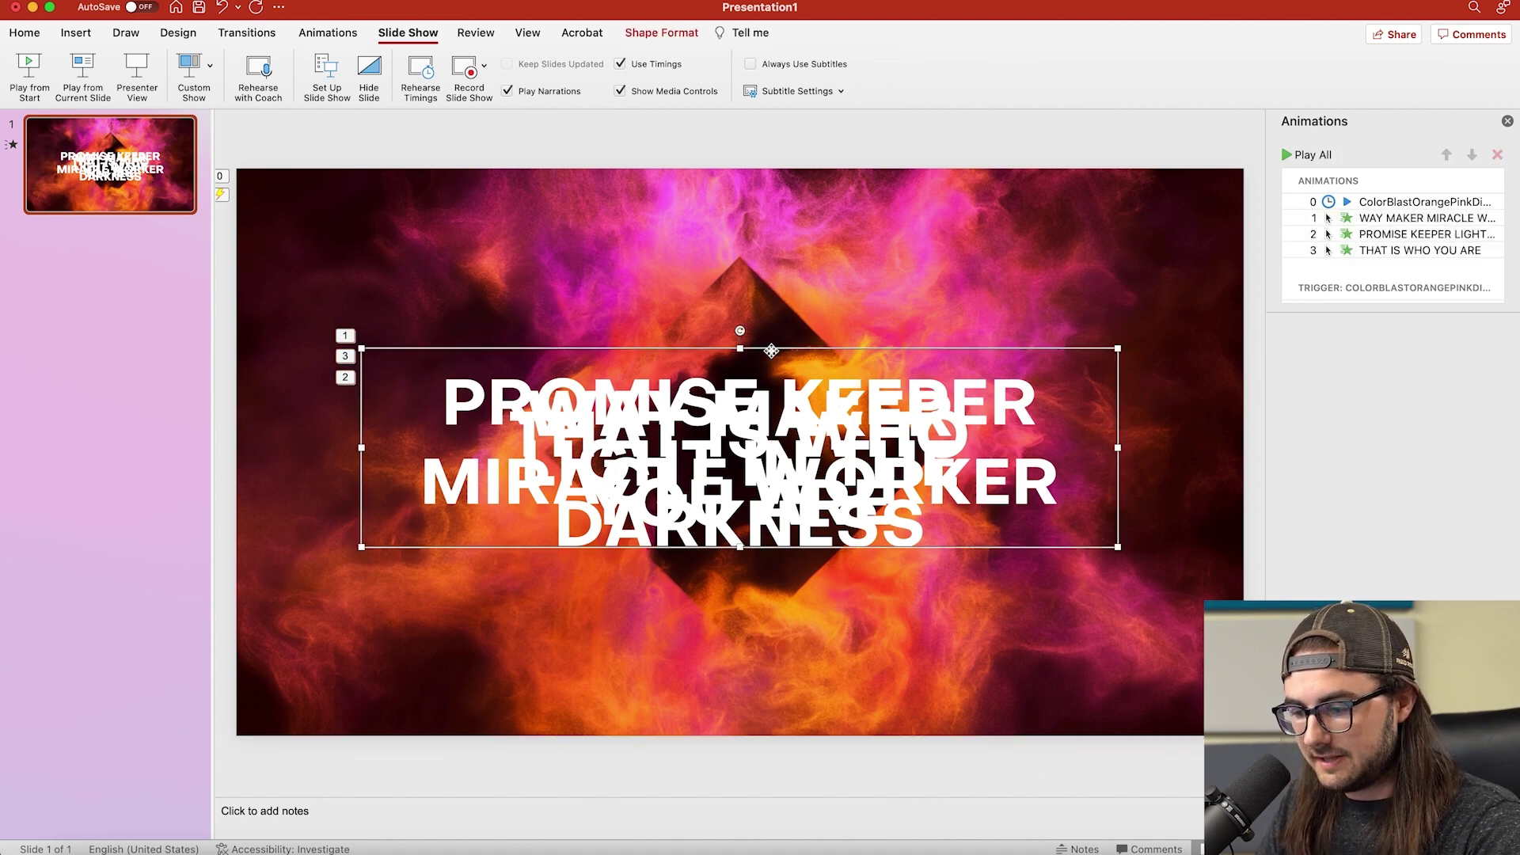
key("super+a")
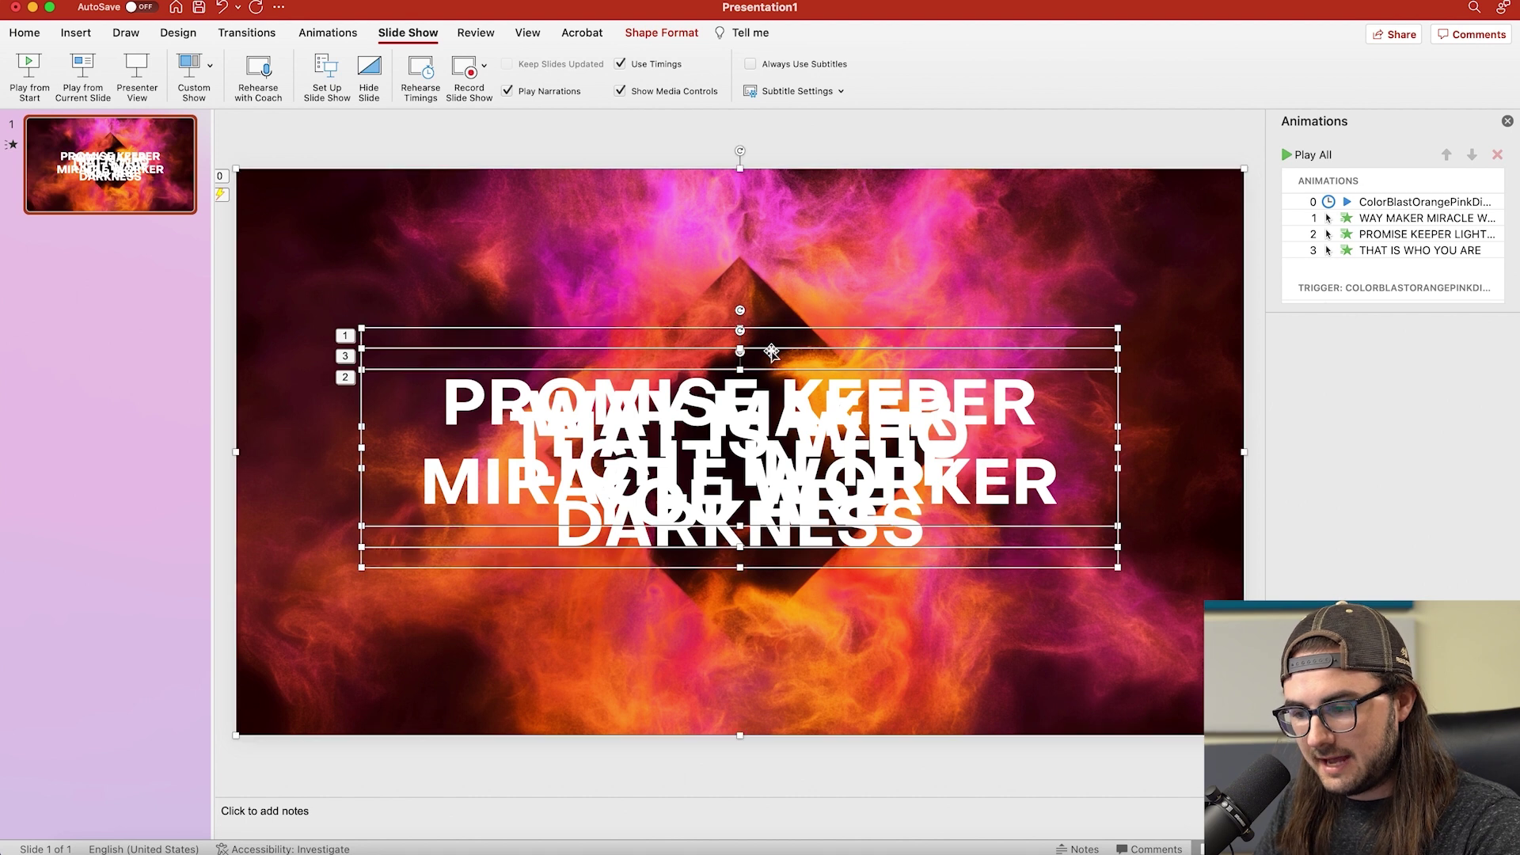
left_click(322, 222, "shift")
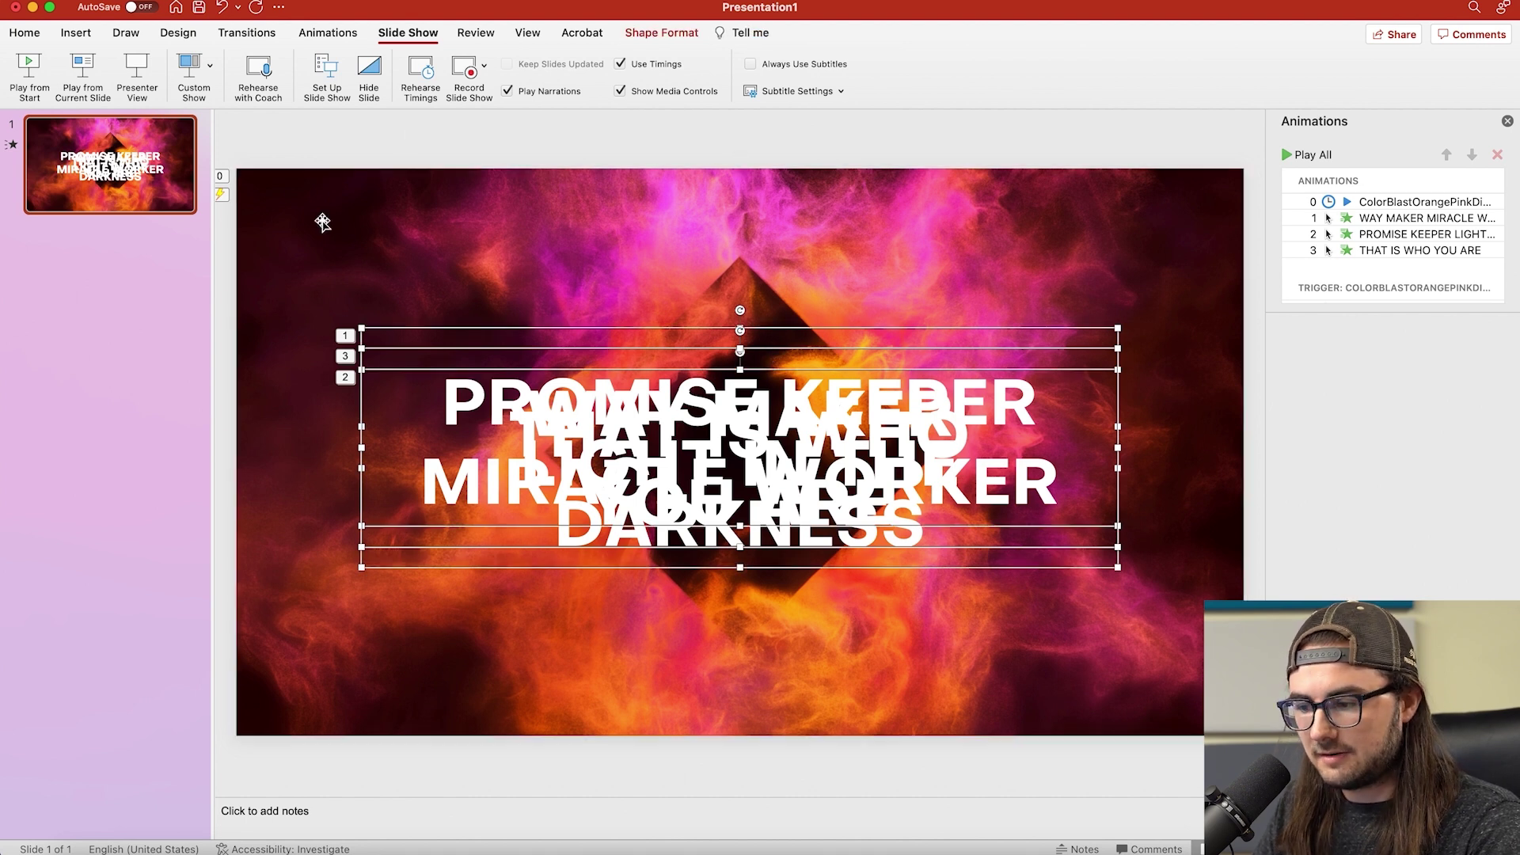
left_click(328, 33)
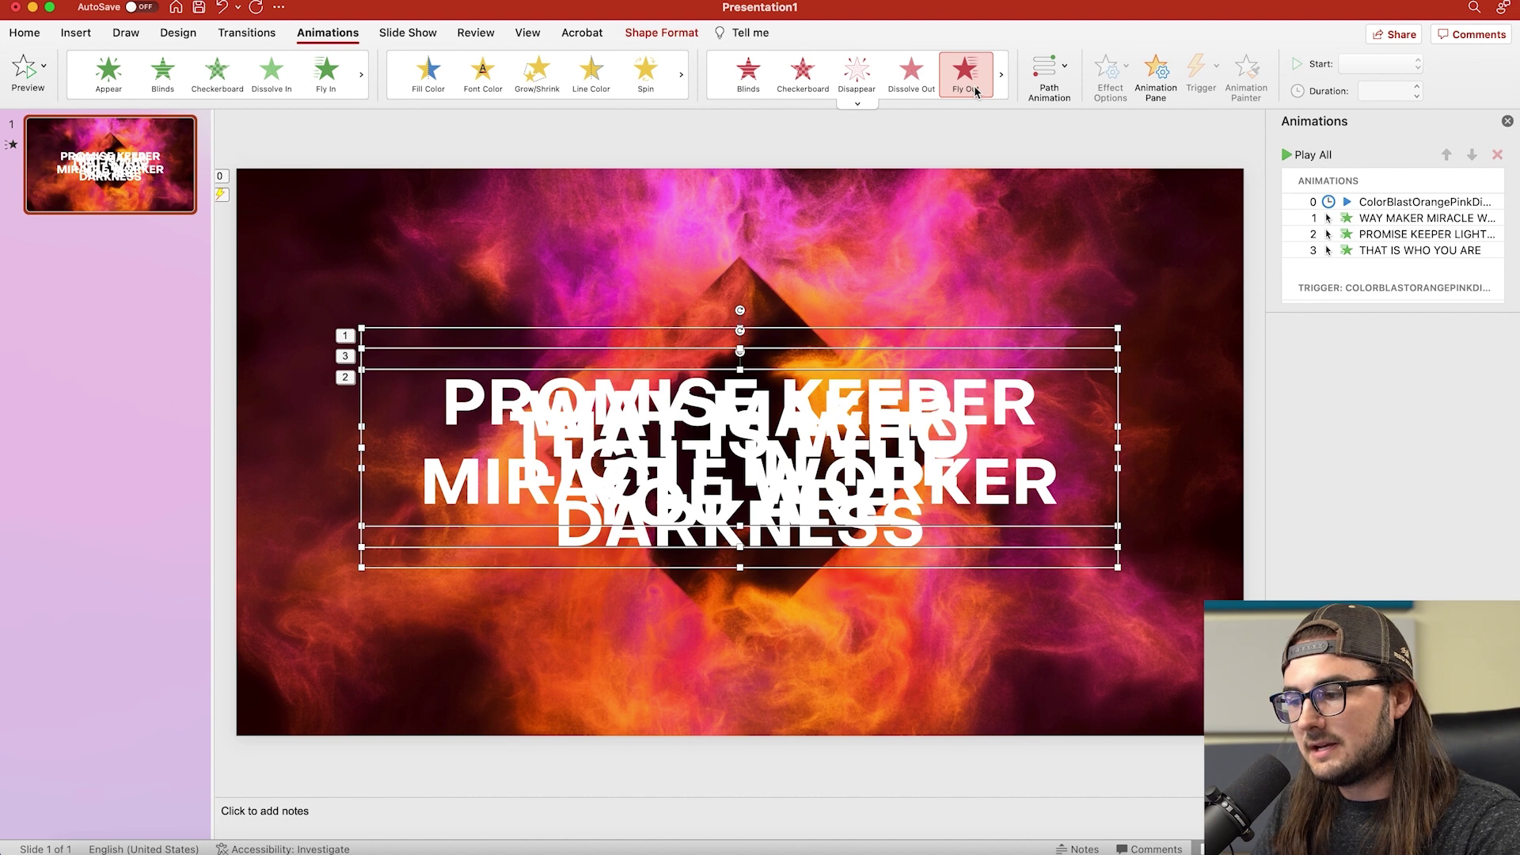
left_click(1002, 79)
left_click(1002, 79)
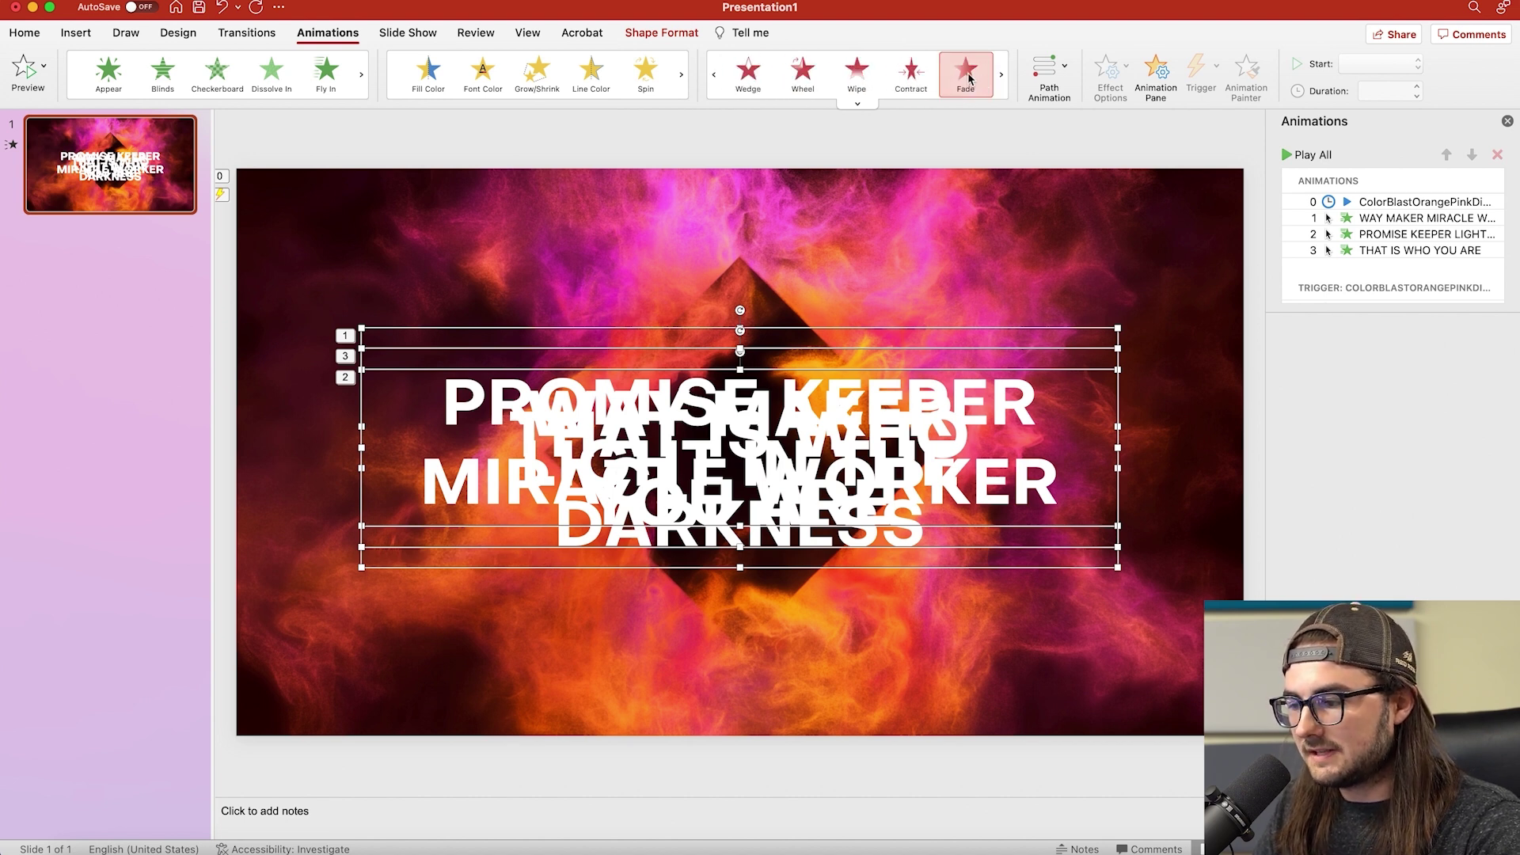
left_click(967, 76)
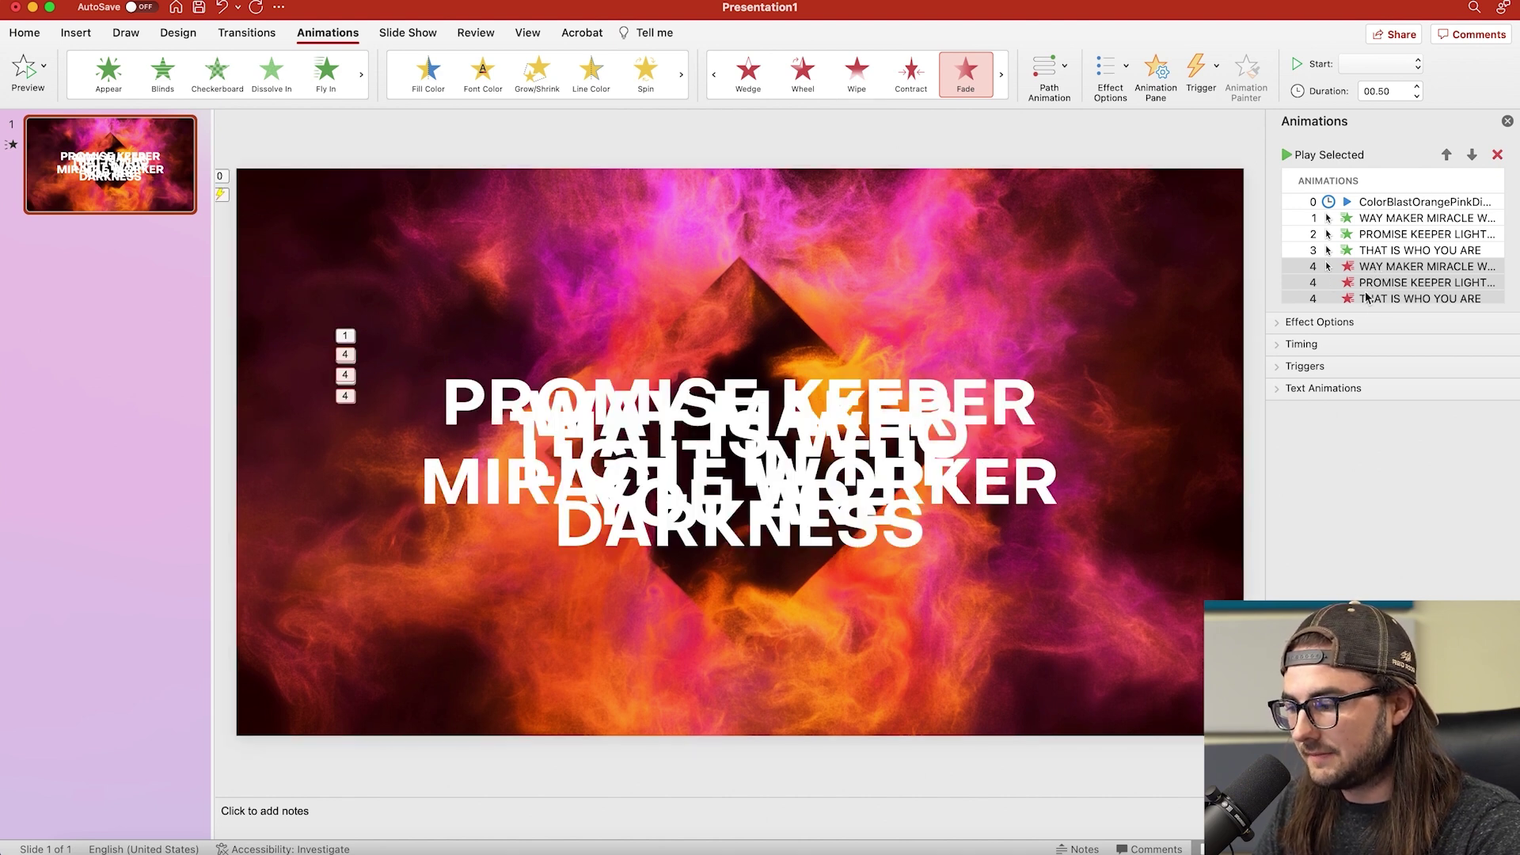
left_click(1367, 297)
Step: Move the WAY MAKER fade-out below PROMISE KEEPER's entrance in the Animation Pane
left_click(1365, 282)
left_click(1363, 268)
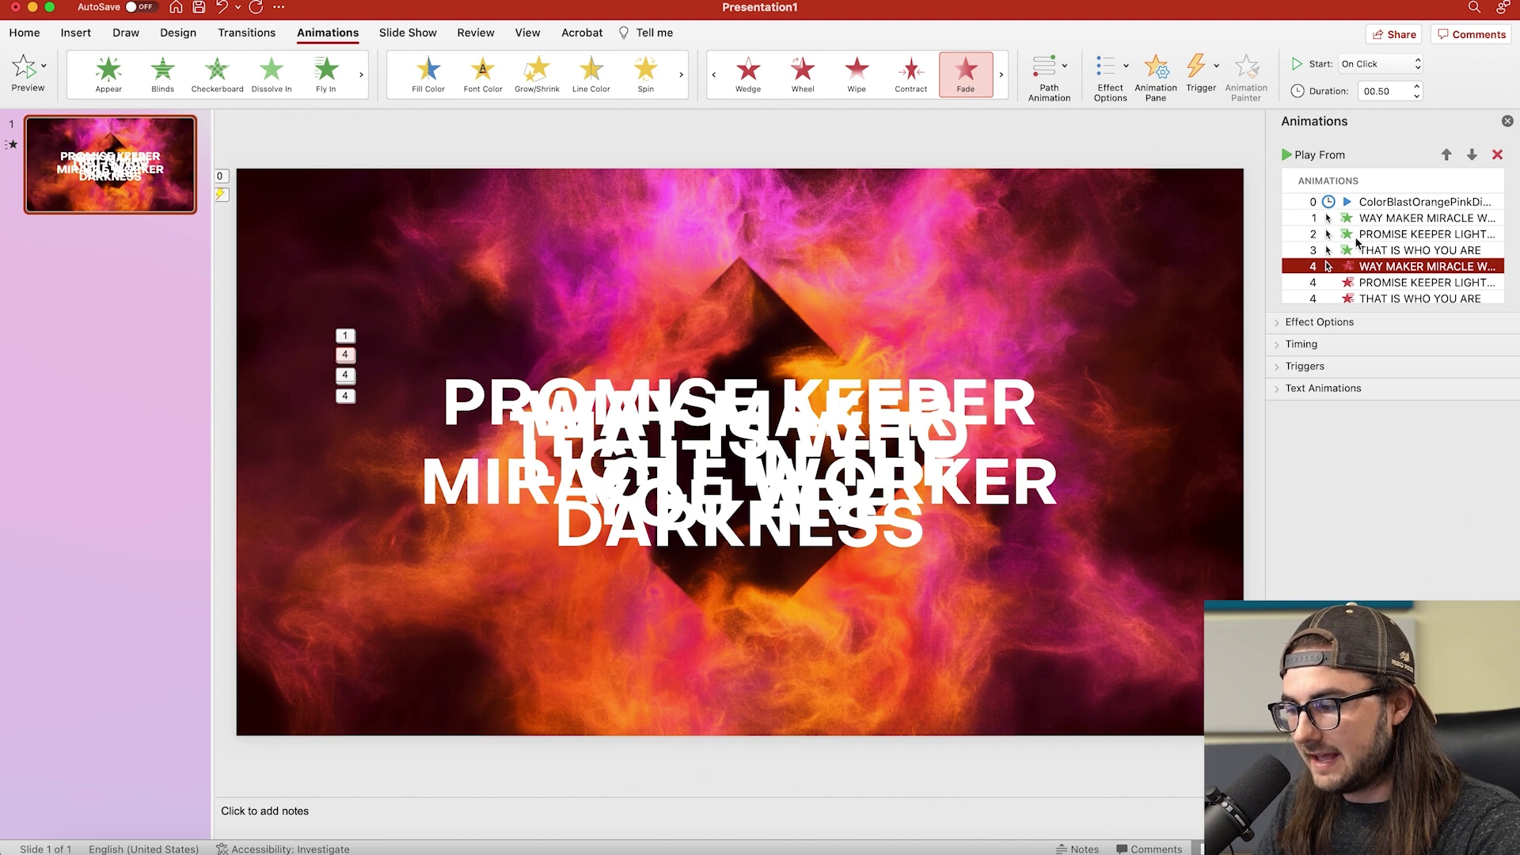
left_click(1378, 219)
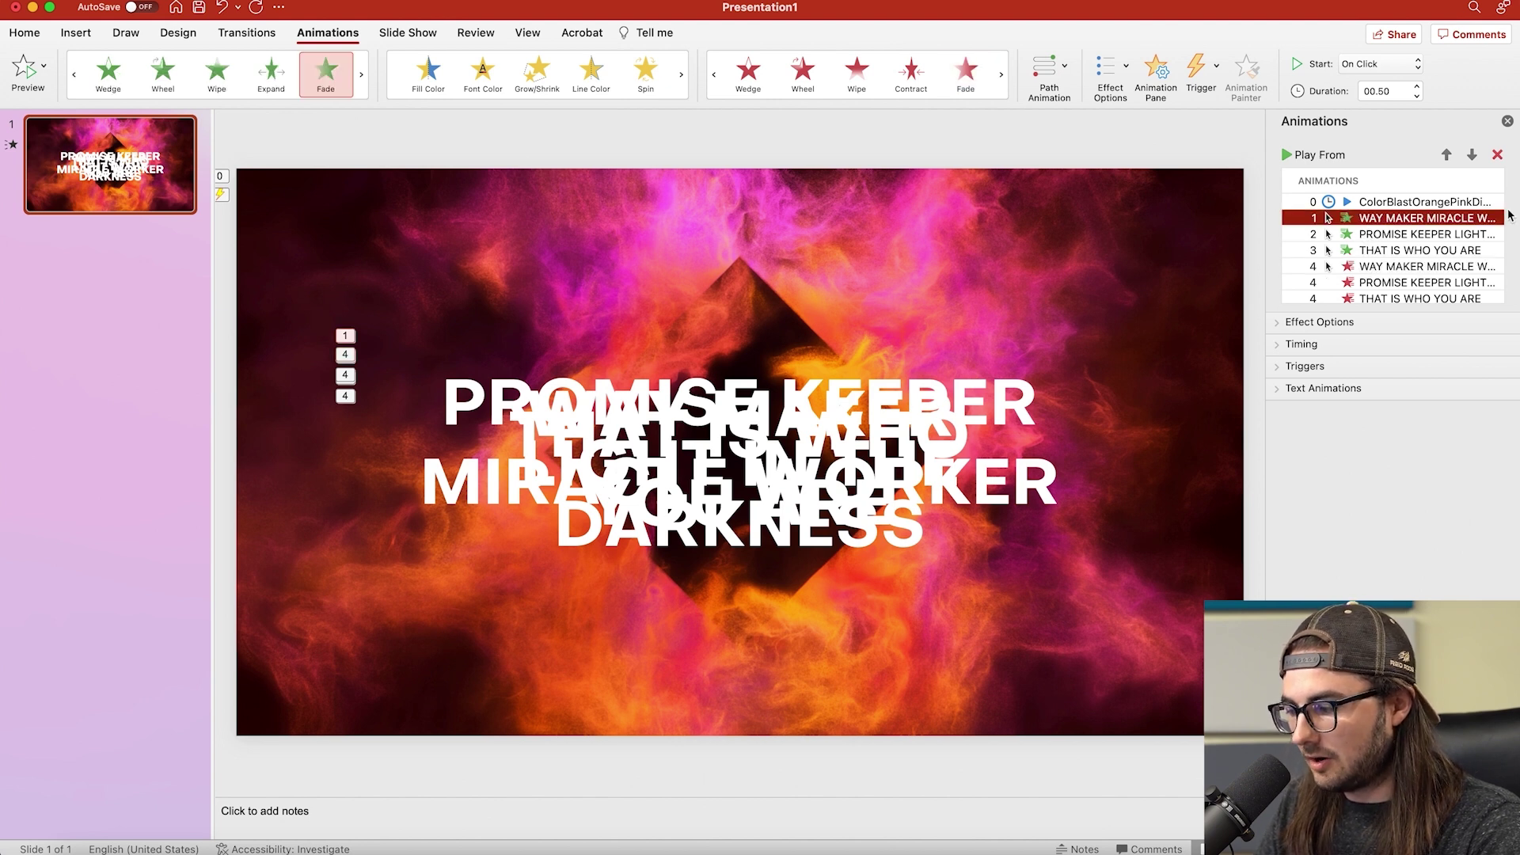
left_click(1362, 269)
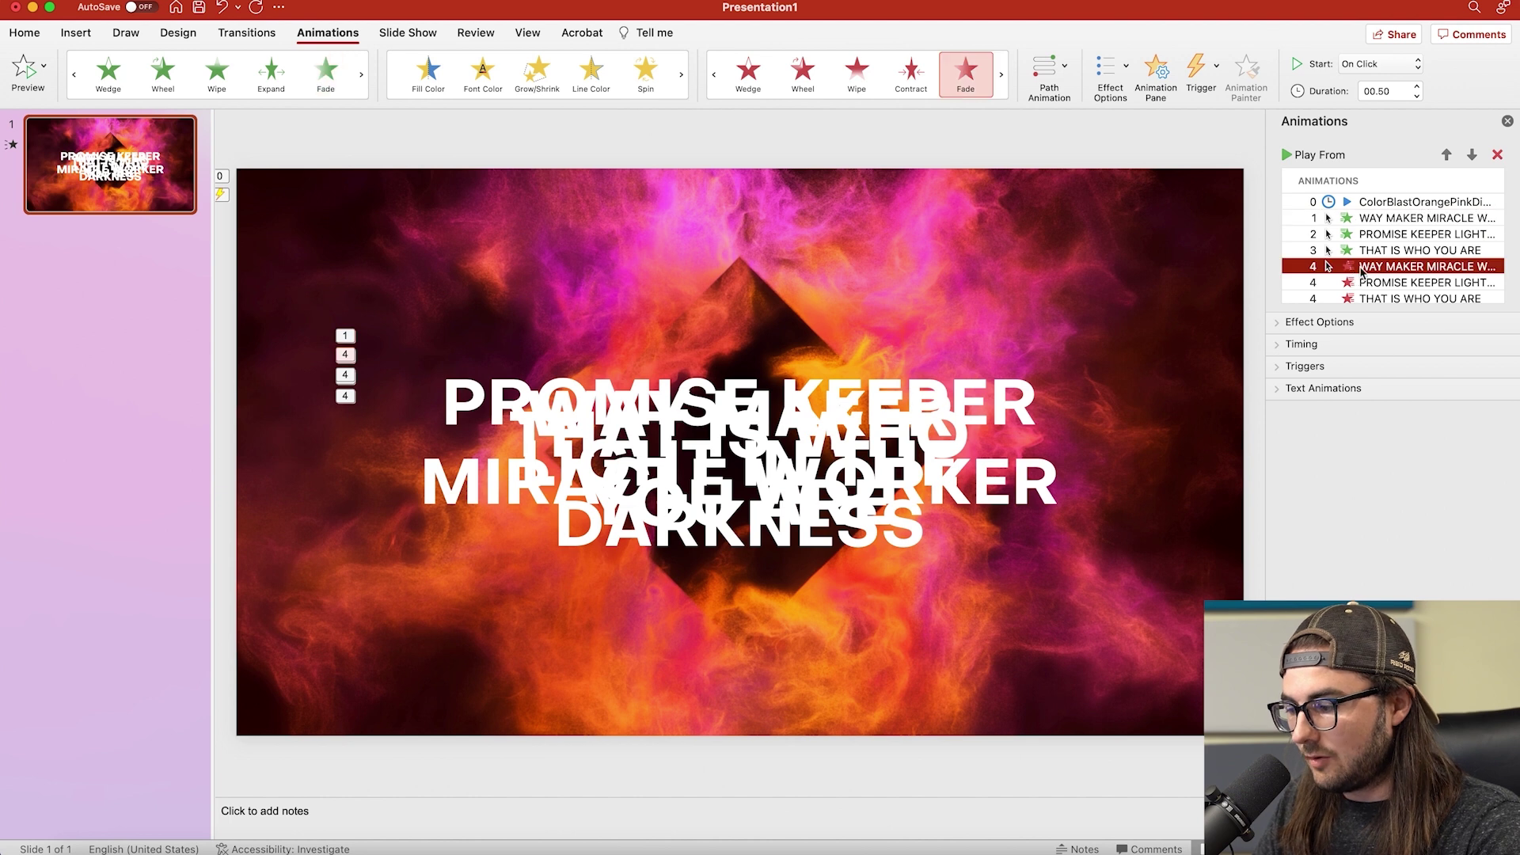
left_click_drag(1375, 268, 1375, 238)
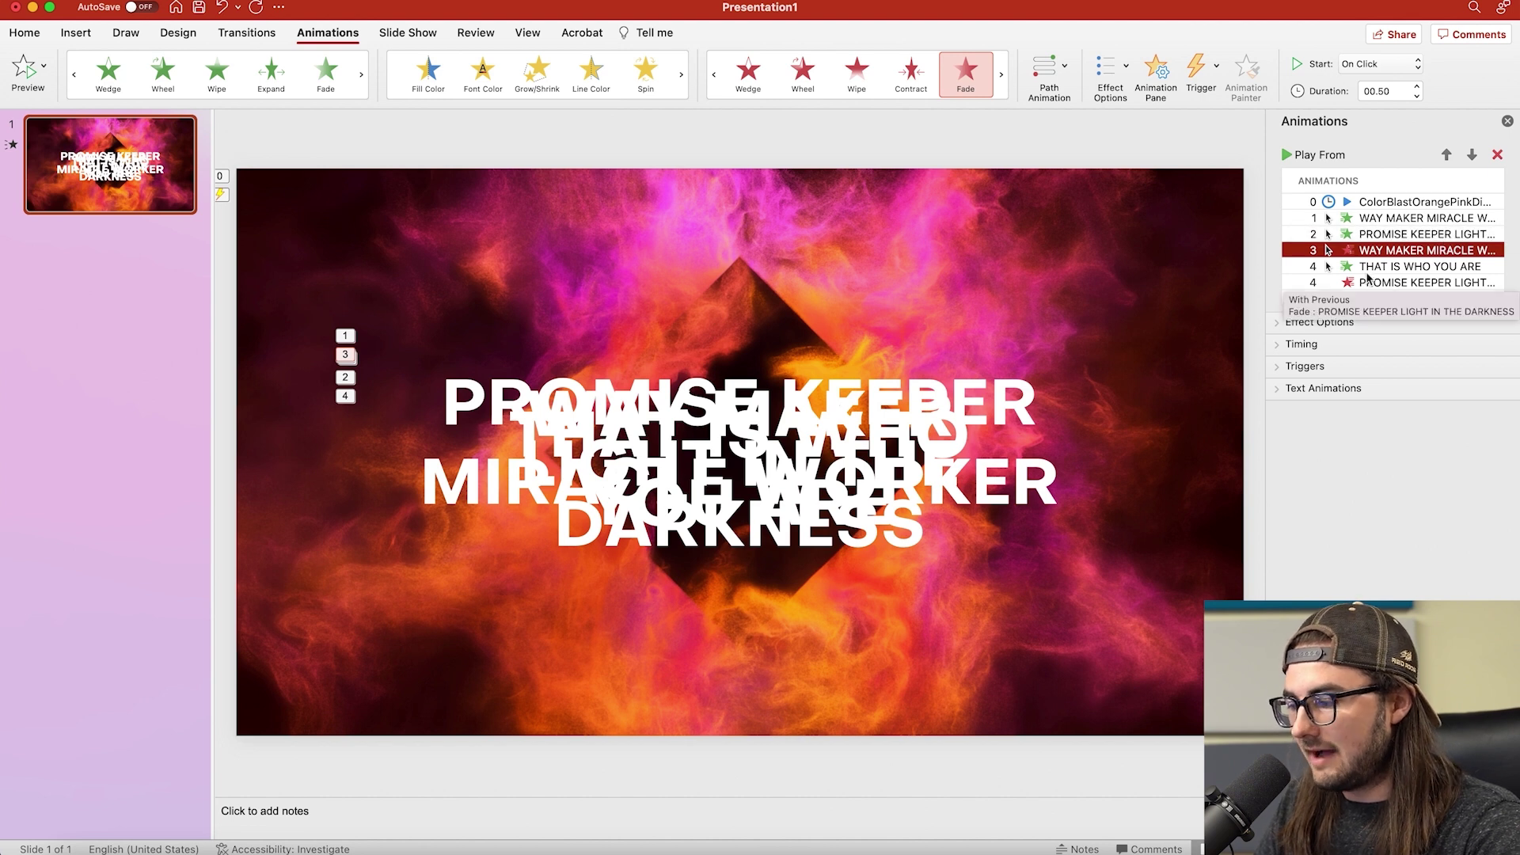
Step: Stagger the PROMISE KEEPER and THAT IS WHO YOU ARE fade-outs onto clicks 4 and 5
left_click(1356, 284)
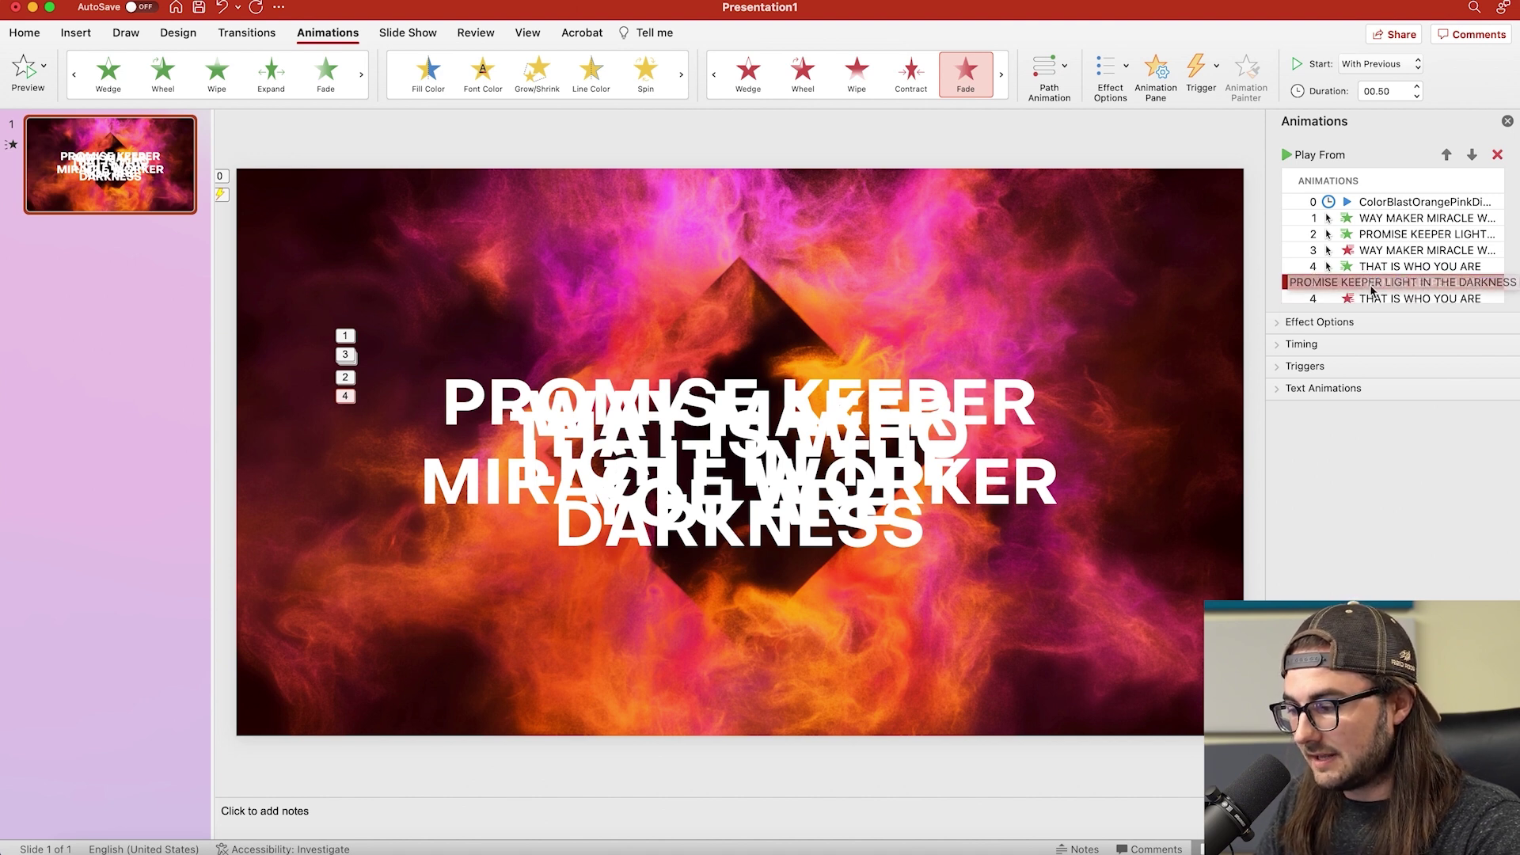
left_click(1363, 299)
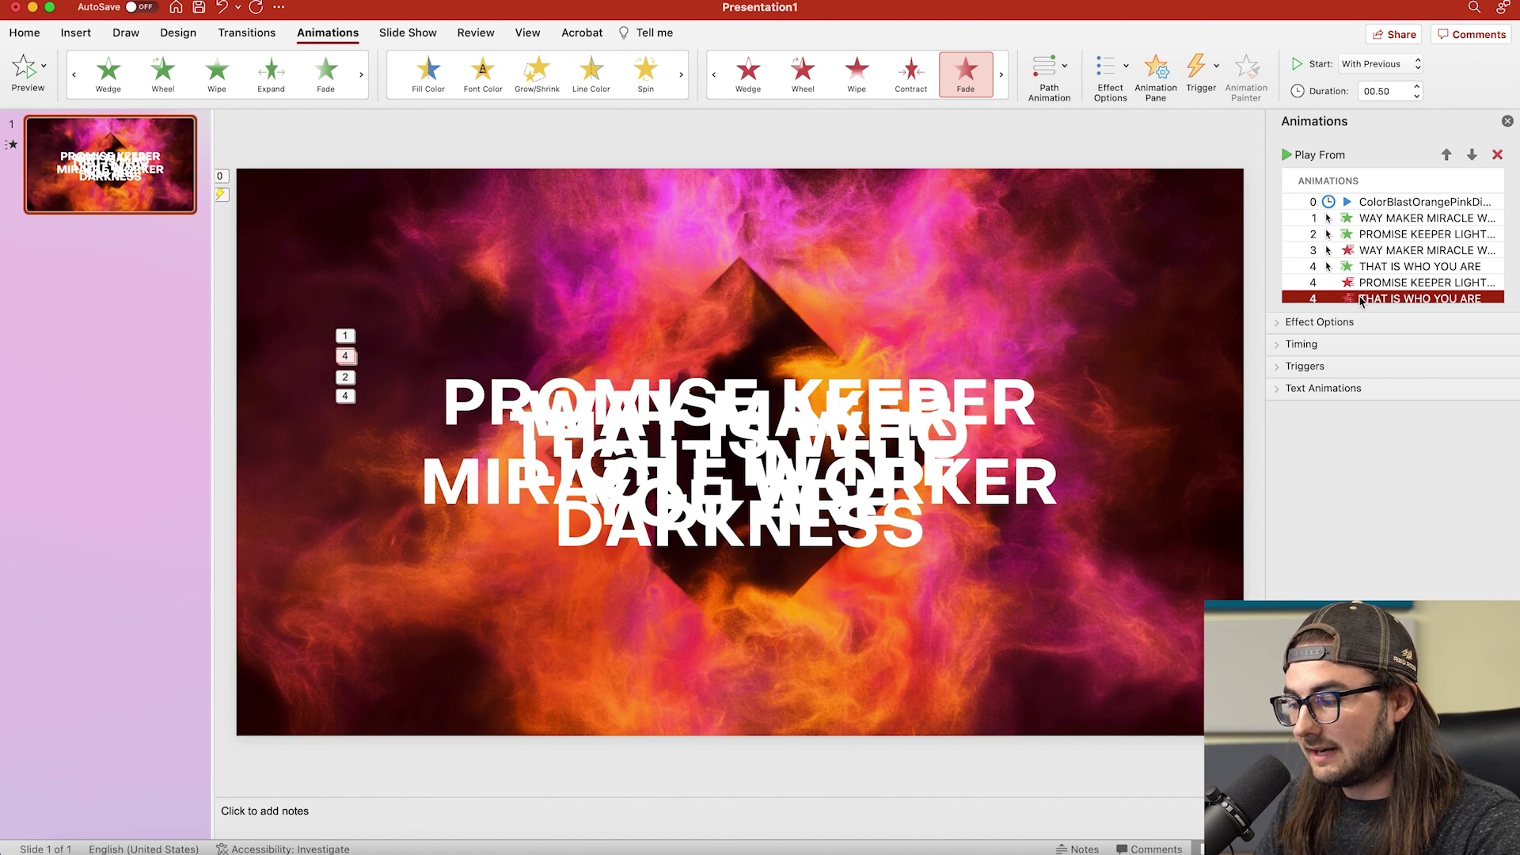
left_click(1378, 65)
Step: Make the last fade-out start On Click, and the WAY MAKER and PROMISE KEEPER fade-outs With Previous
left_click(1375, 62)
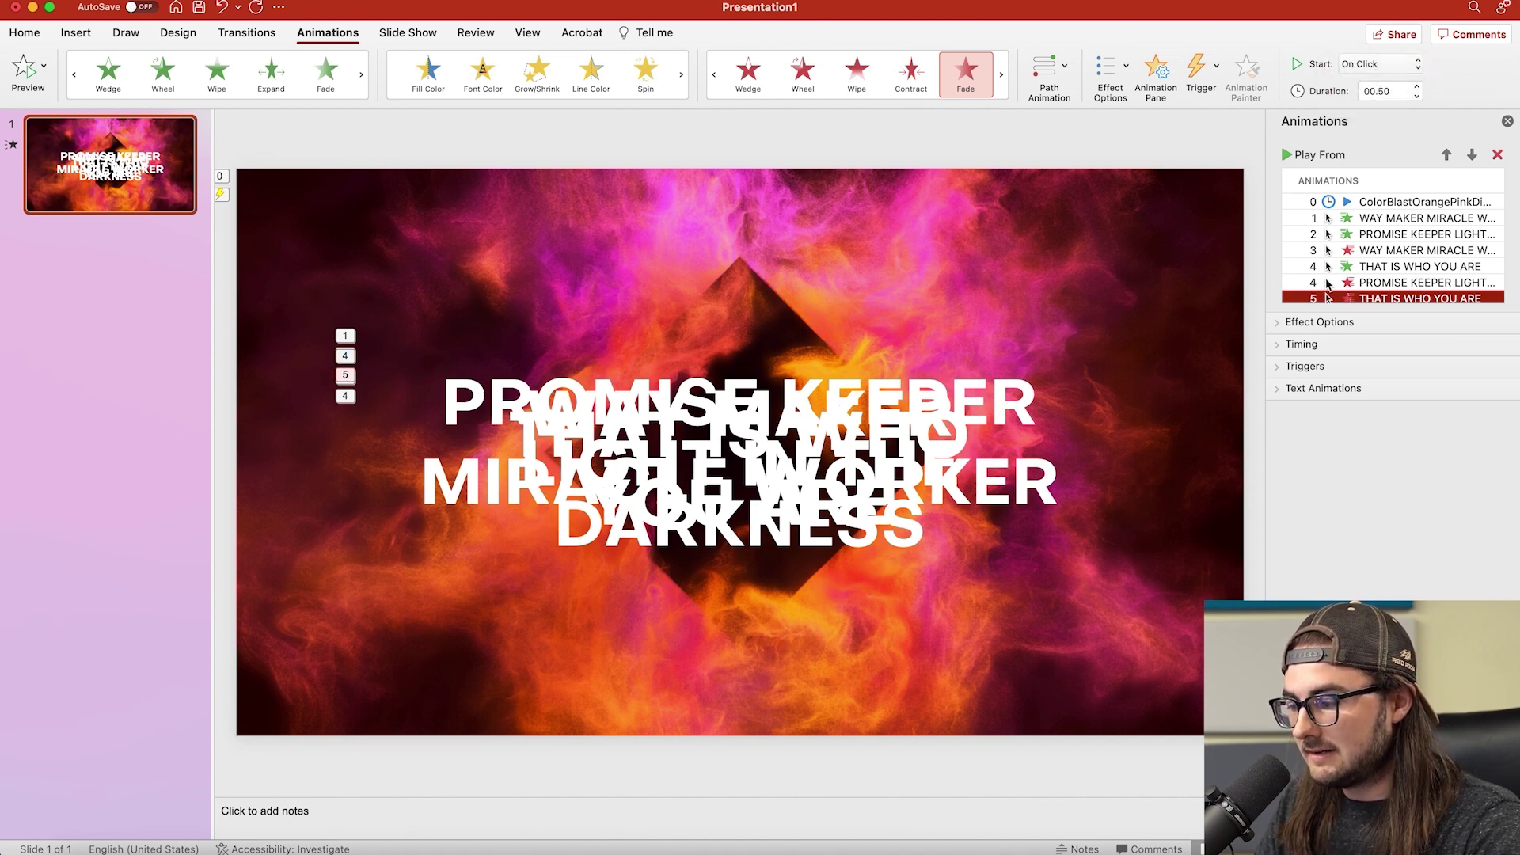
left_click(1356, 283)
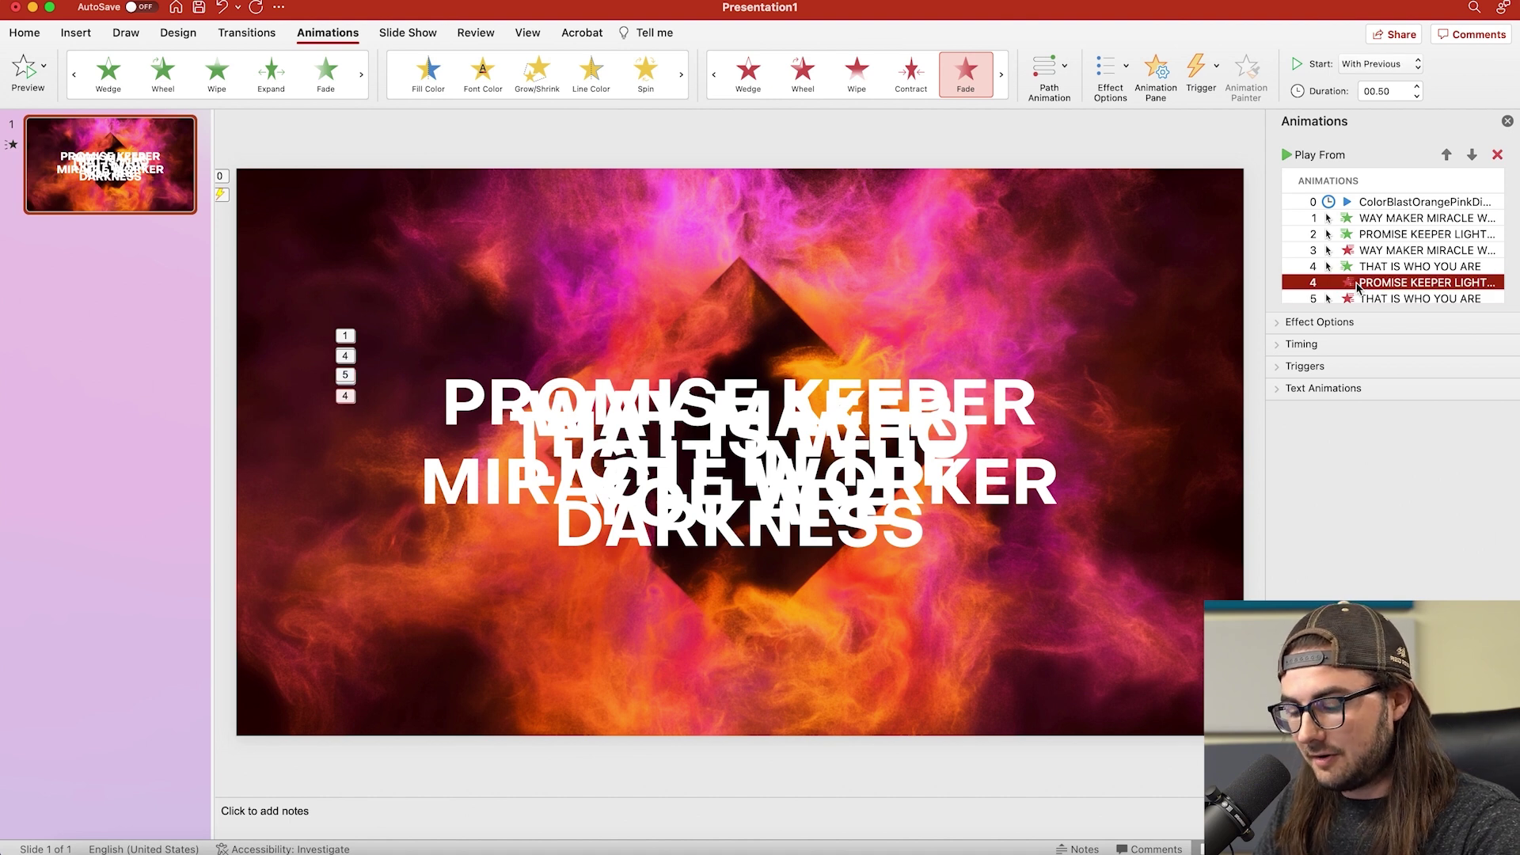
left_click(1364, 249, "super")
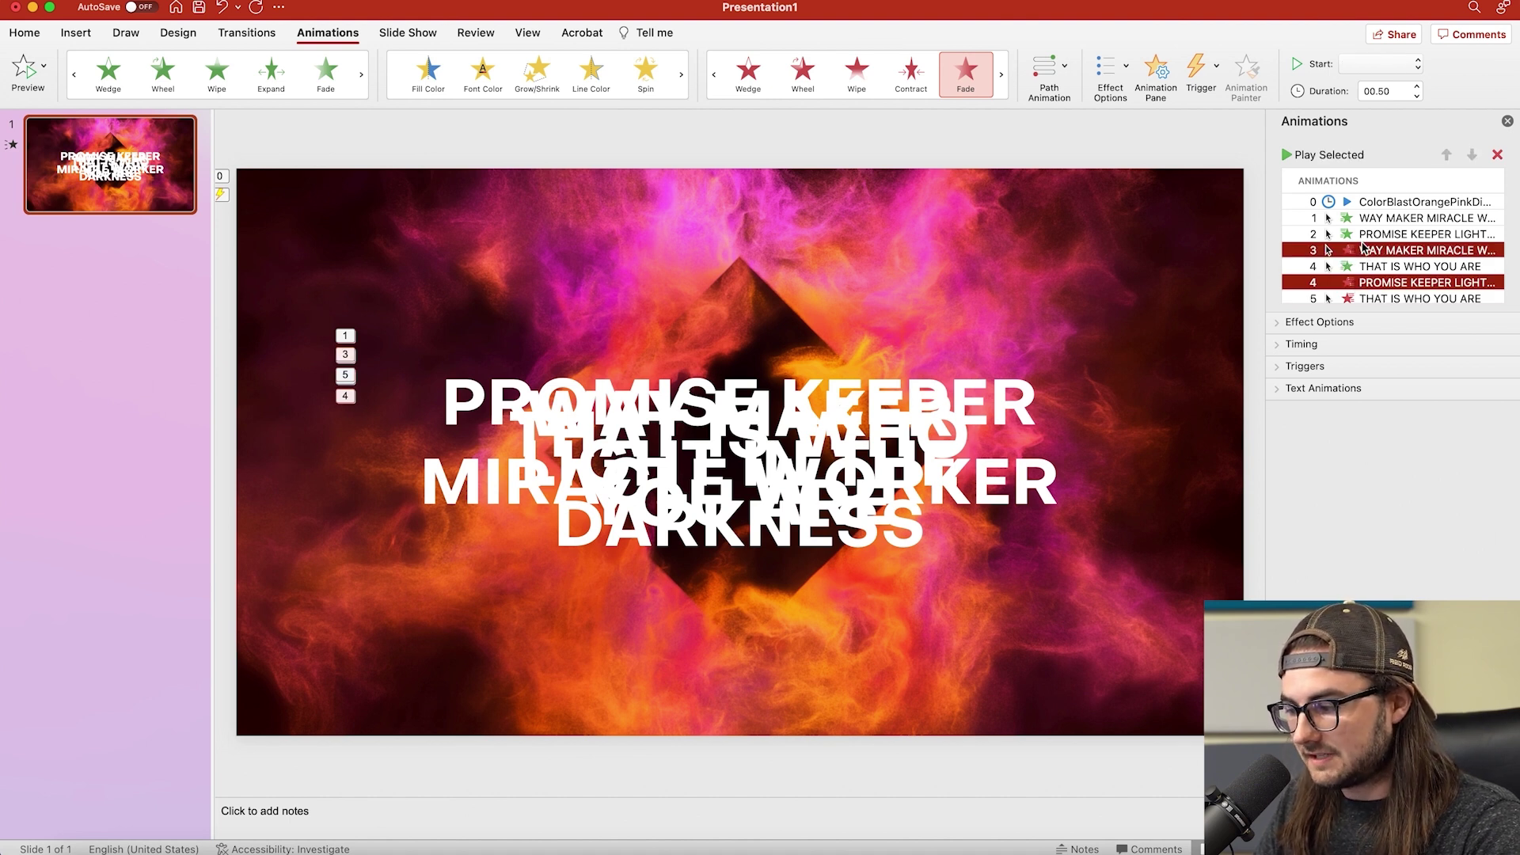
left_click(1382, 64)
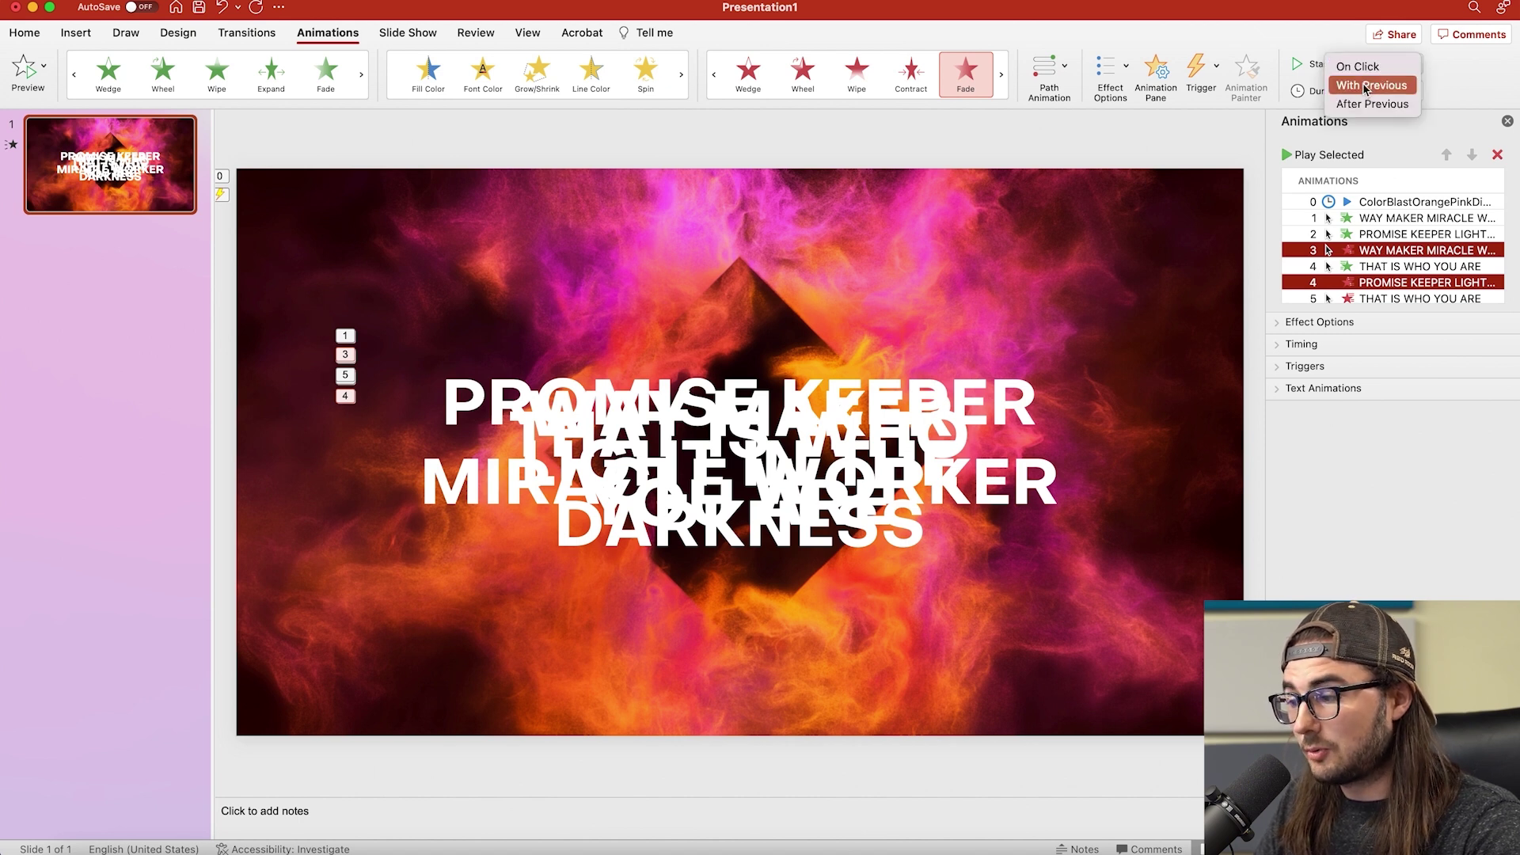
left_click(1365, 87)
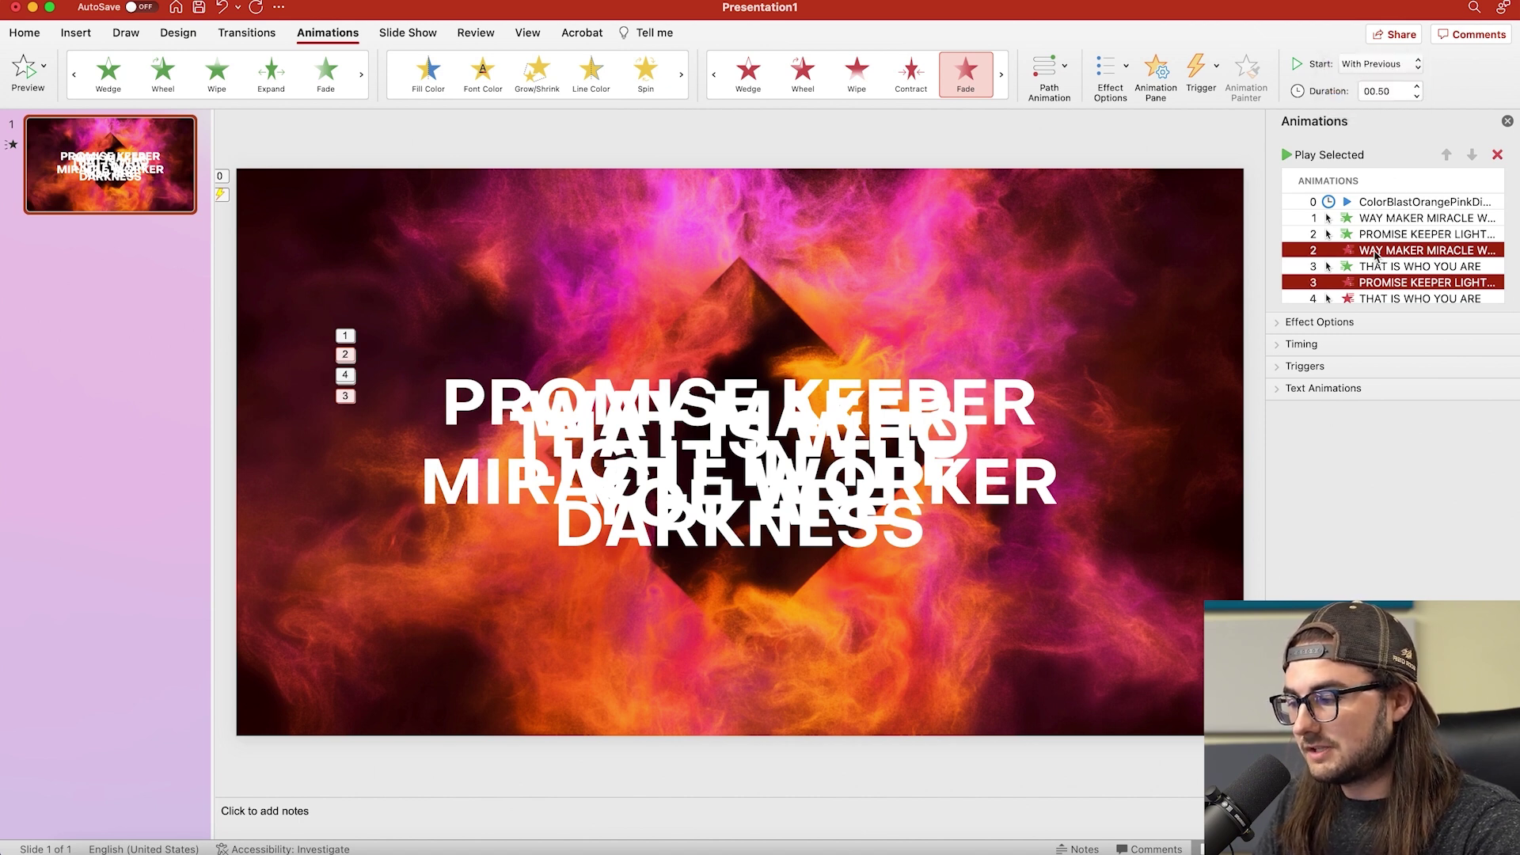
Step: Review the entrance and fade-out timings in the animation list, ending on the background video's animation
left_click(1305, 236)
left_click(1356, 251)
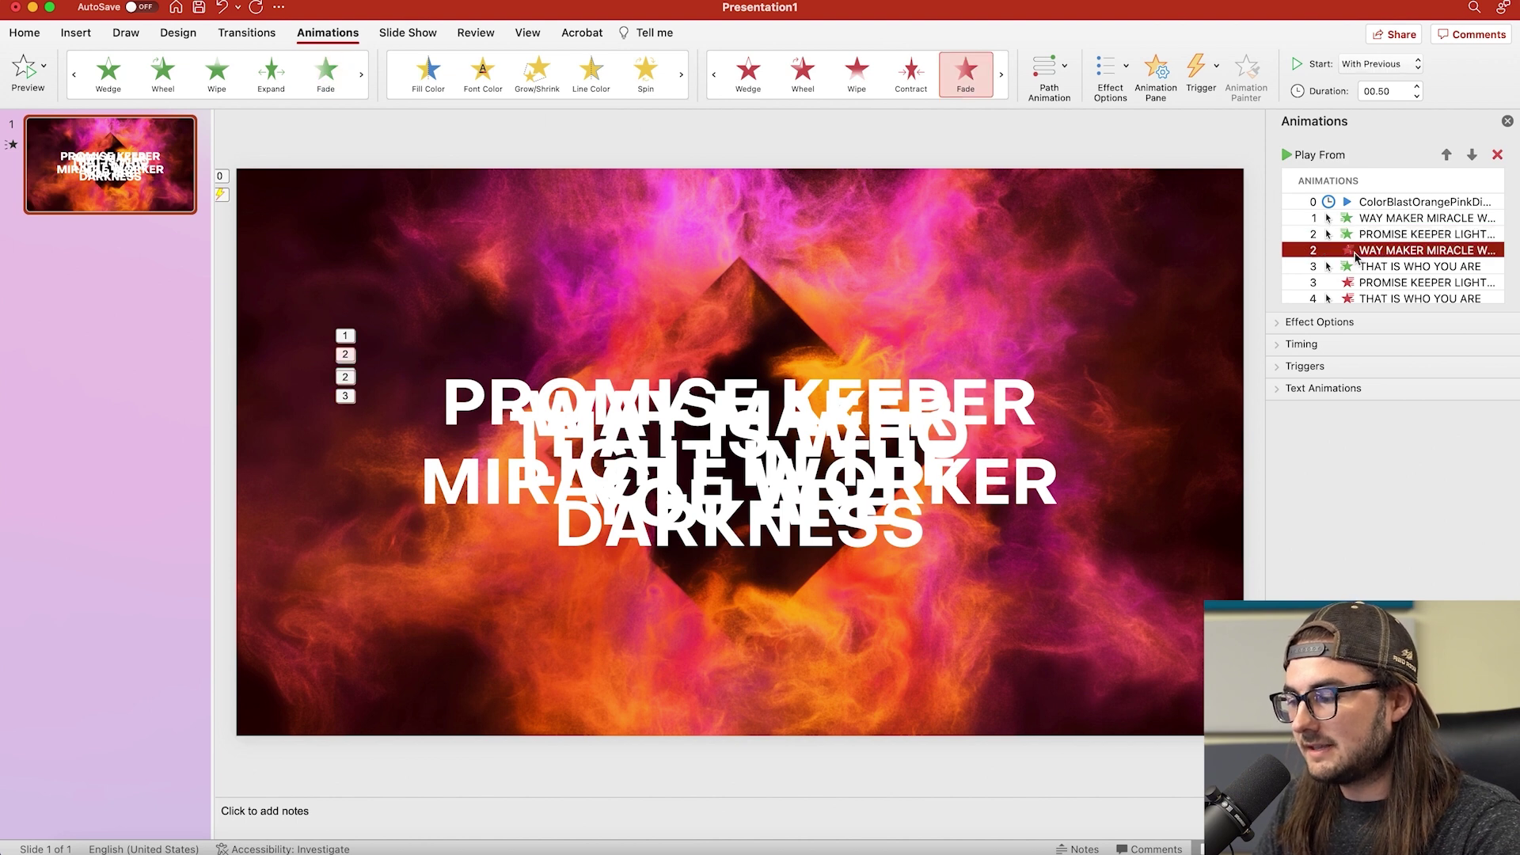
left_click(1359, 236)
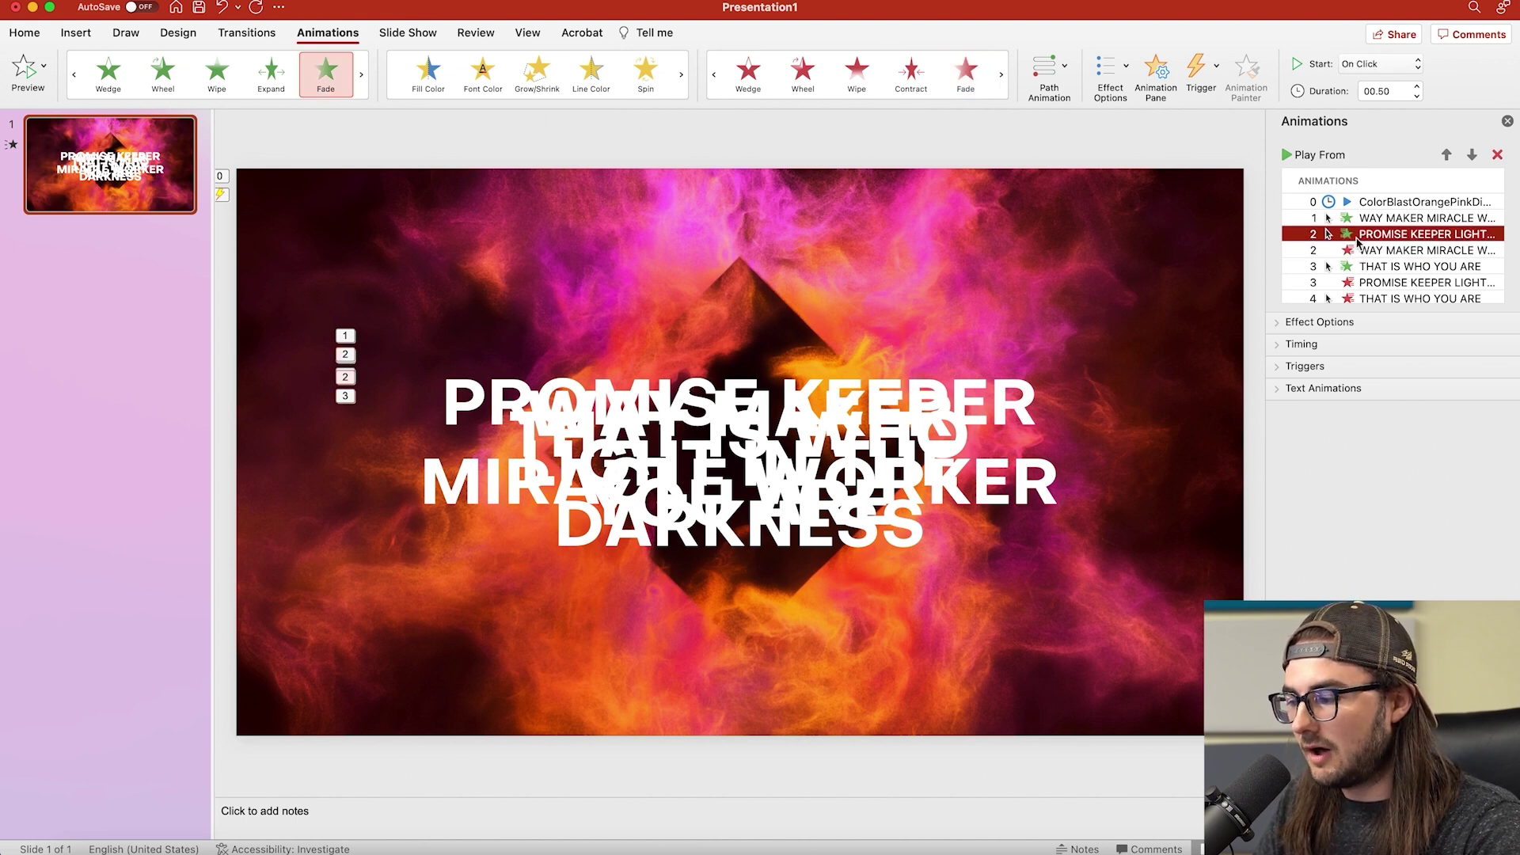
left_click(1357, 219)
left_click(1357, 236)
left_click(1357, 219)
left_click(1357, 235)
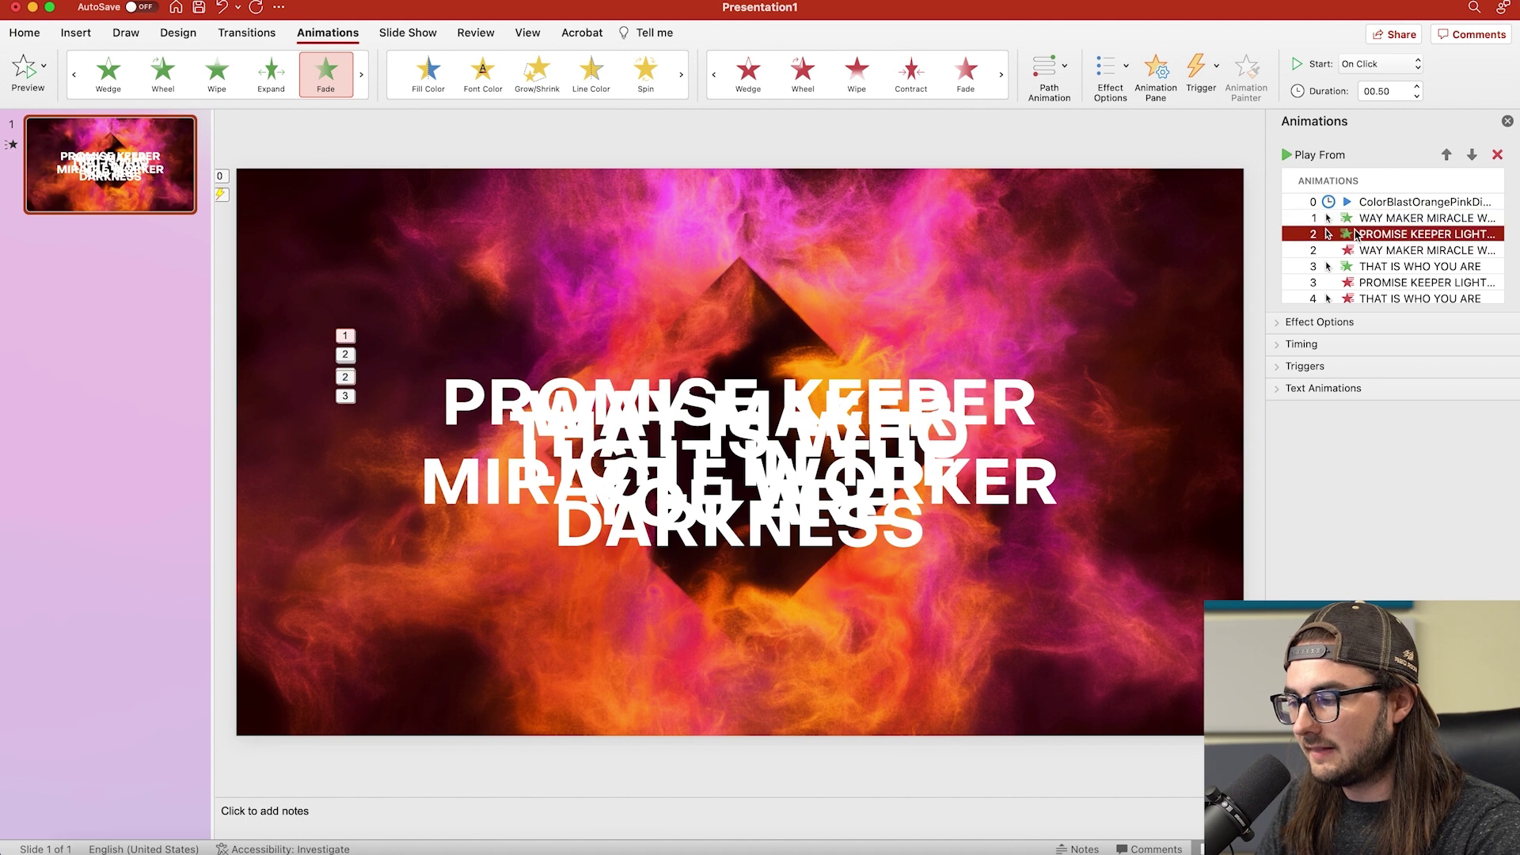
left_click(1355, 252)
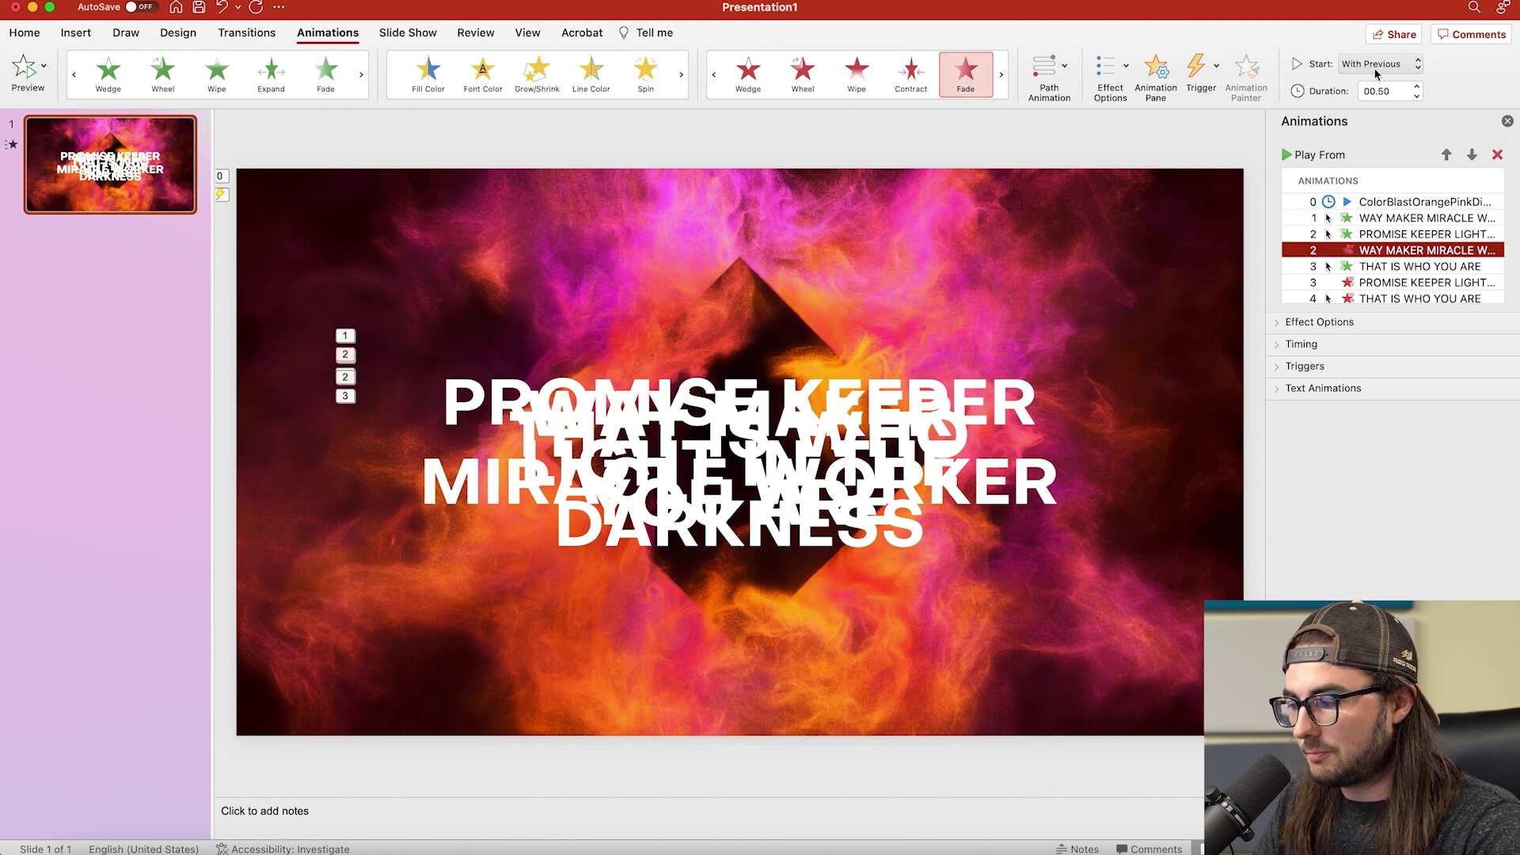
left_click(1352, 203)
left_click(720, 360)
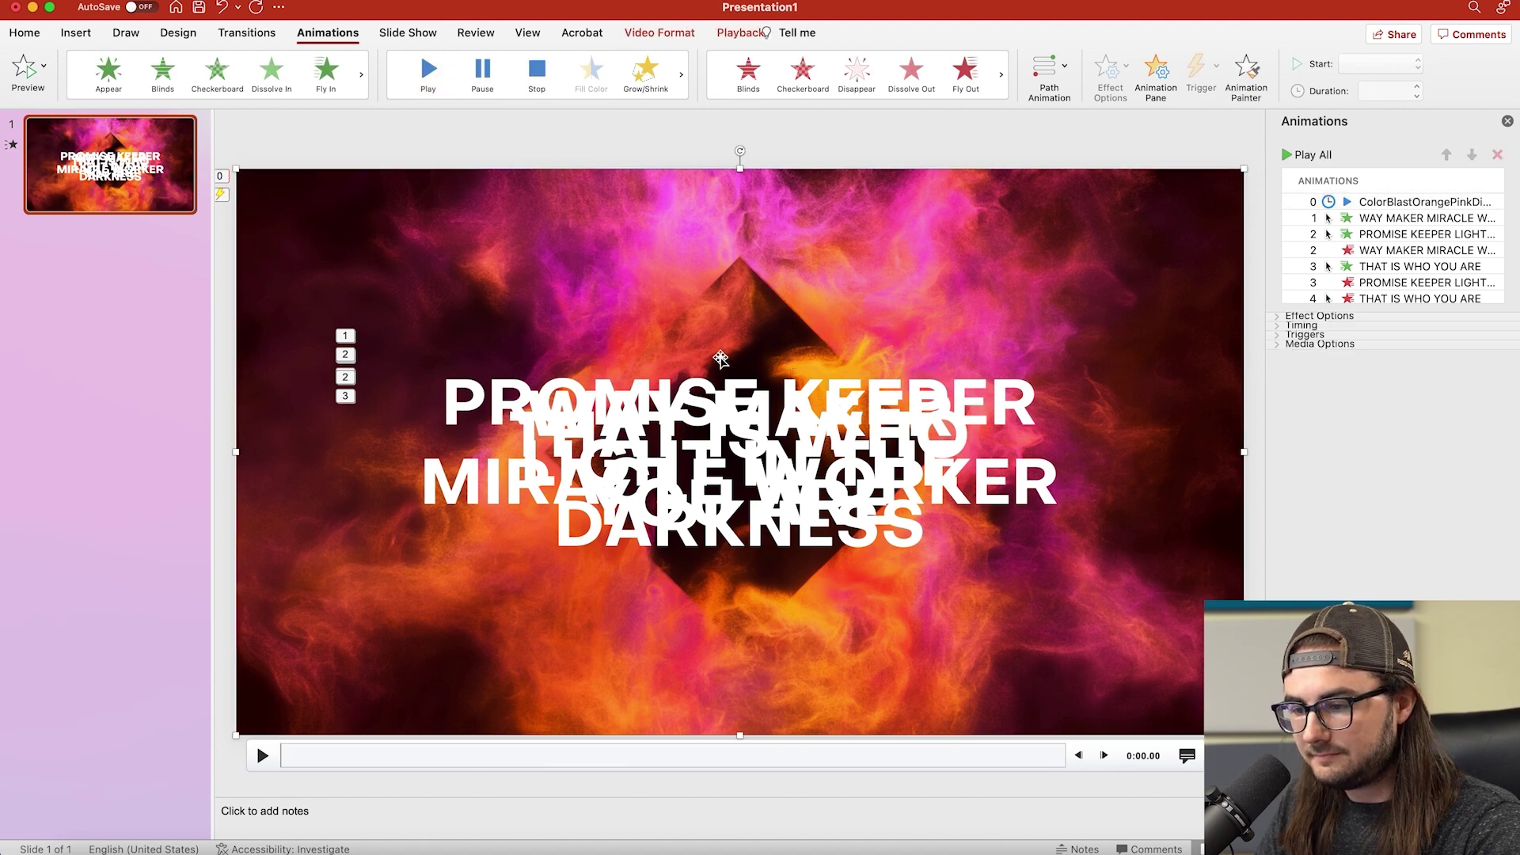
left_click(400, 33)
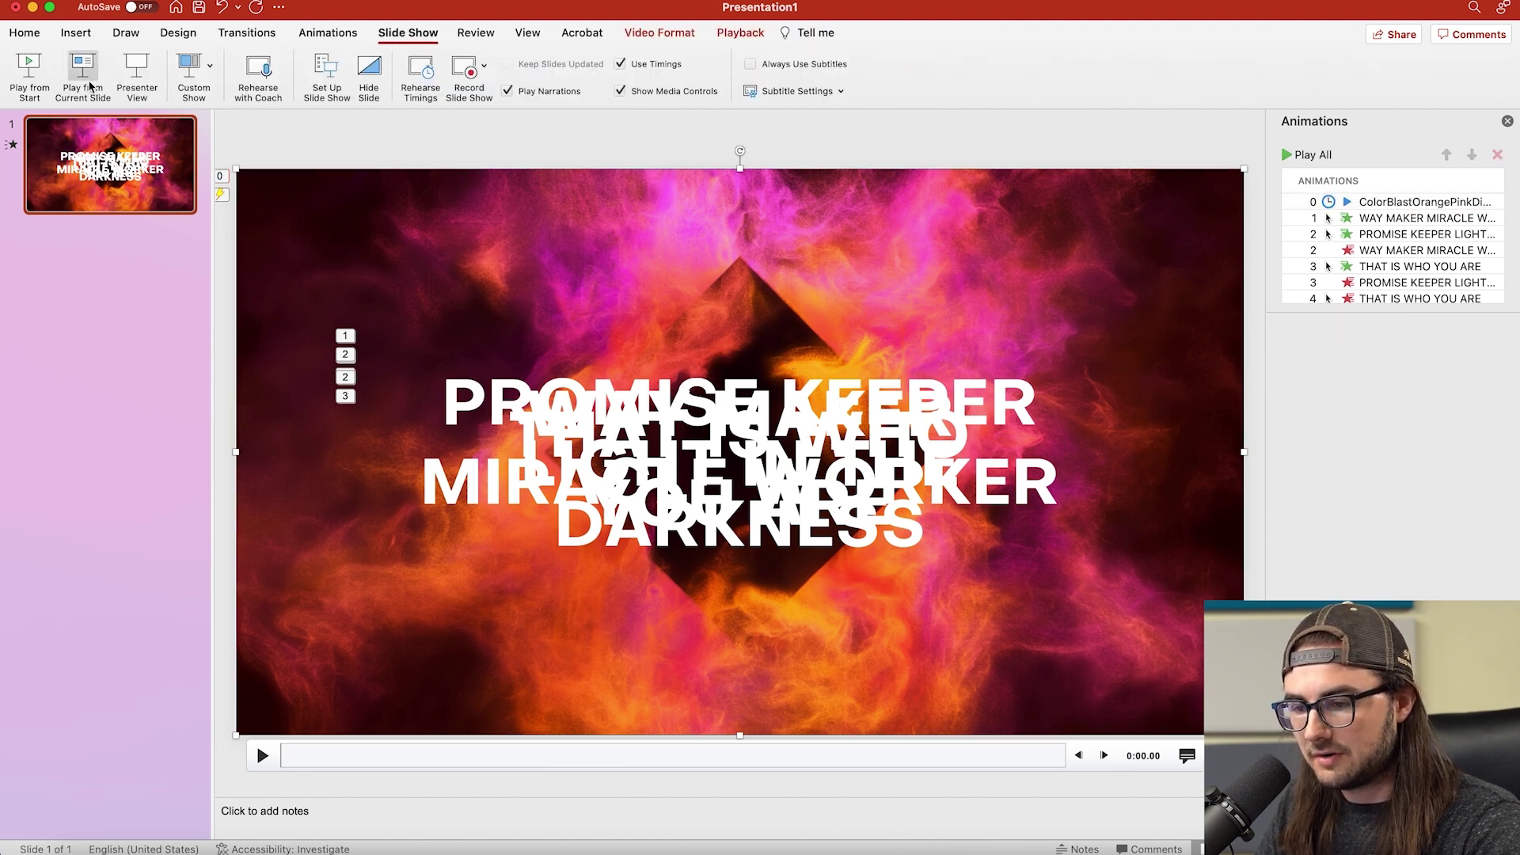
left_click(28, 67)
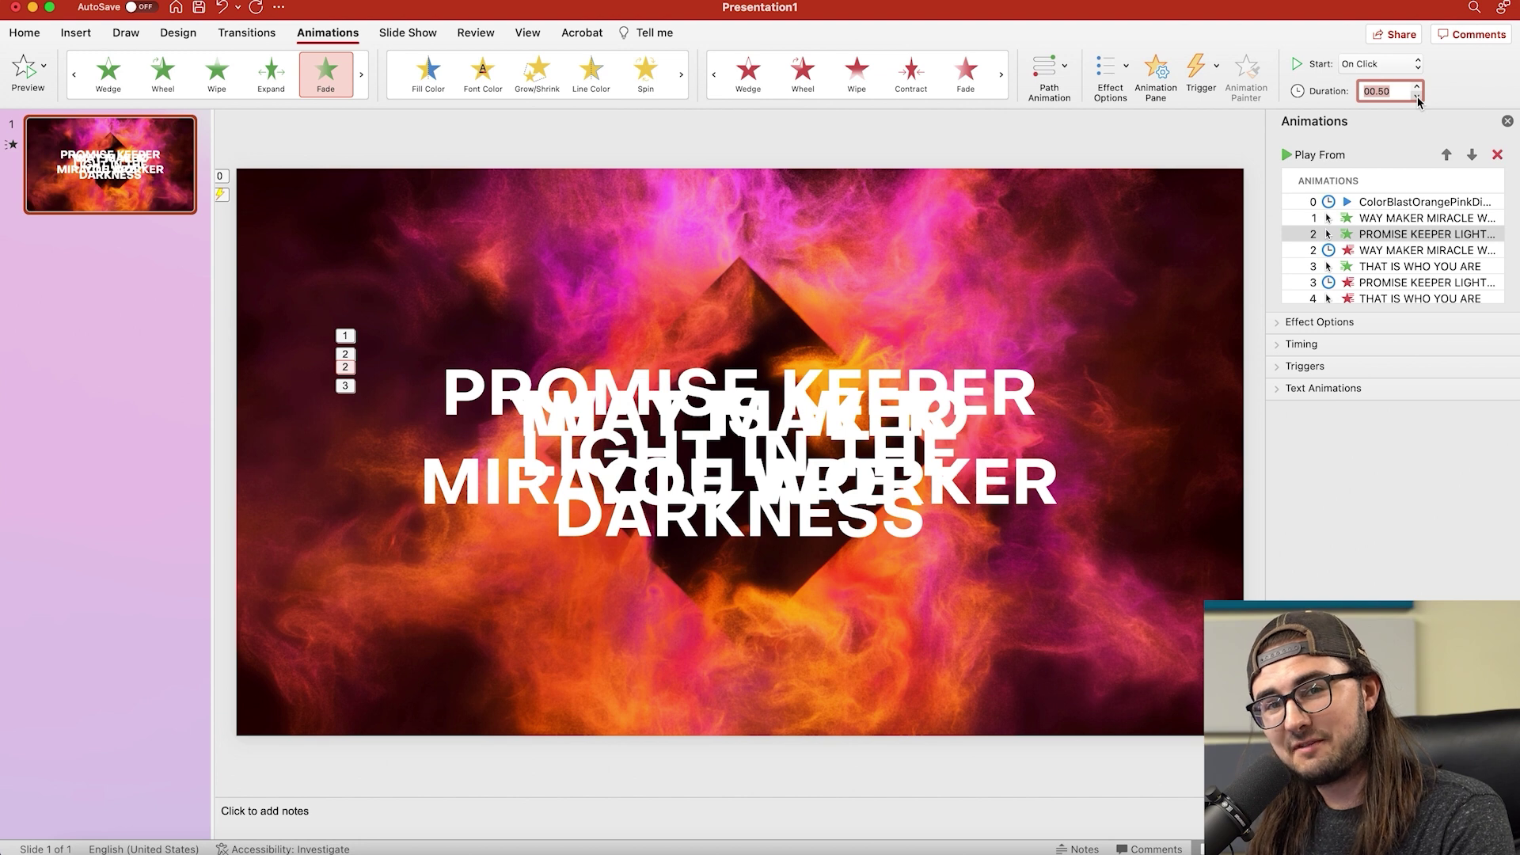
mouse_move(808, 303)
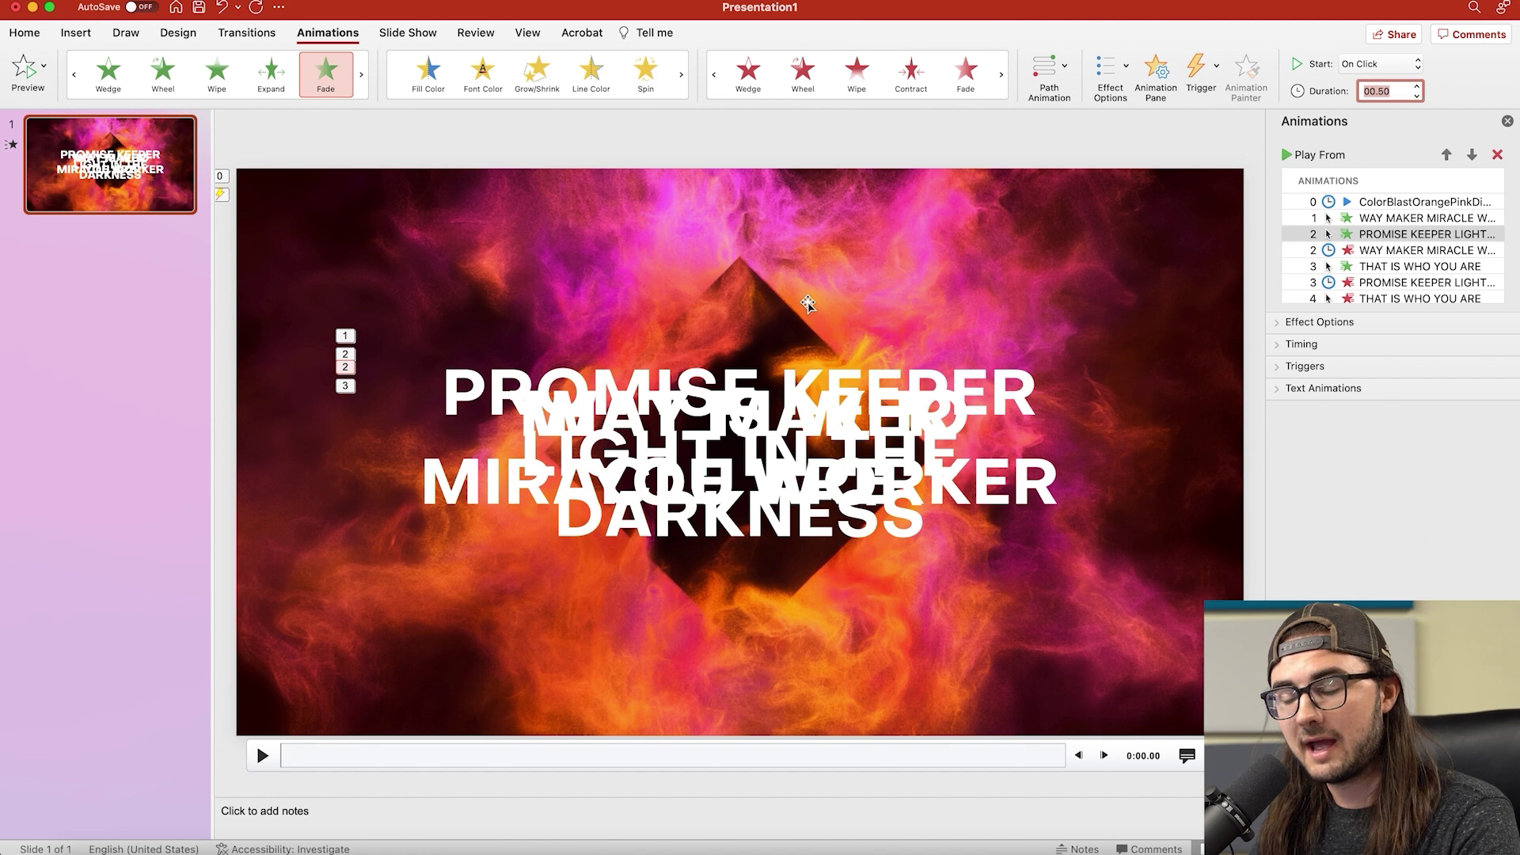
left_click(807, 416)
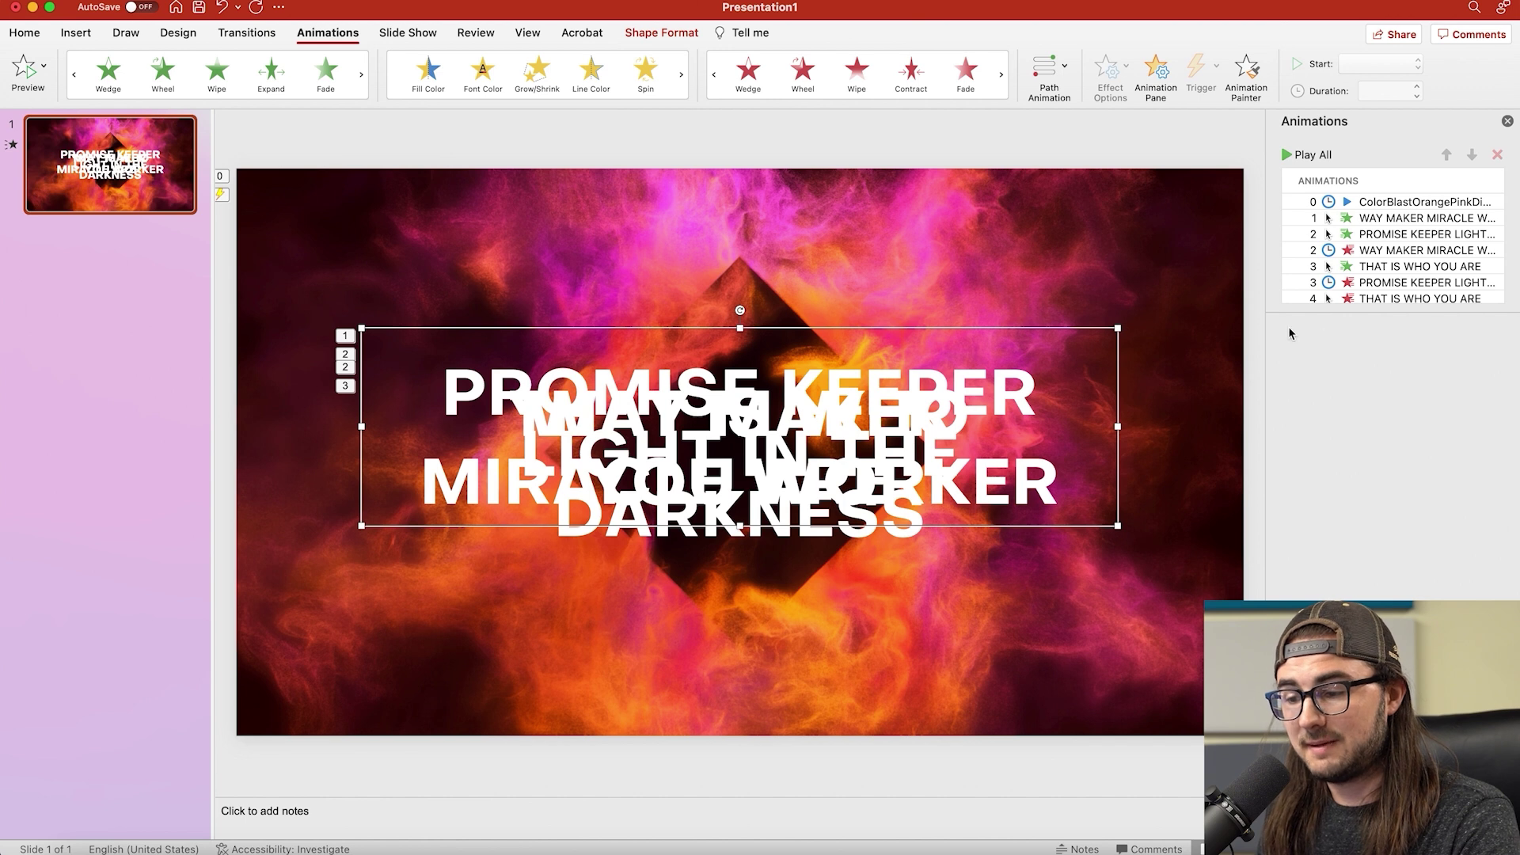
mouse_move(1115, 337)
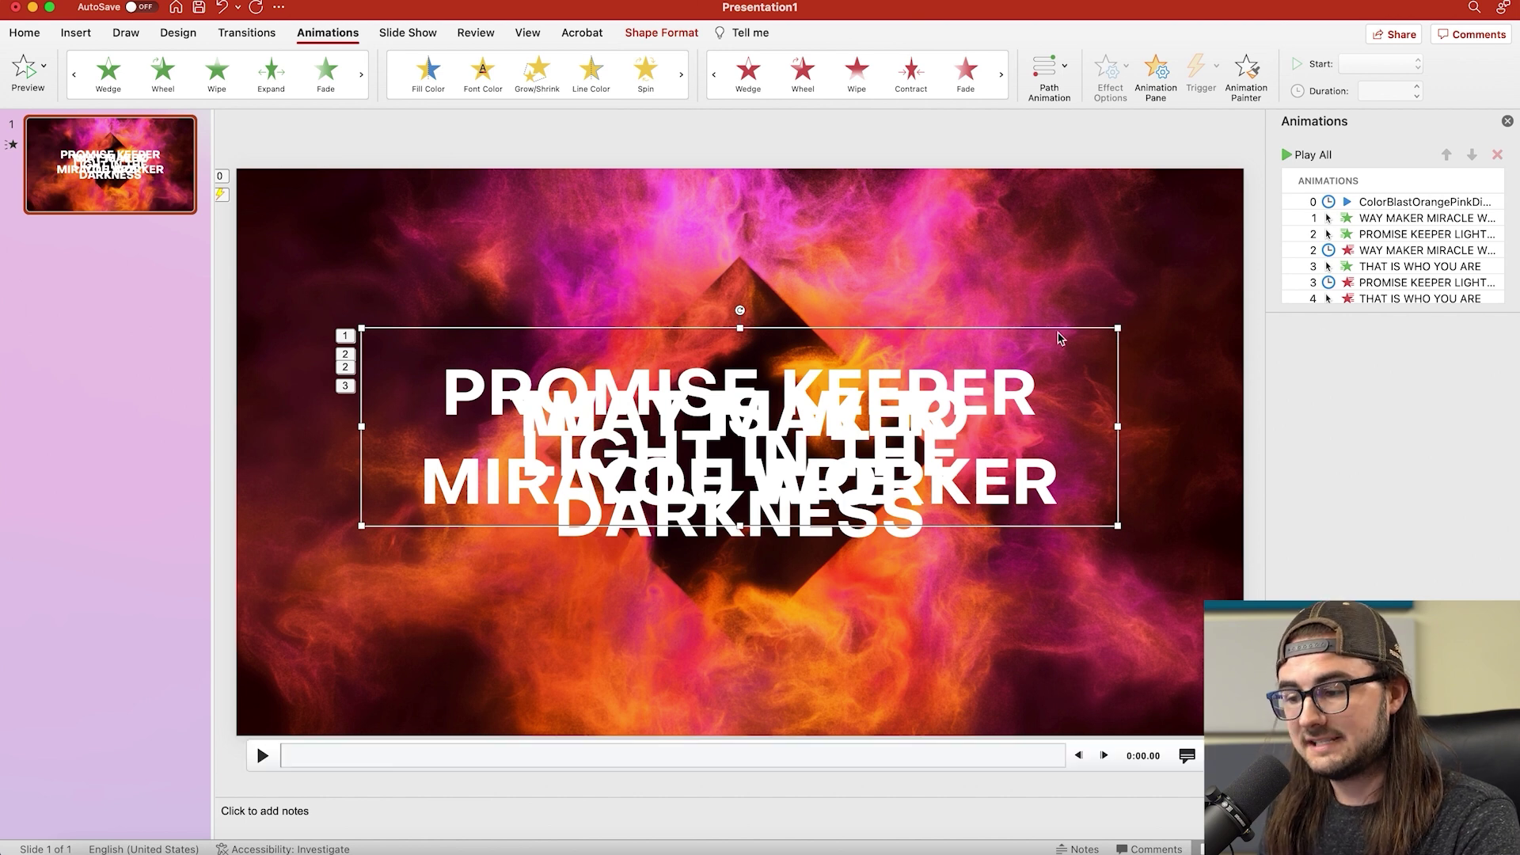